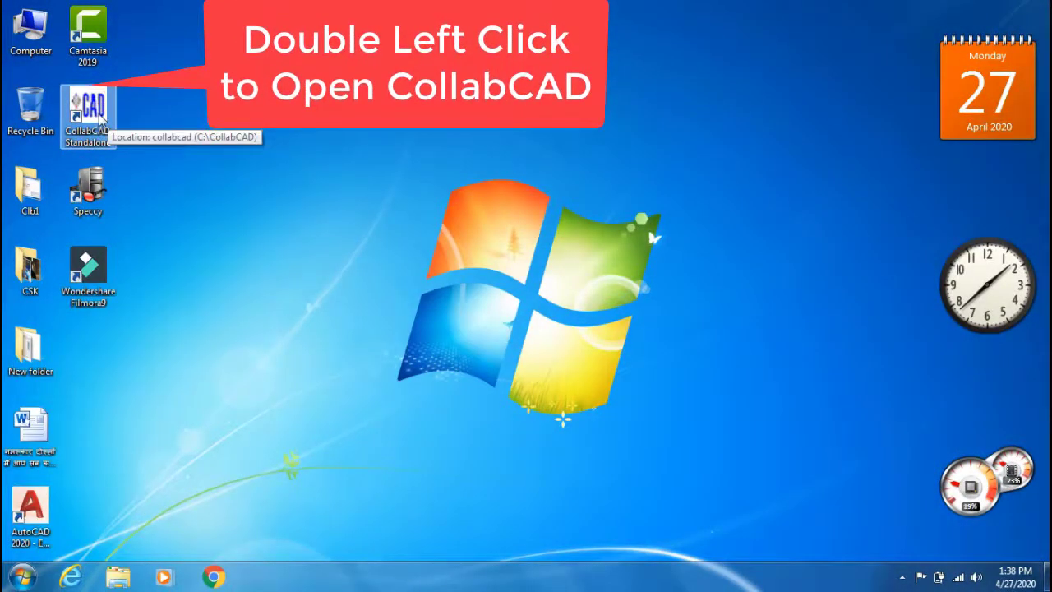
Step: Launch CollabCAD from the desktop shortcut, minimize the console and maximize the main window
{"action": "double_click", "coordinate": [99, 120]}
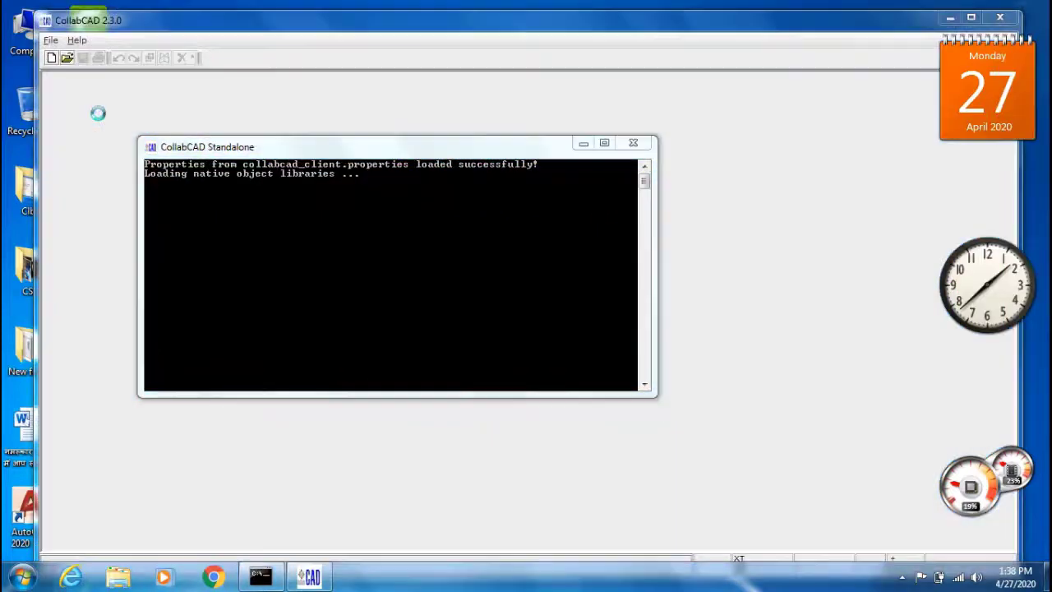
{"action": "left_click", "coordinate": [582, 144]}
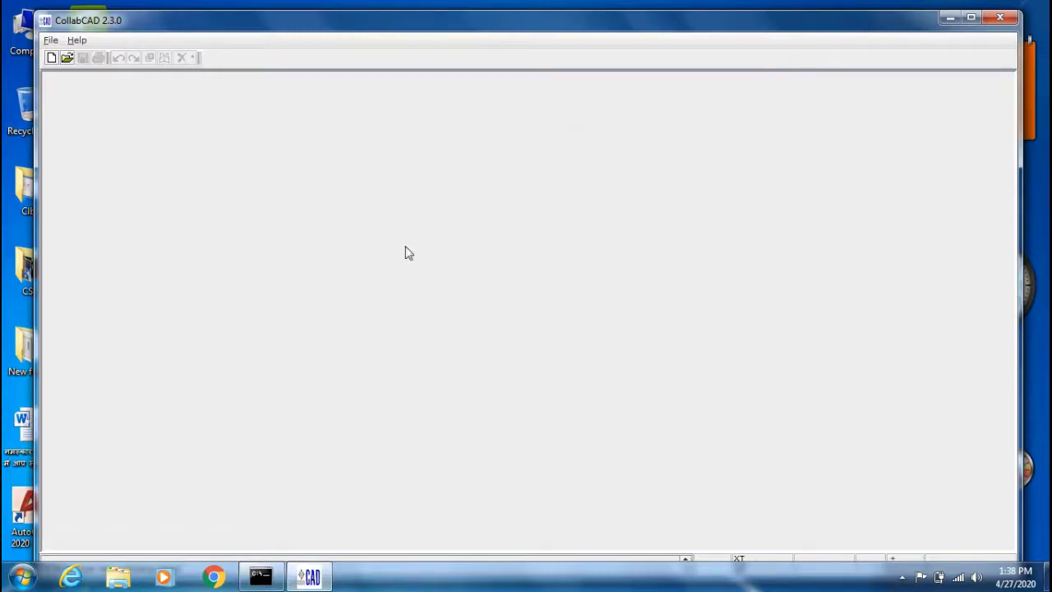
{"action": "left_click", "coordinate": [972, 19]}
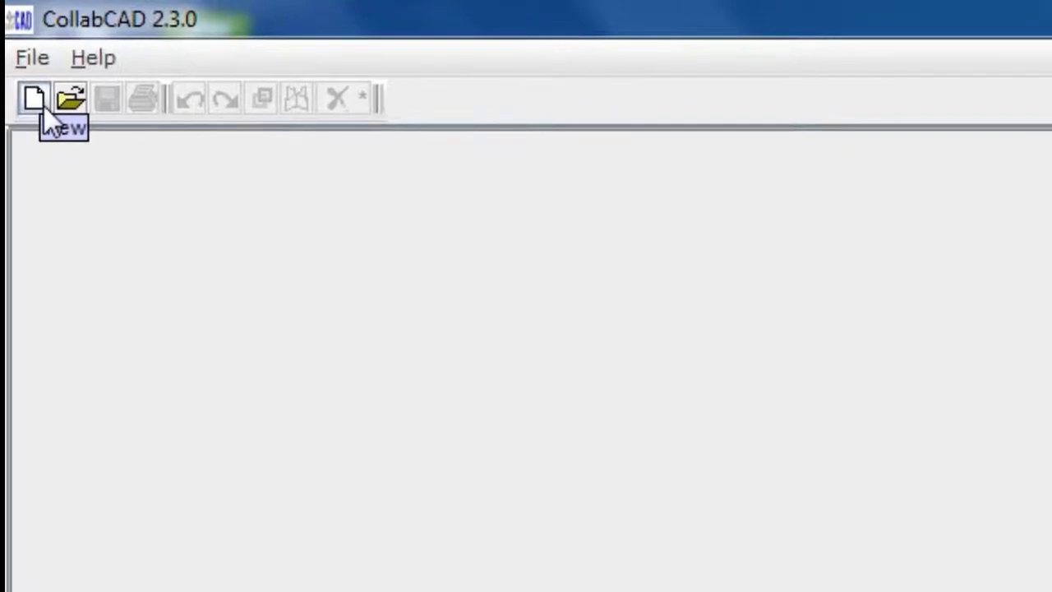
Step: Create a new Part Design named HexNut in mm with the IS standard
{"action": "left_click", "coordinate": [18, 44]}
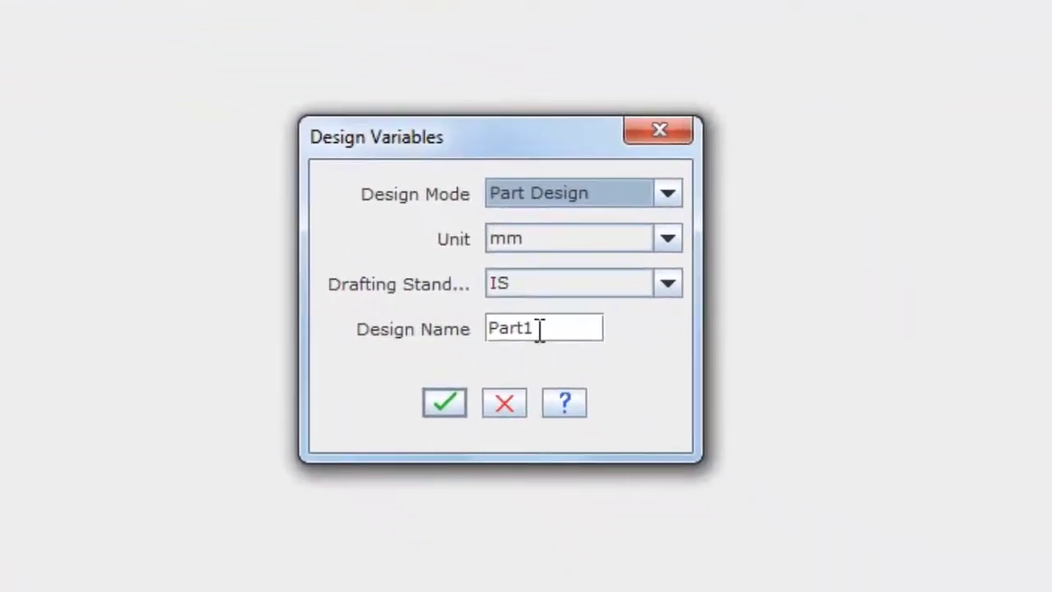
{"action": "double_click", "coordinate": [540, 329]}
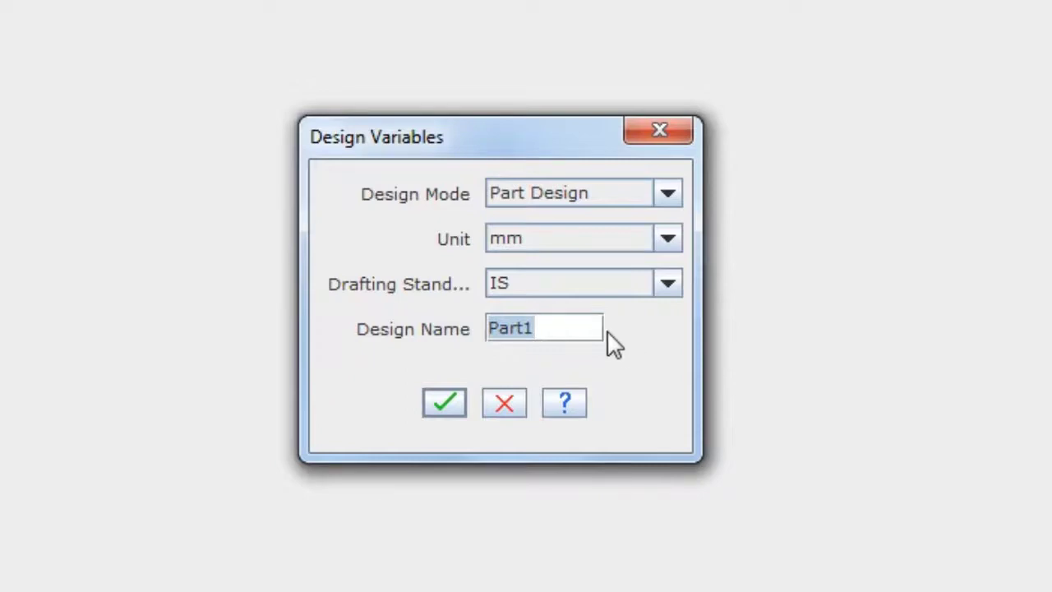
{"action": "type", "text": "HexNut"}
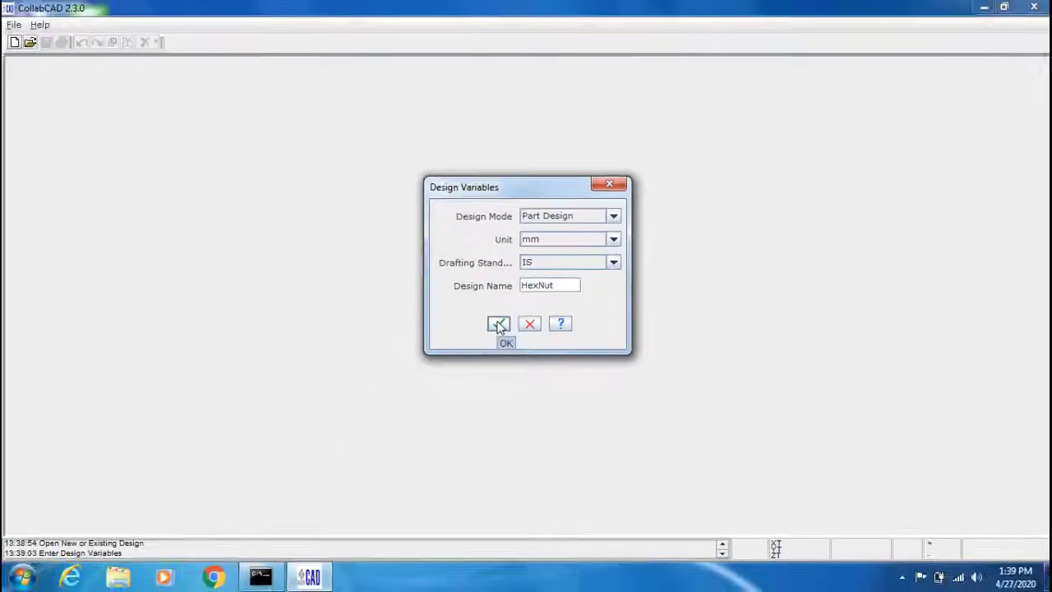
{"action": "left_click", "coordinate": [499, 324]}
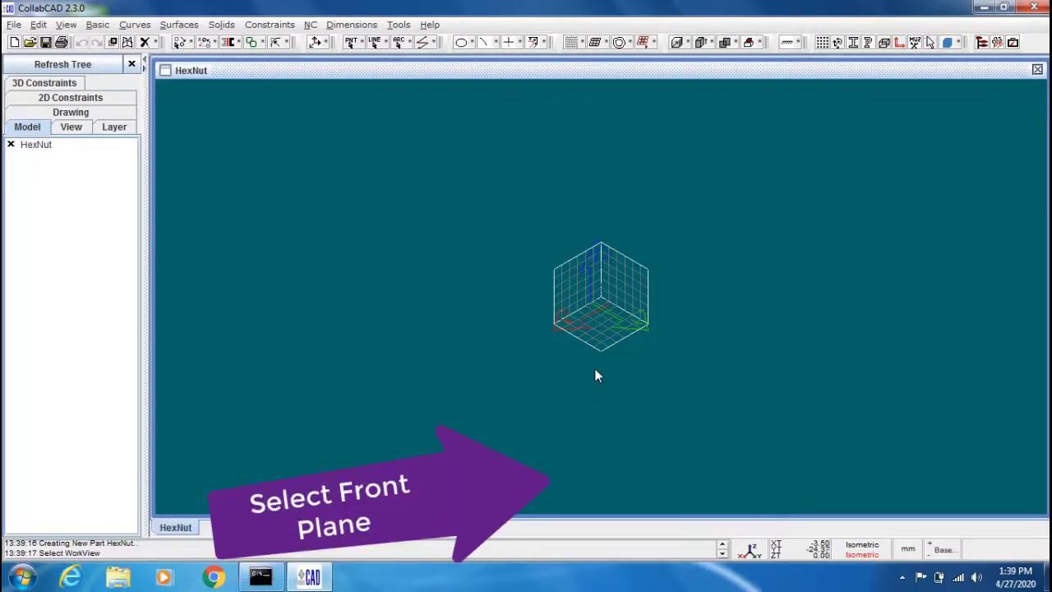
Step: Set the work plane to Front and start the Draw polygon from Side command
{"action": "left_click", "coordinate": [603, 325]}
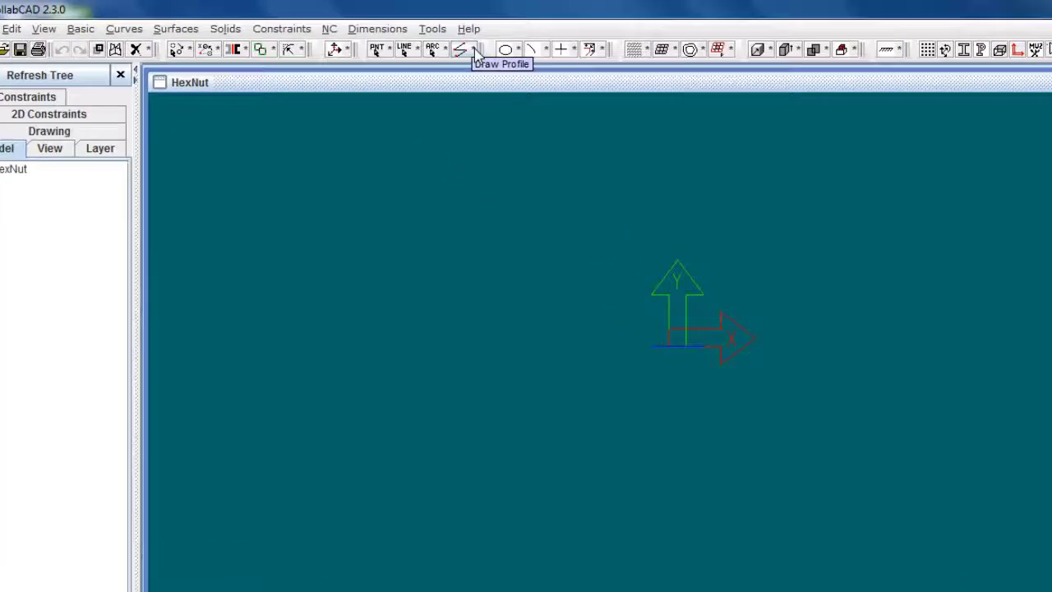
{"action": "left_click", "coordinate": [435, 41]}
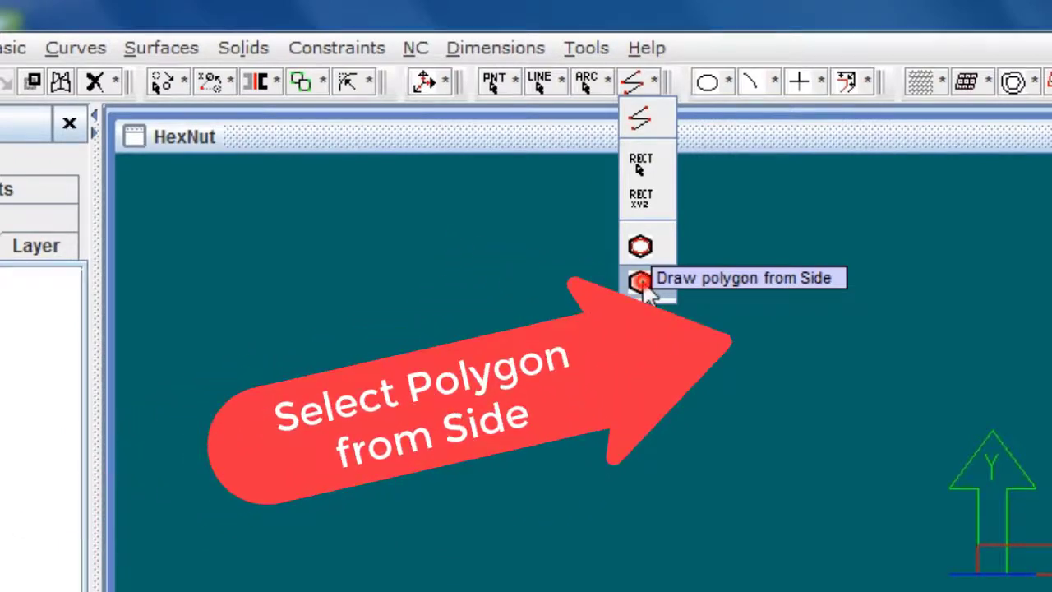
{"action": "left_click", "coordinate": [642, 280]}
Step: Draw a 6-sided polygon with a 40 mm base side centred on the workspace origin
{"action": "right_click", "coordinate": [438, 134]}
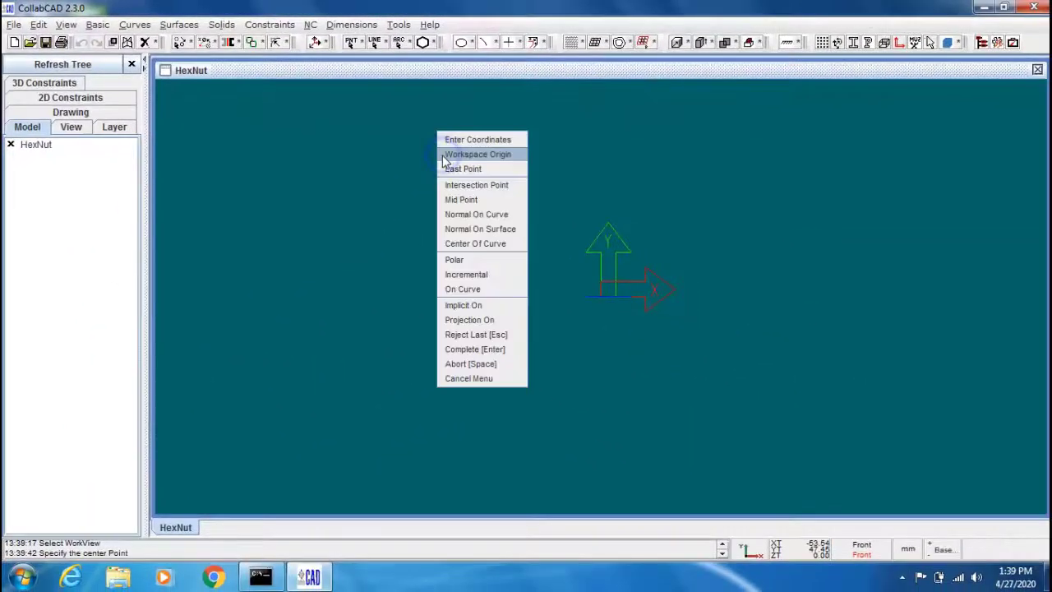
{"action": "left_click", "coordinate": [494, 158]}
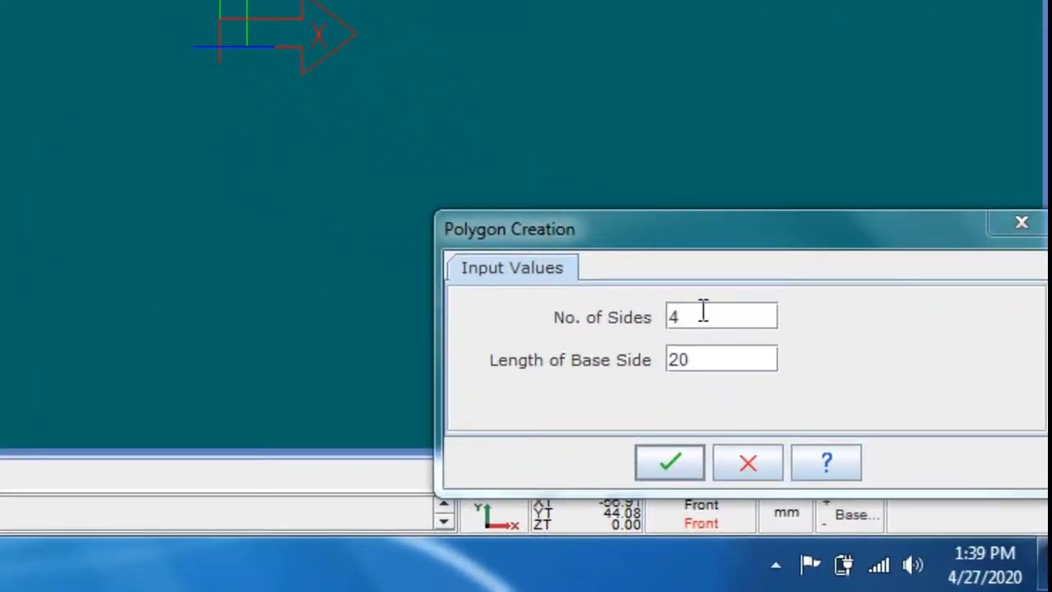
{"action": "double_click", "coordinate": [701, 311]}
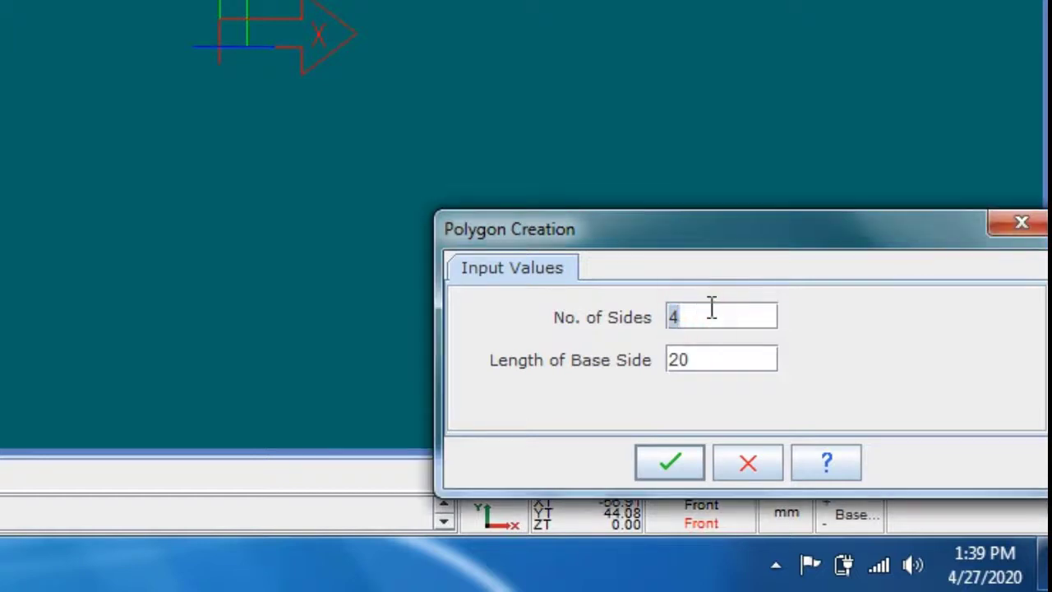
{"action": "type", "text": "6"}
{"action": "key", "text": "Tab"}
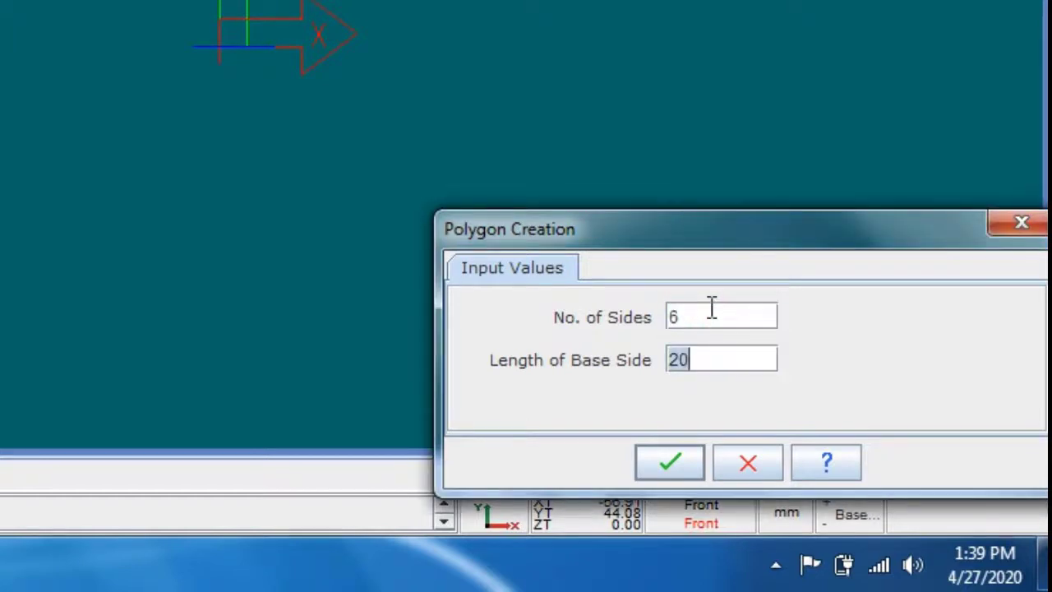
{"action": "type", "text": "4"}
{"action": "left_click", "coordinate": [670, 466]}
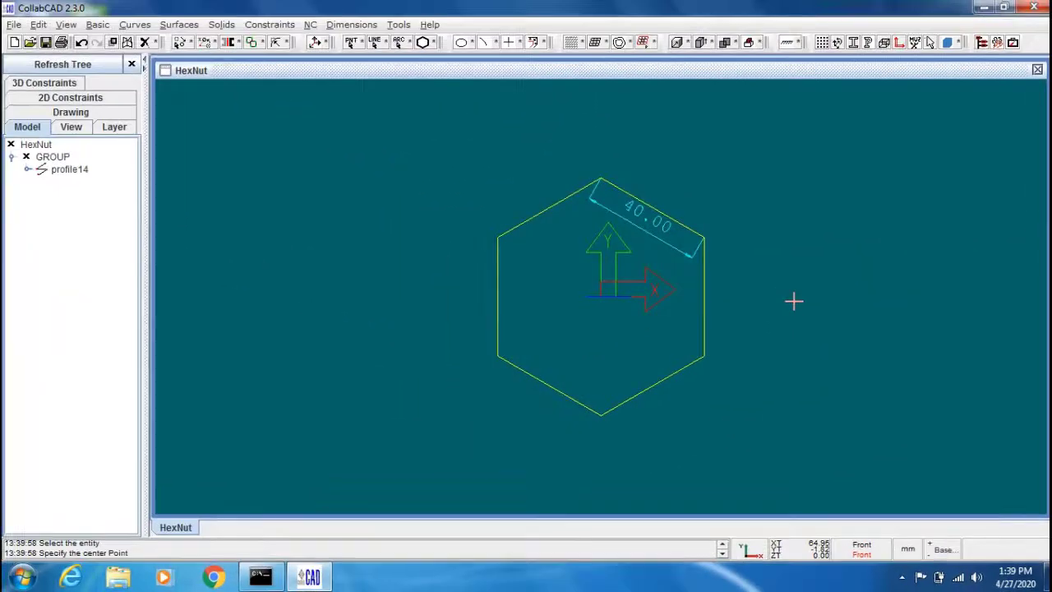
{"action": "key", "text": "Escape"}
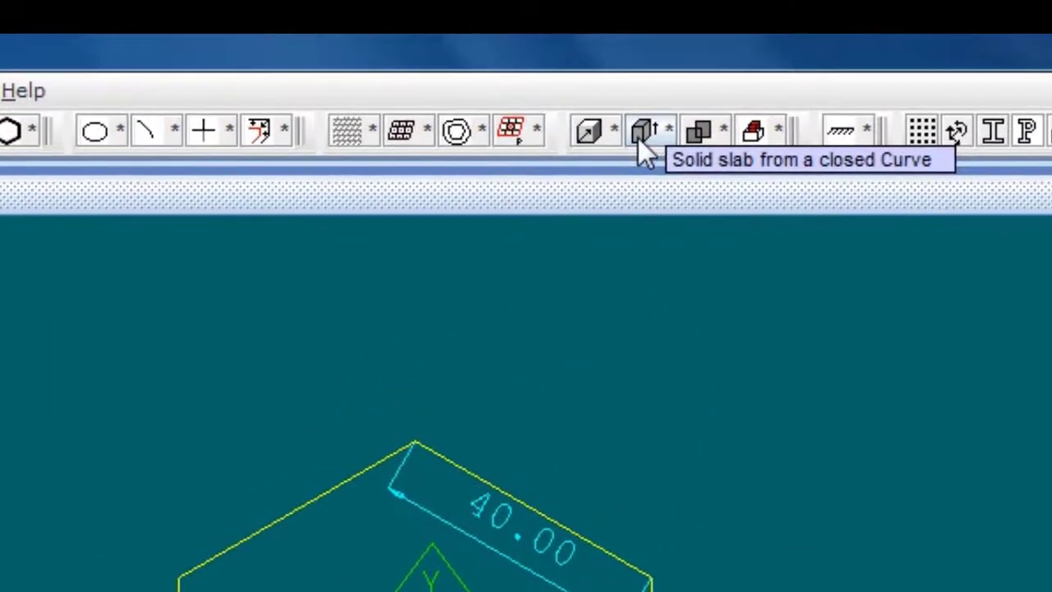
Step: Extrude the hexagon profile into slab slb16 with a thickness of 40
{"action": "left_click", "coordinate": [638, 138]}
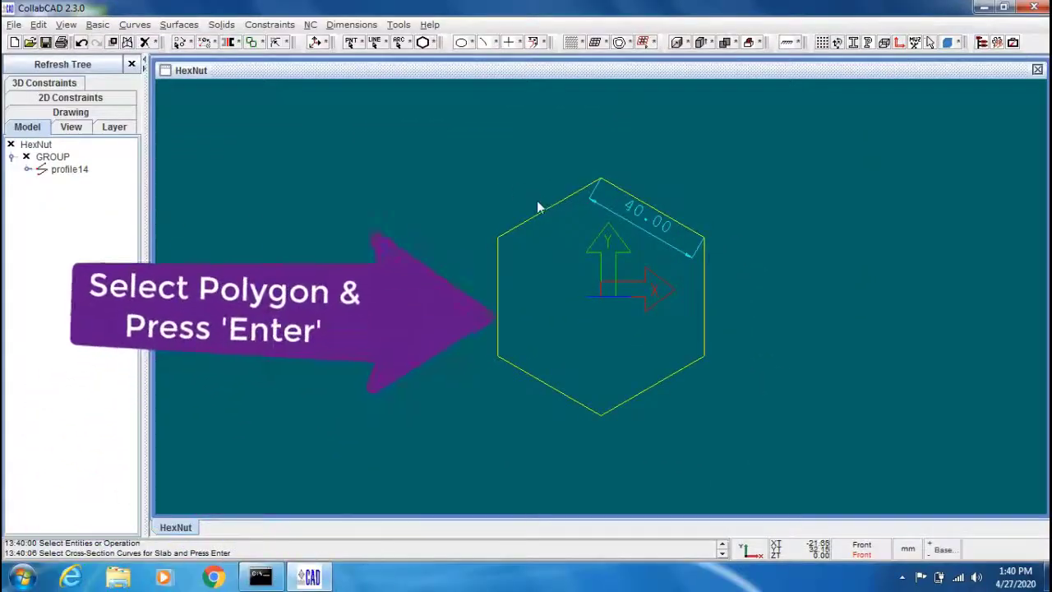
{"action": "left_click", "coordinate": [549, 213]}
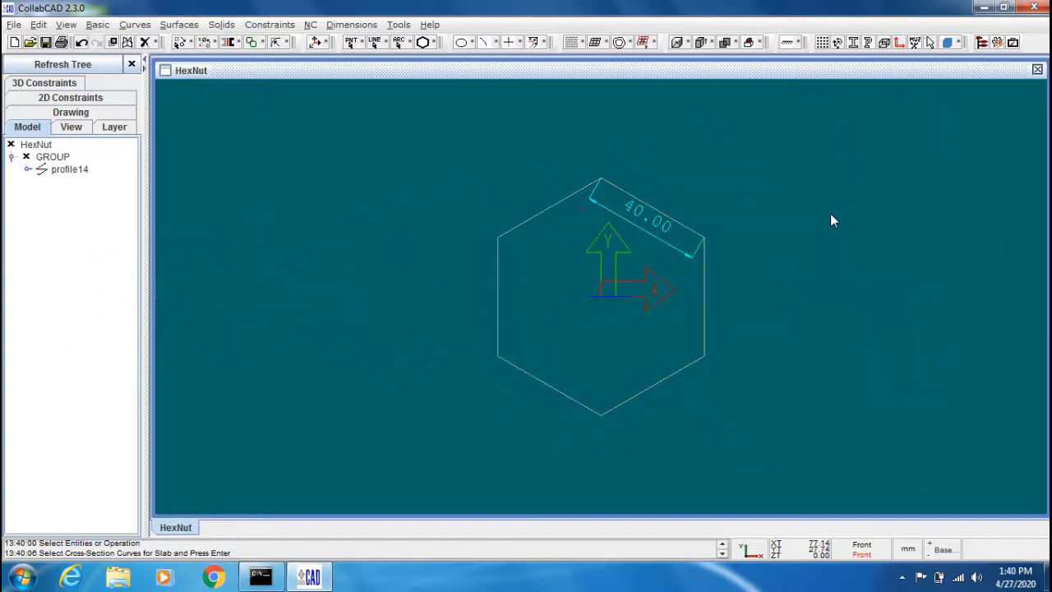
{"action": "key", "text": "Return"}
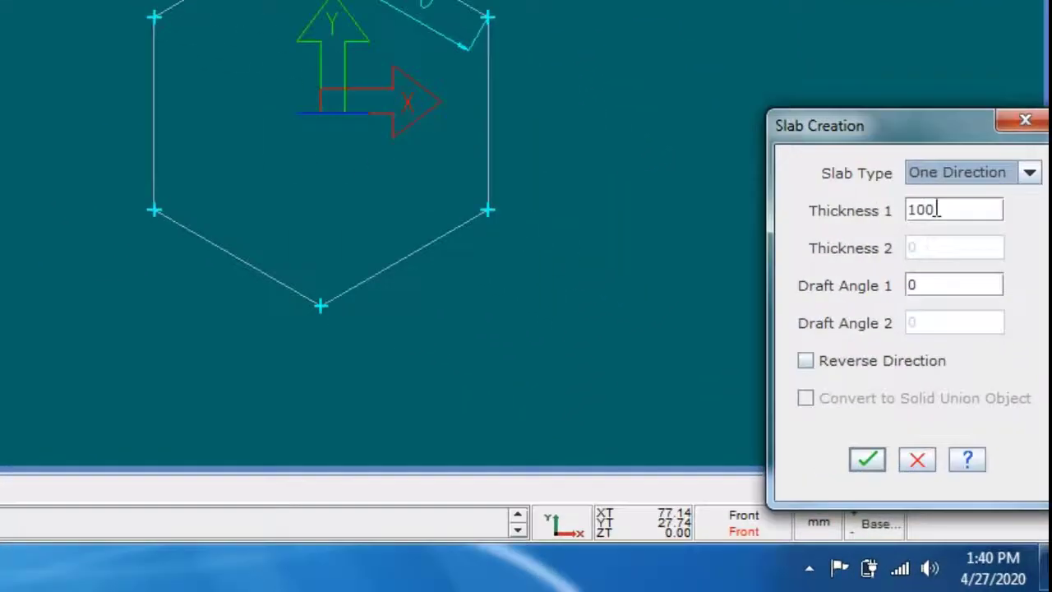
{"action": "double_click", "coordinate": [932, 168]}
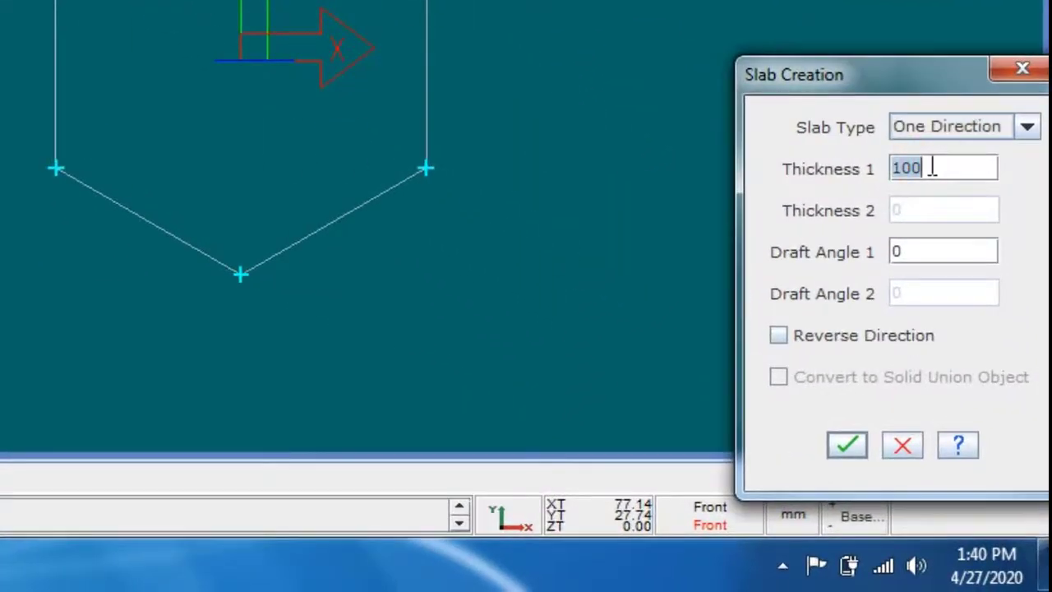
{"action": "type", "text": "40"}
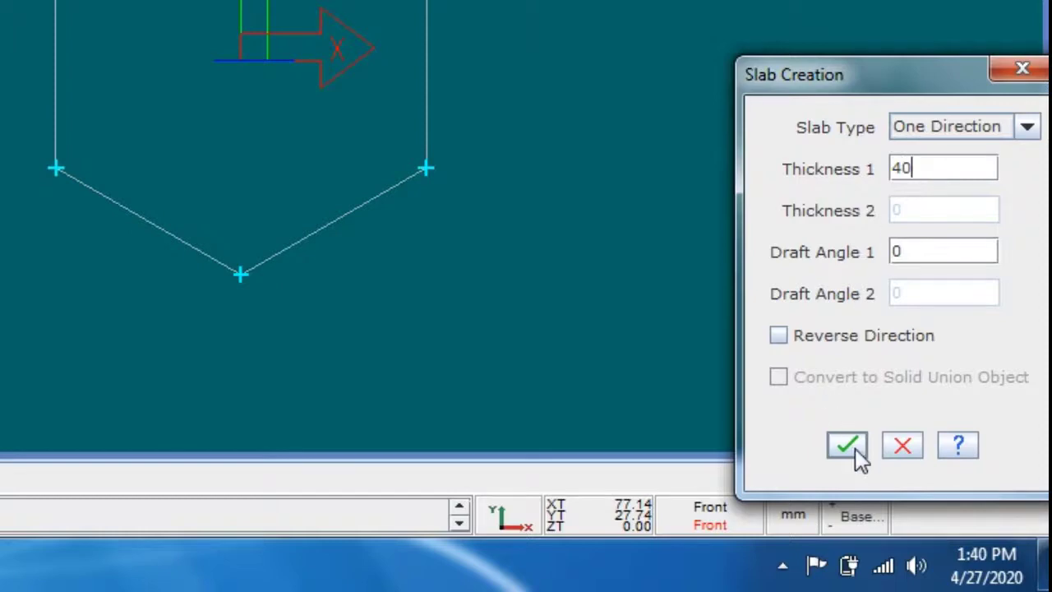
{"action": "left_click", "coordinate": [848, 446]}
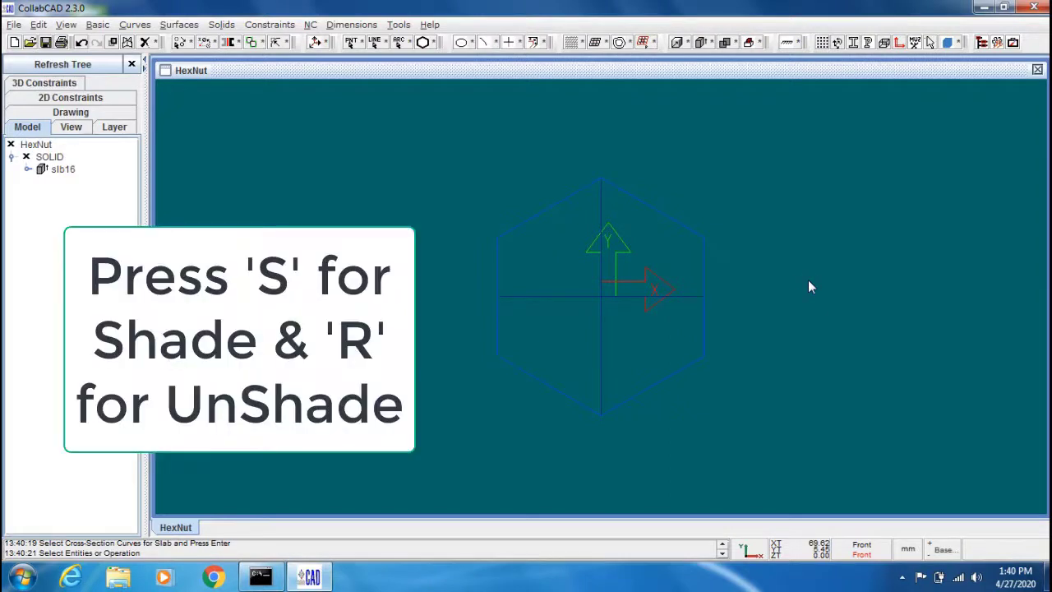
Step: Inspect the hex slab shaded and orbited in 3D, then switch to the Right view
{"action": "key", "text": "s"}
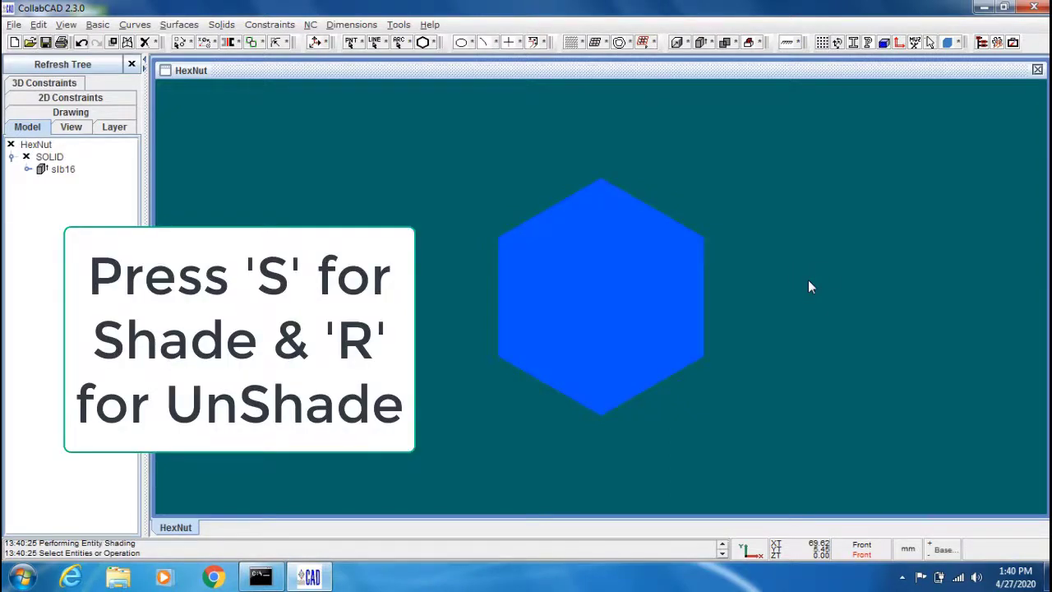
{"action": "mouse_move", "coordinate": [809, 286]}
{"action": "left_mouse_down", "text": "ctrl"}
{"action": "mouse_move", "coordinate": [830, 299]}
{"action": "mouse_move", "coordinate": [836, 328]}
{"action": "mouse_move", "coordinate": [816, 349]}
{"action": "mouse_move", "coordinate": [787, 336]}
{"action": "mouse_move", "coordinate": [797, 327]}
{"action": "left_mouse_up", "text": "ctrl"}
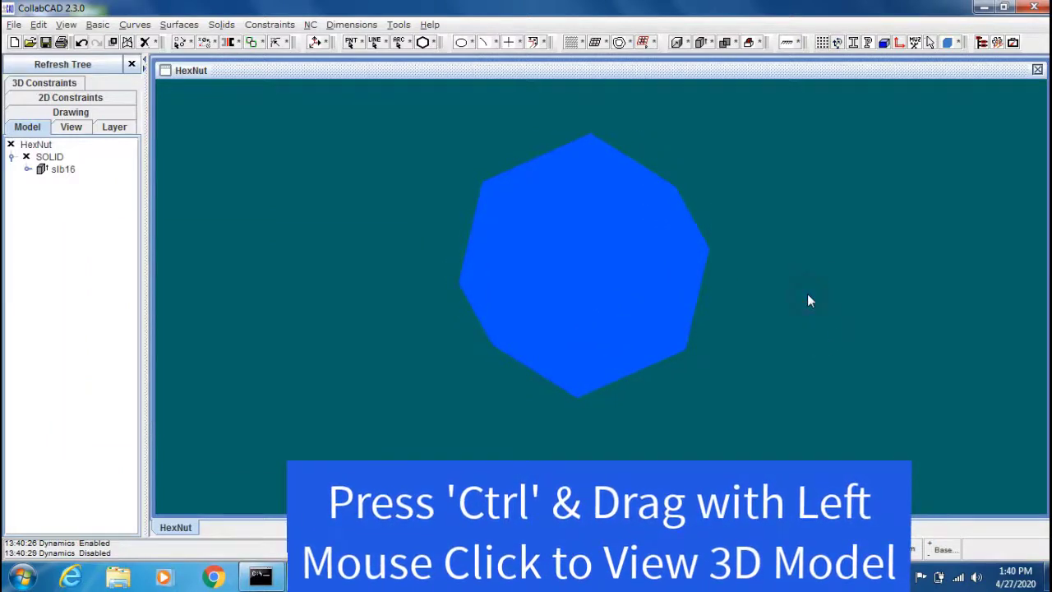
{"action": "key", "text": "w"}
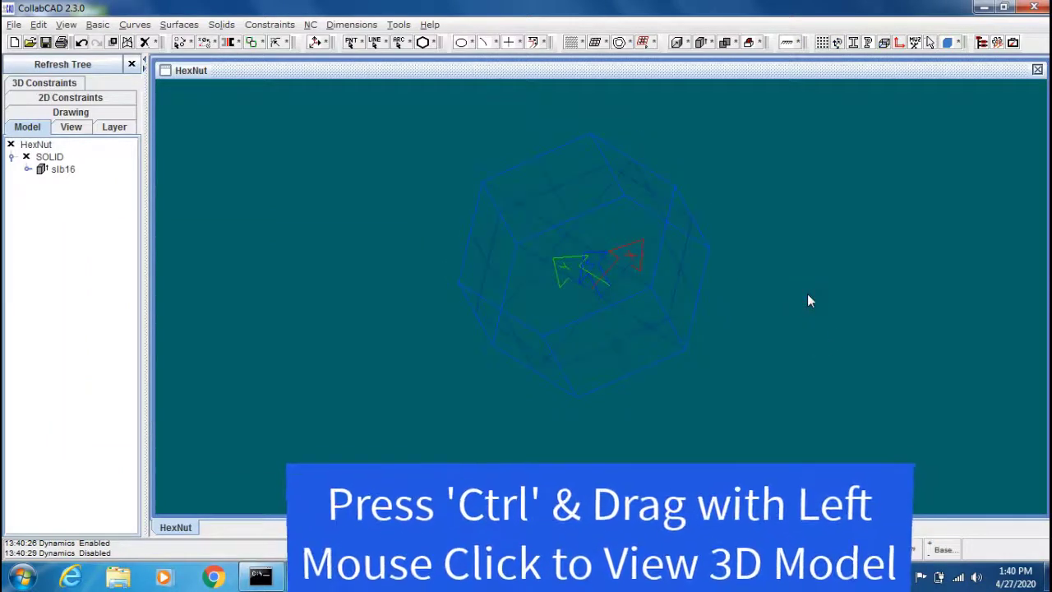
{"action": "mouse_move", "coordinate": [807, 300]}
{"action": "left_mouse_down", "text": "ctrl"}
{"action": "mouse_move", "coordinate": [826, 343]}
{"action": "mouse_move", "coordinate": [740, 353]}
{"action": "mouse_move", "coordinate": [739, 407]}
{"action": "mouse_move", "coordinate": [802, 331]}
{"action": "left_mouse_up", "text": "ctrl"}
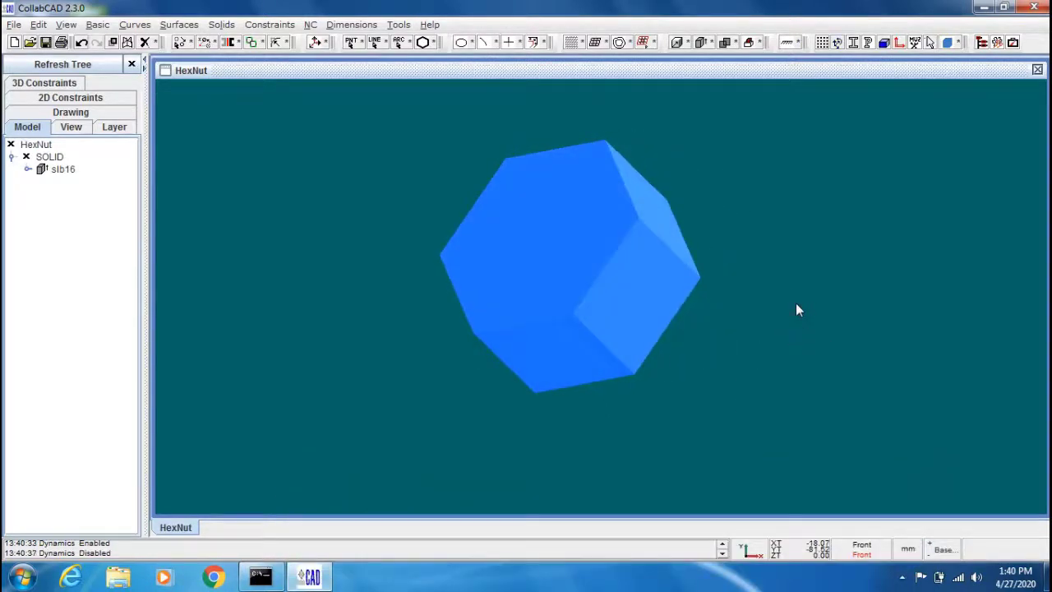
{"action": "key", "text": "F11"}
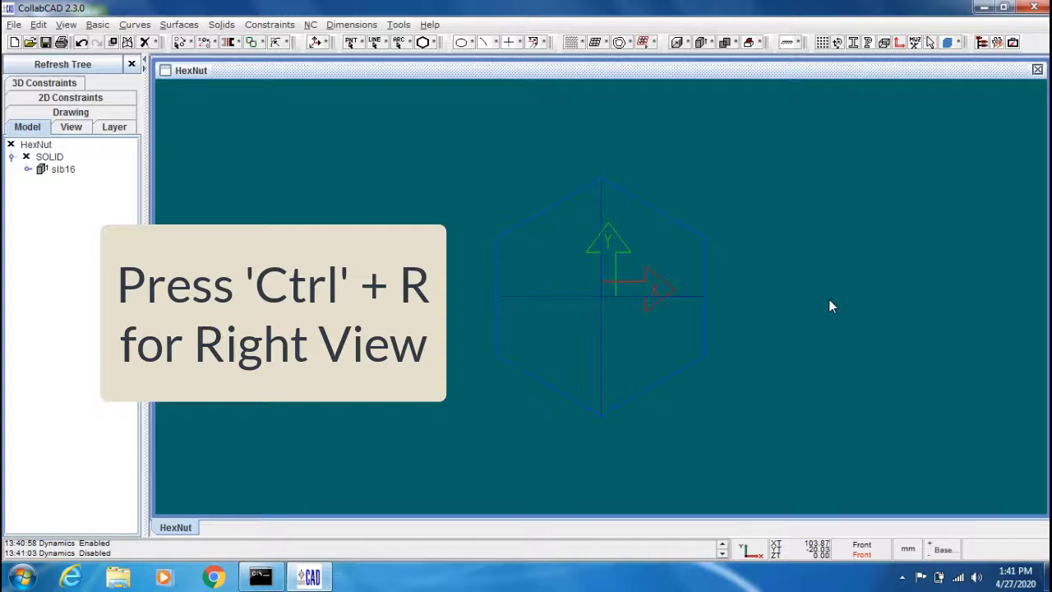
{"action": "key", "text": "ctrl+r"}
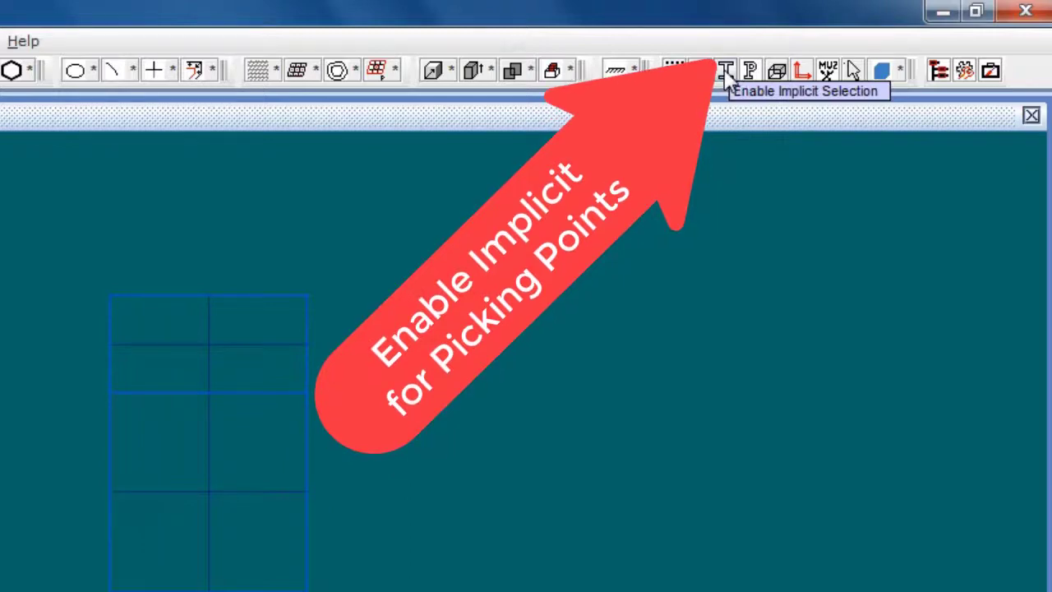
Step: Place point pnt55 at the slab's top corner using implicit point picking
{"action": "left_click", "coordinate": [725, 73]}
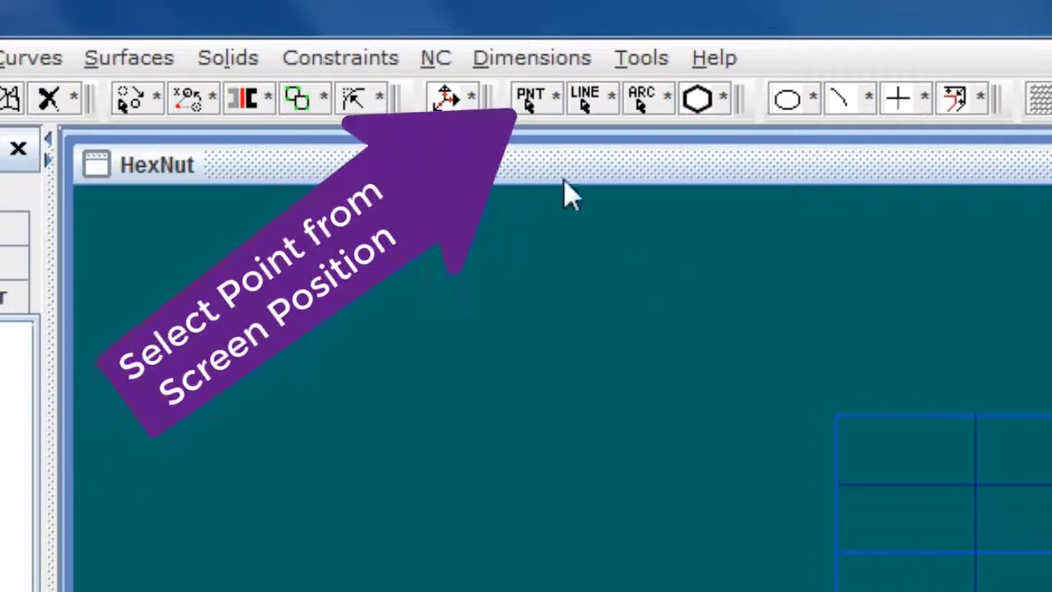
{"action": "left_click", "coordinate": [536, 103]}
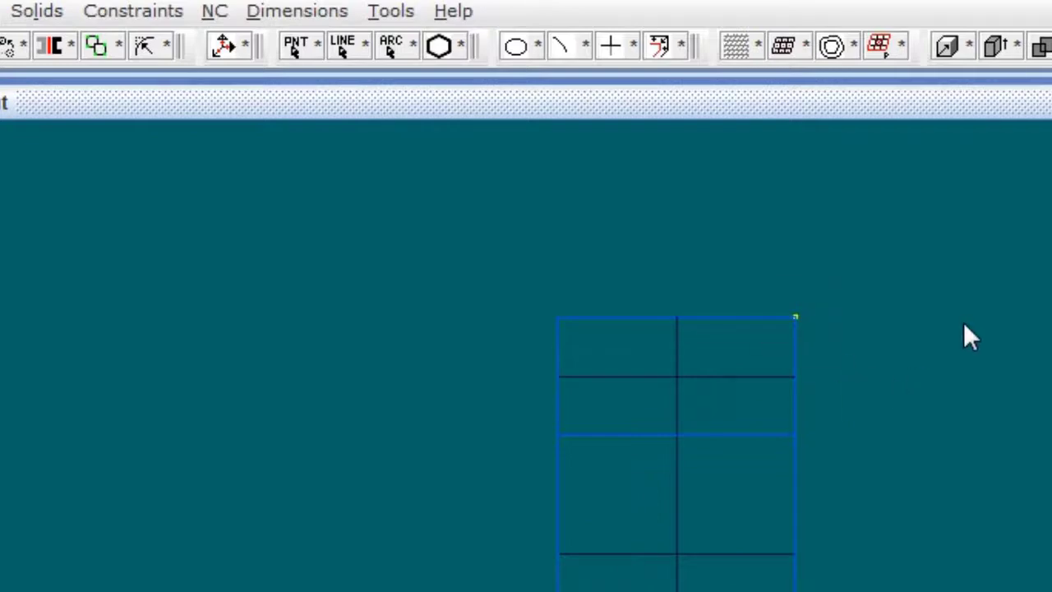
{"action": "key", "text": "space"}
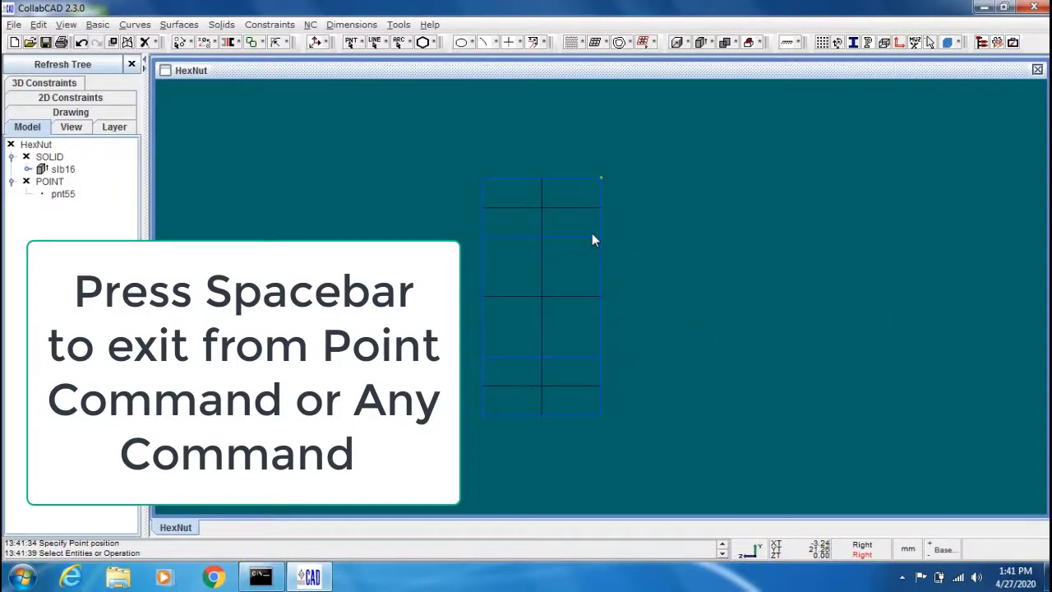
Step: Blank the solid slab slb16 so only the point remains visible
{"action": "left_click", "coordinate": [594, 236]}
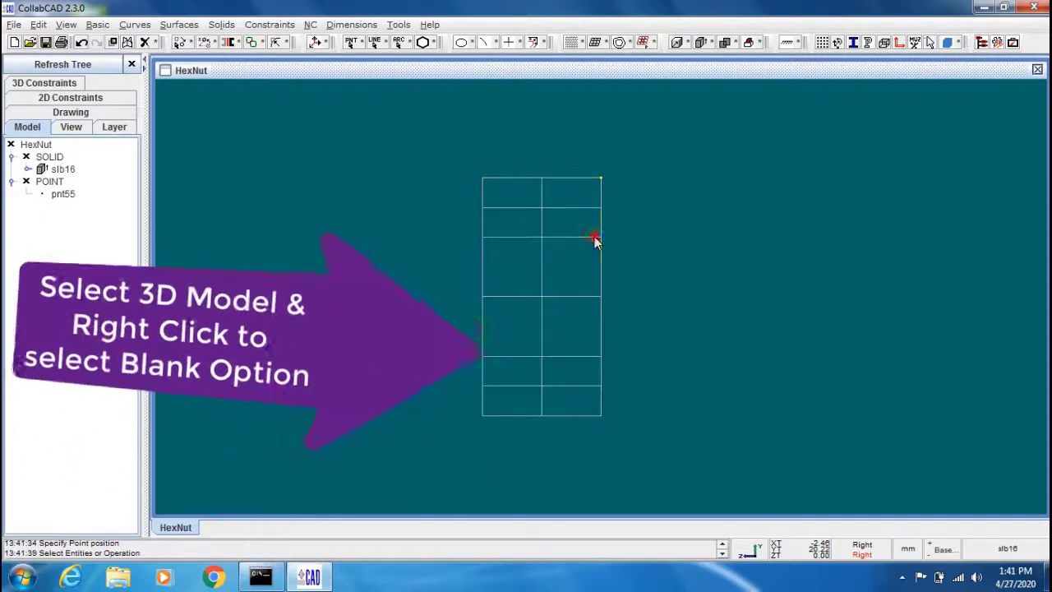
{"action": "right_click", "coordinate": [594, 237]}
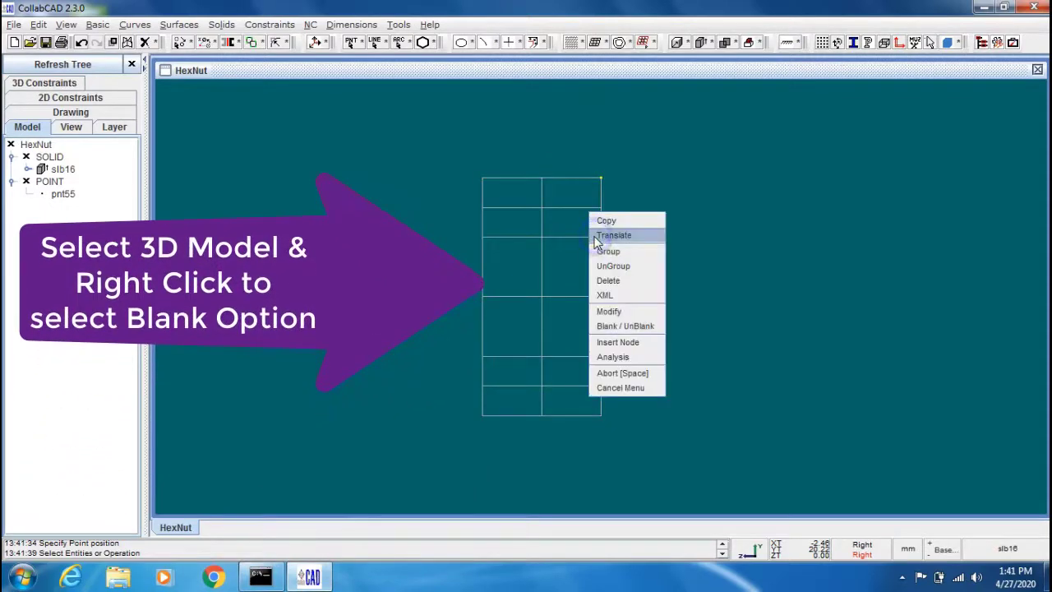
{"action": "left_click", "coordinate": [631, 326]}
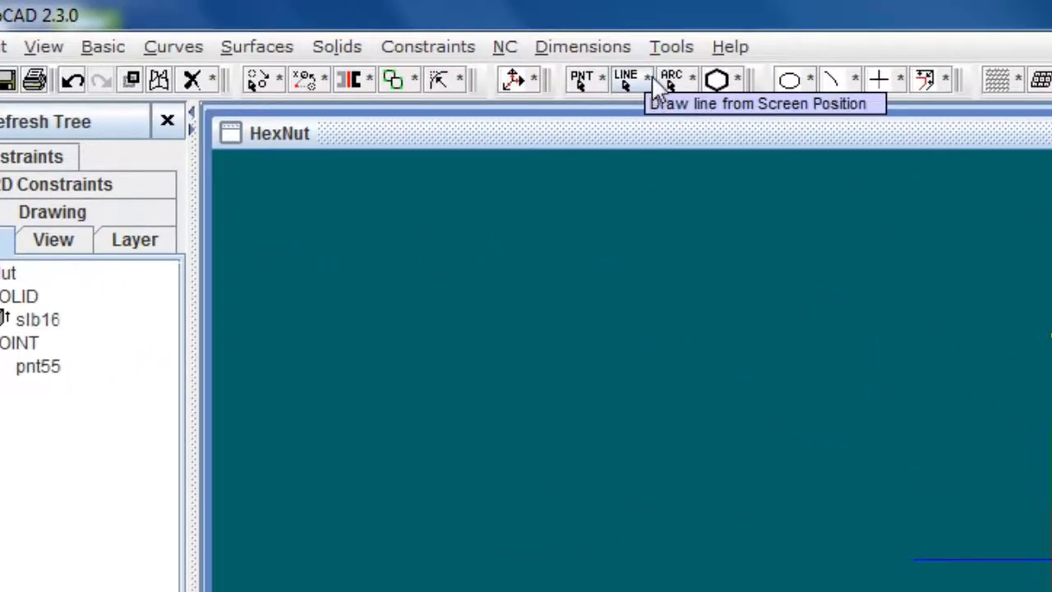
Step: Draw a 5 mm axis-parallel line running down from point pnt55
{"action": "left_click", "coordinate": [653, 83]}
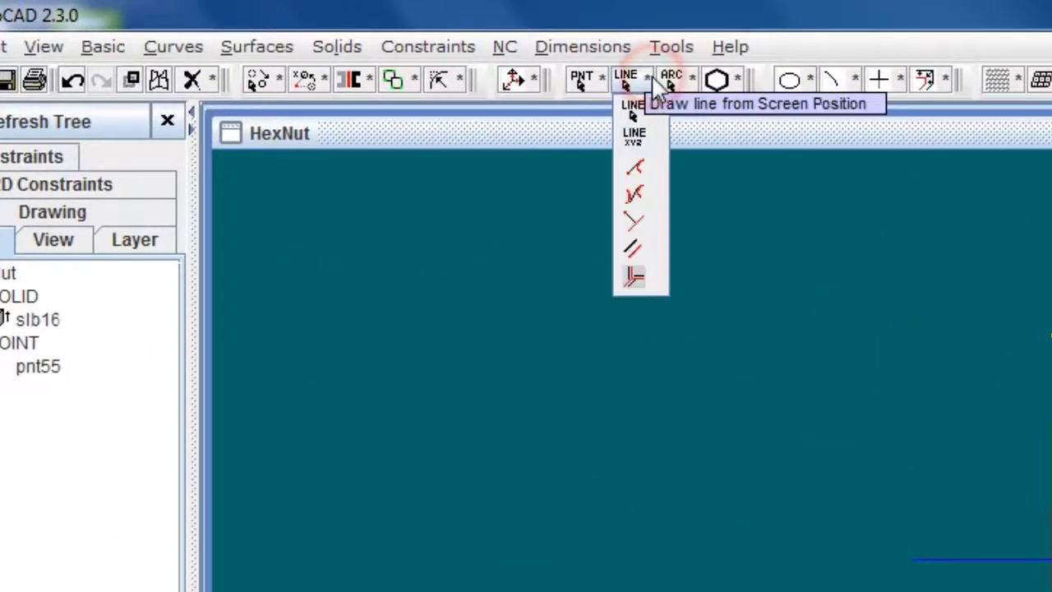
{"action": "left_click", "coordinate": [641, 276]}
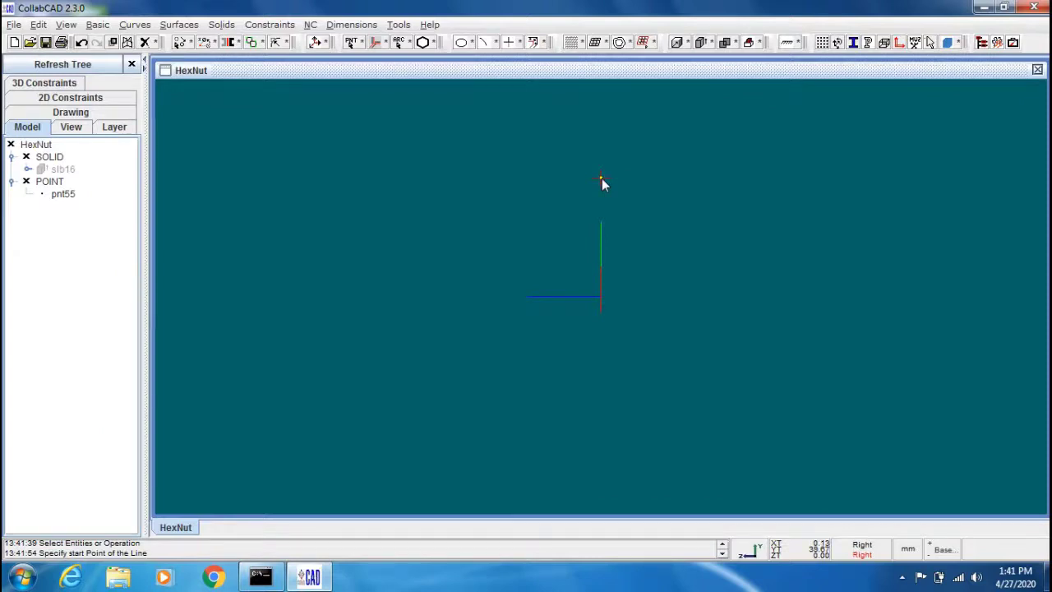
{"action": "left_click", "coordinate": [602, 179]}
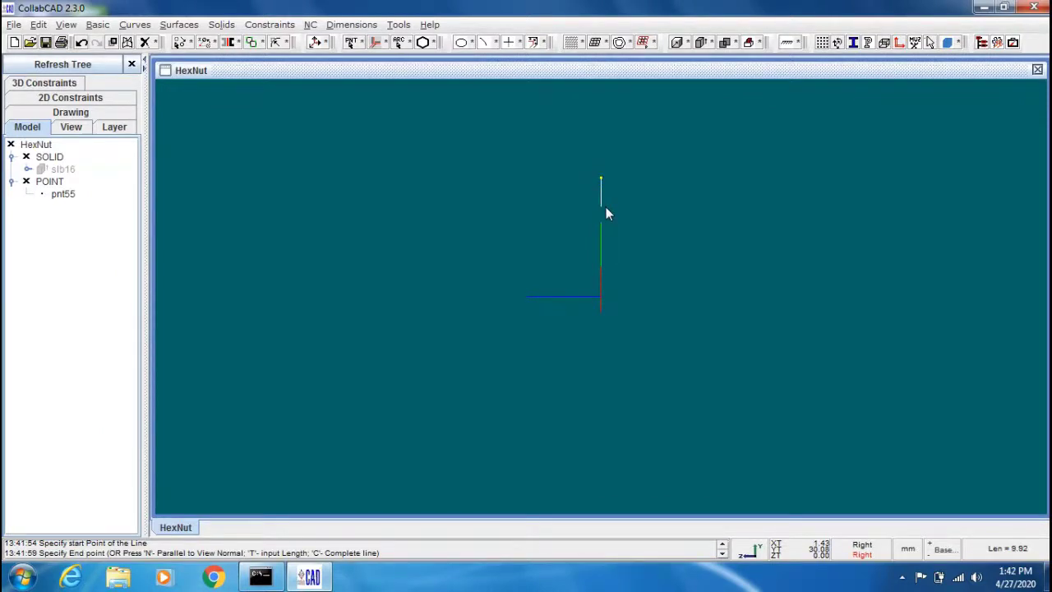
{"action": "key", "text": "shift+t"}
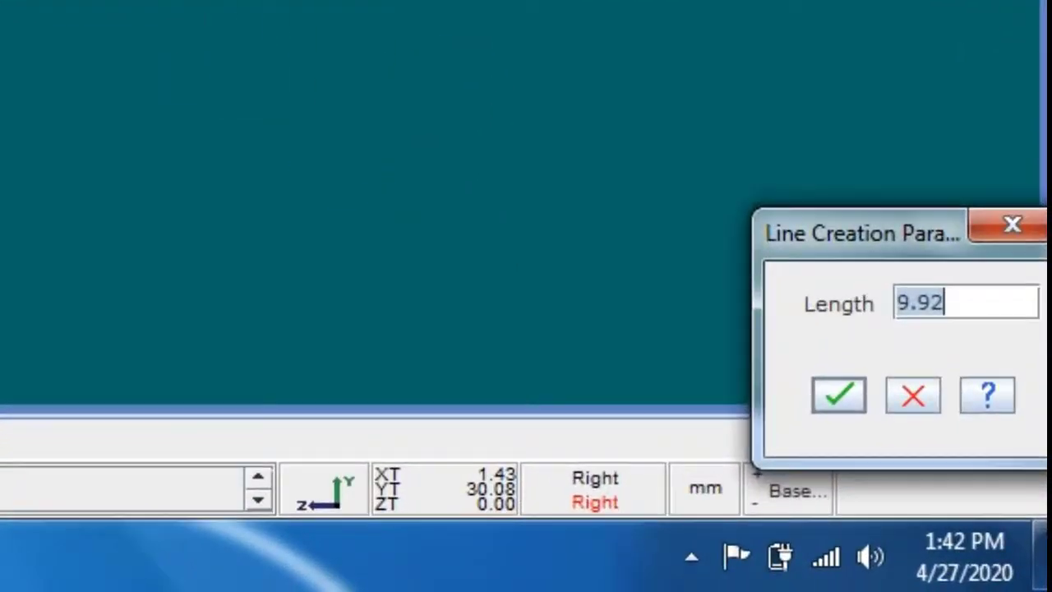
{"action": "type", "text": "5"}
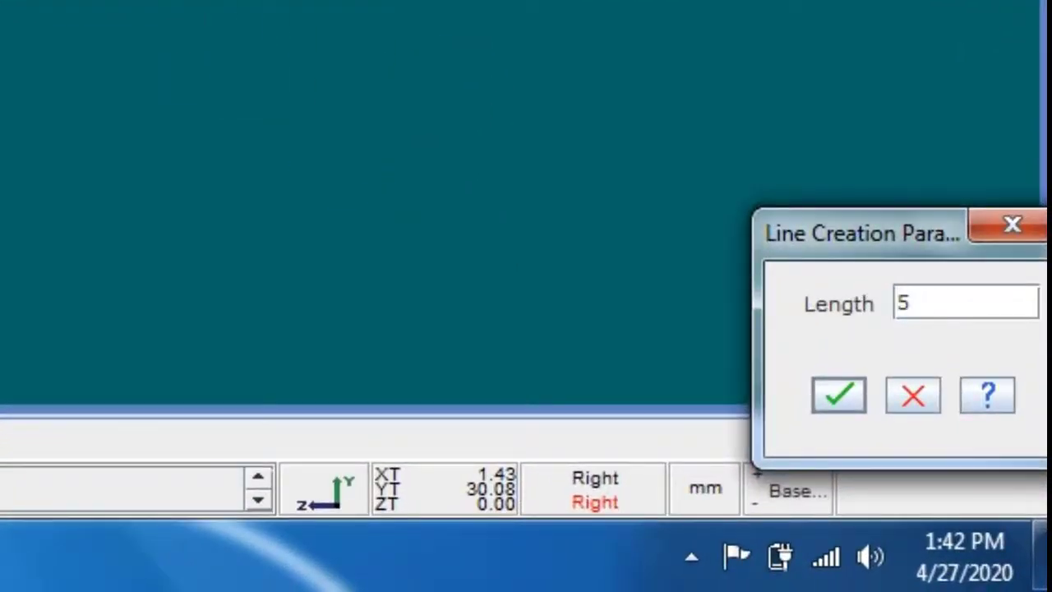
{"action": "left_click", "coordinate": [838, 396]}
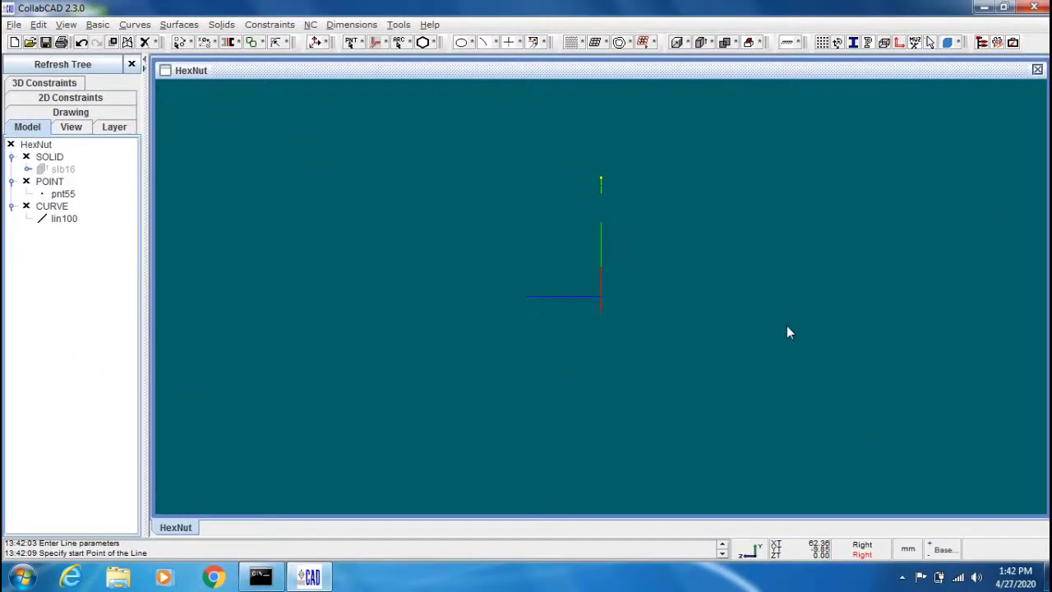
{"action": "key", "text": "Escape"}
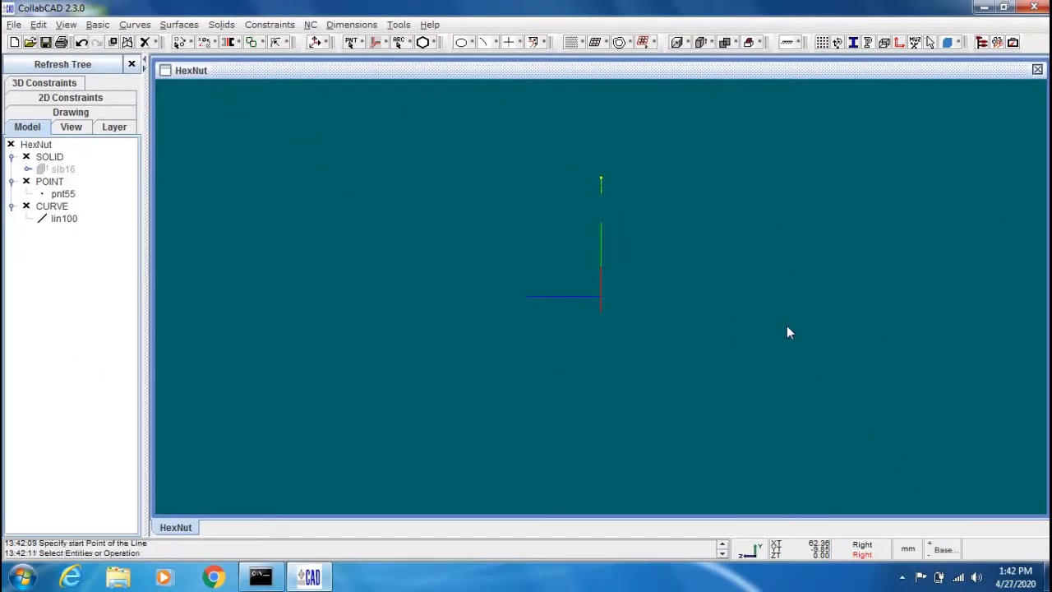
Step: Draw a second 5 mm axis-parallel line running left from pnt55, forming a right-angled corner
{"action": "left_click", "coordinate": [374, 42]}
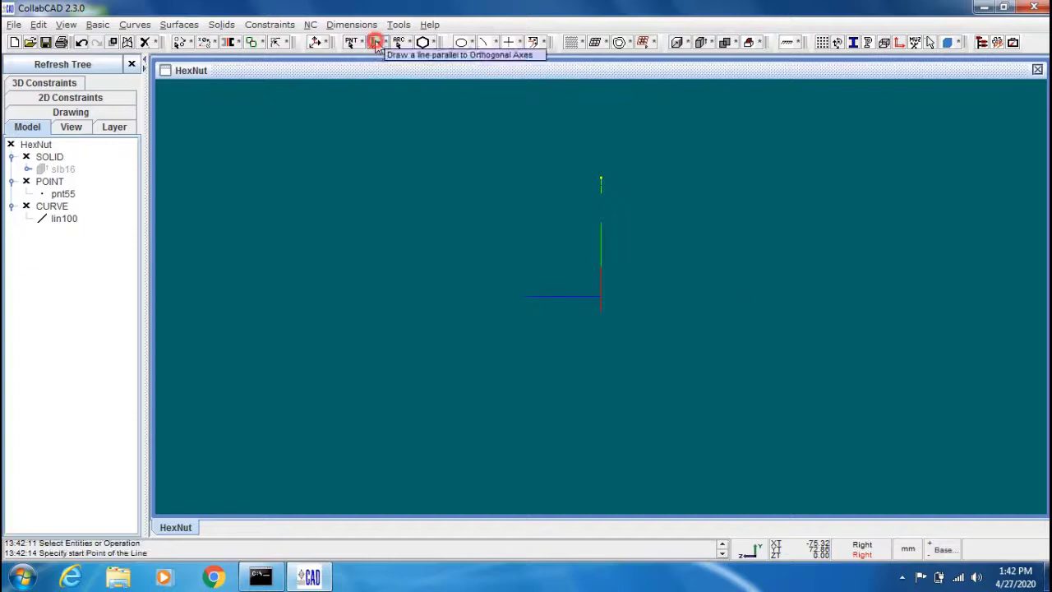
{"action": "left_click", "coordinate": [601, 181]}
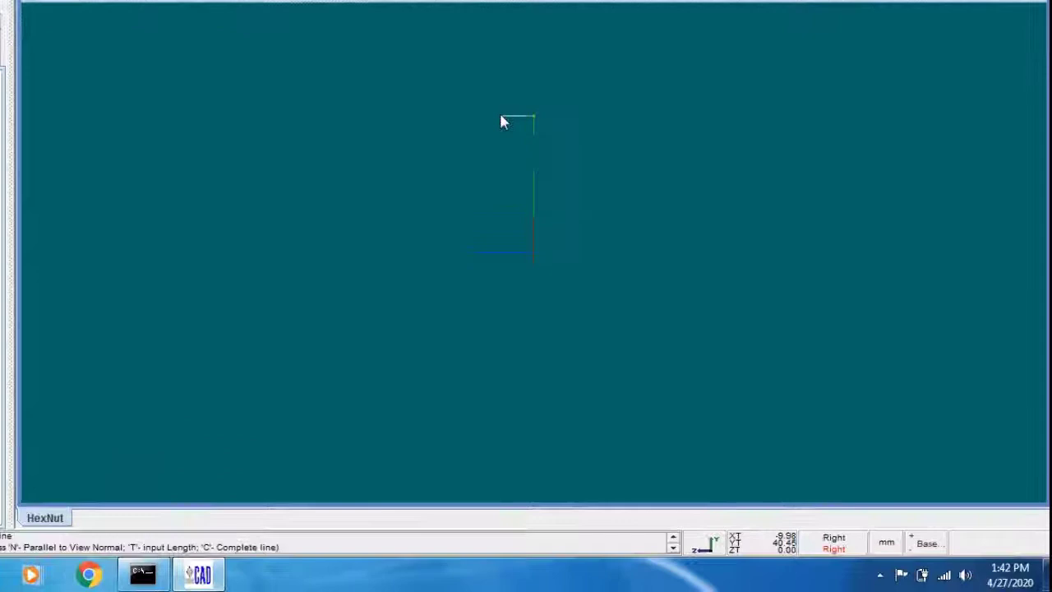
{"action": "key", "text": "t"}
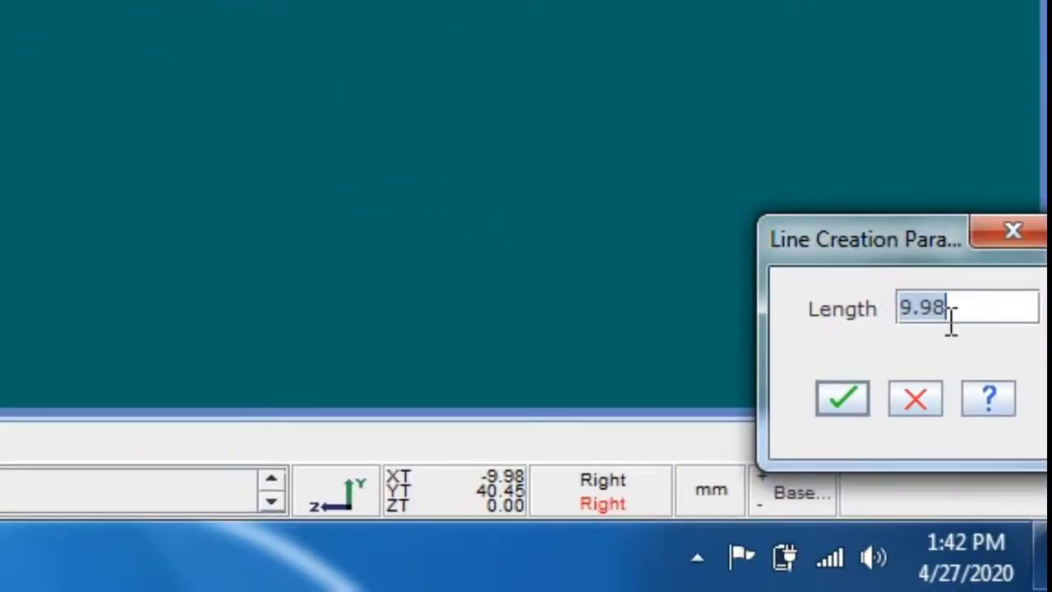
{"action": "type", "text": "5"}
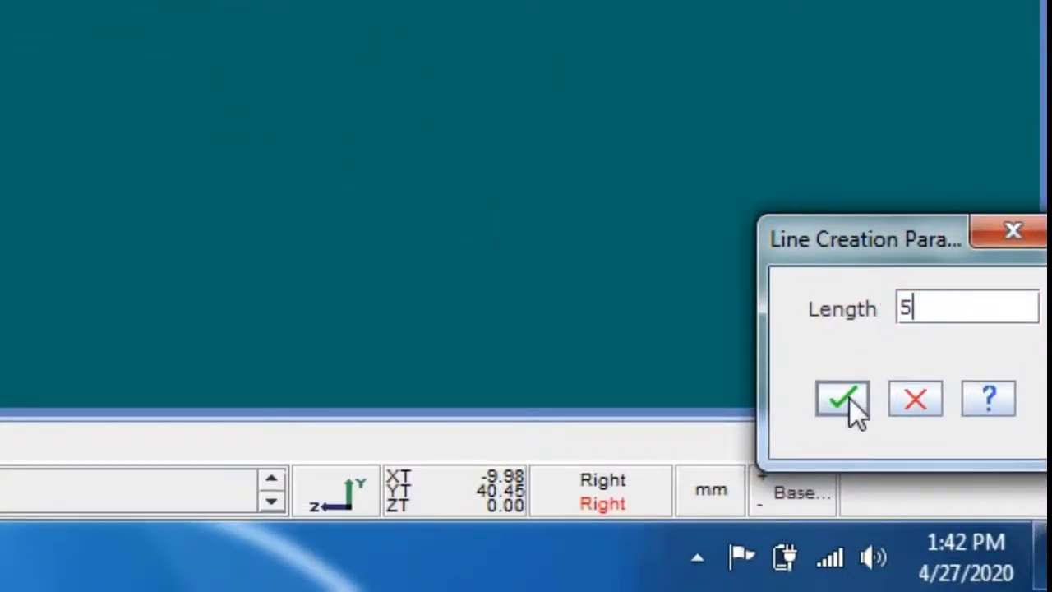
{"action": "left_click", "coordinate": [850, 399]}
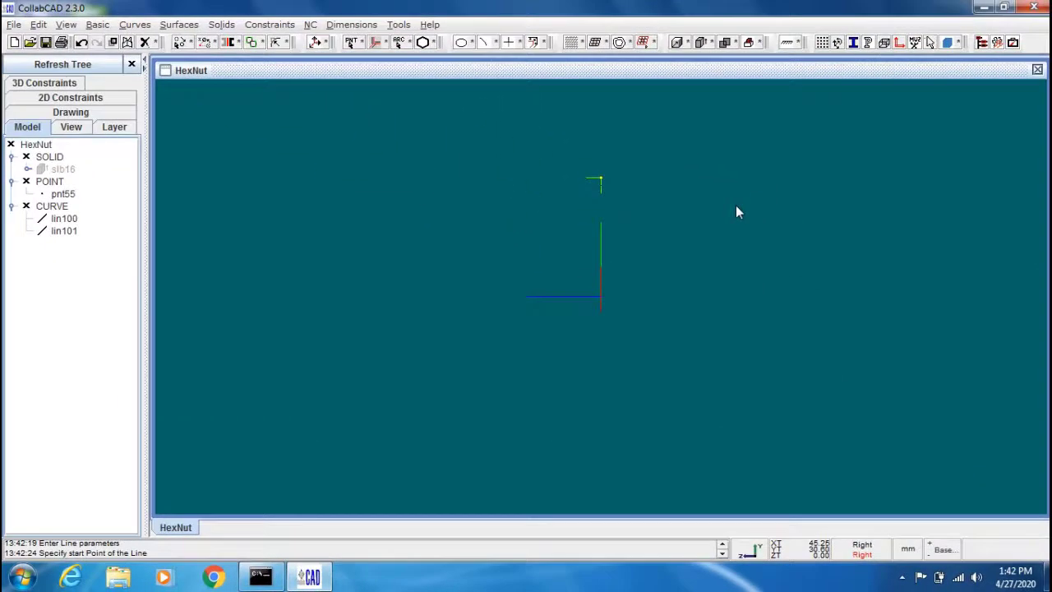
{"action": "key", "text": "Escape"}
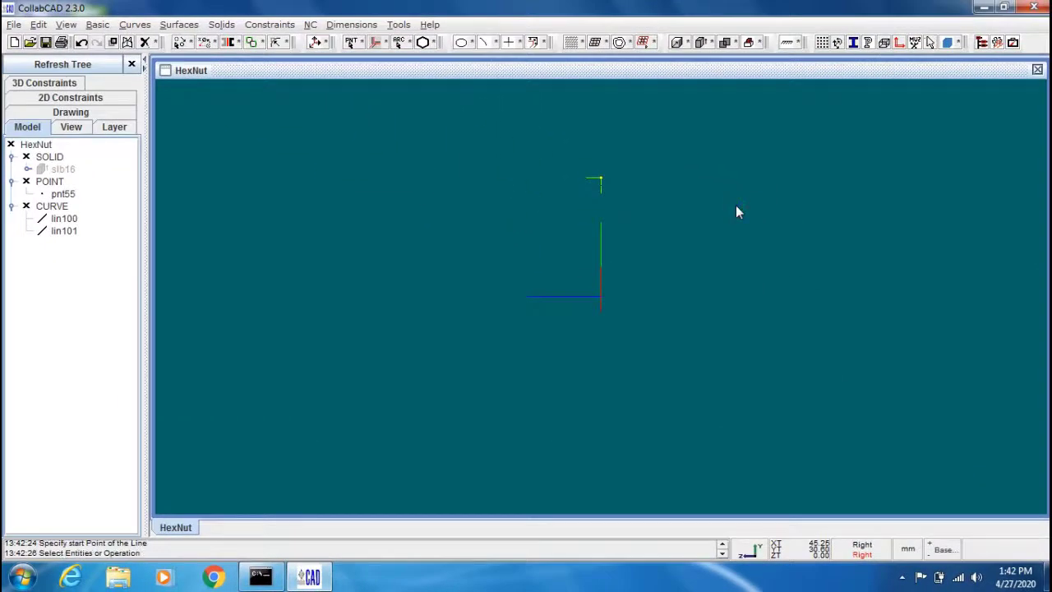
{"action": "key", "text": "f"}
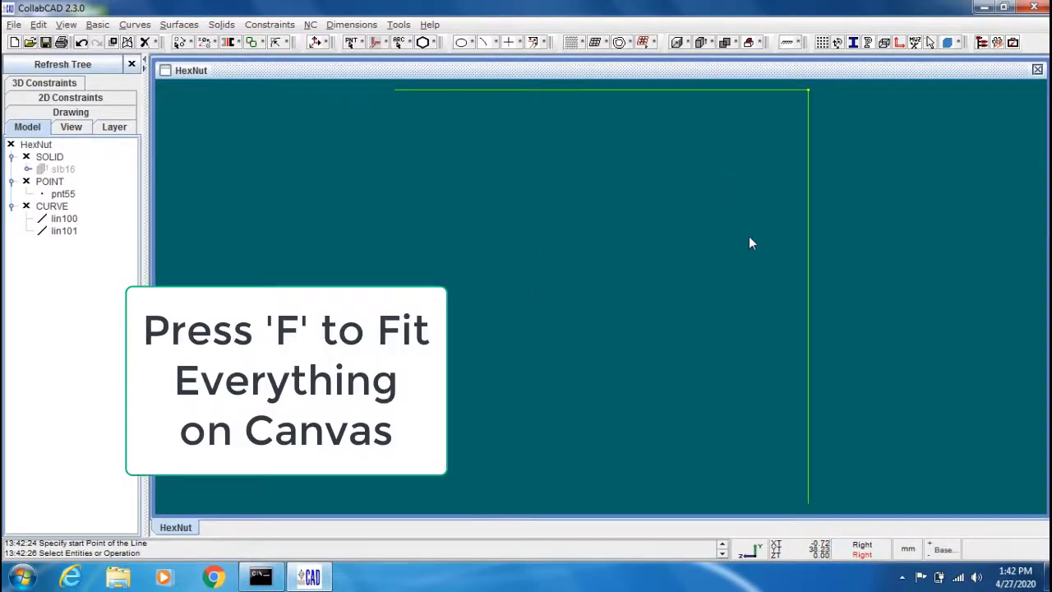
{"action": "key", "text": "j"}
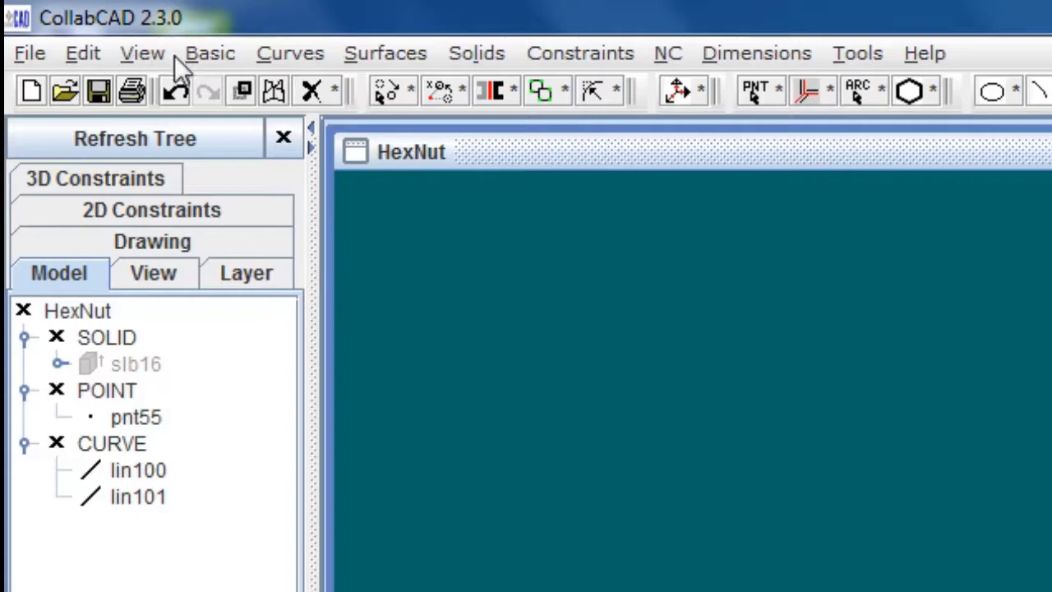
Step: Draw arc102 from the vertical line's lower end to the horizontal line's left end with a 45° sweep
{"action": "left_click", "coordinate": [189, 58]}
{"action": "mouse_move", "coordinate": [211, 153]}
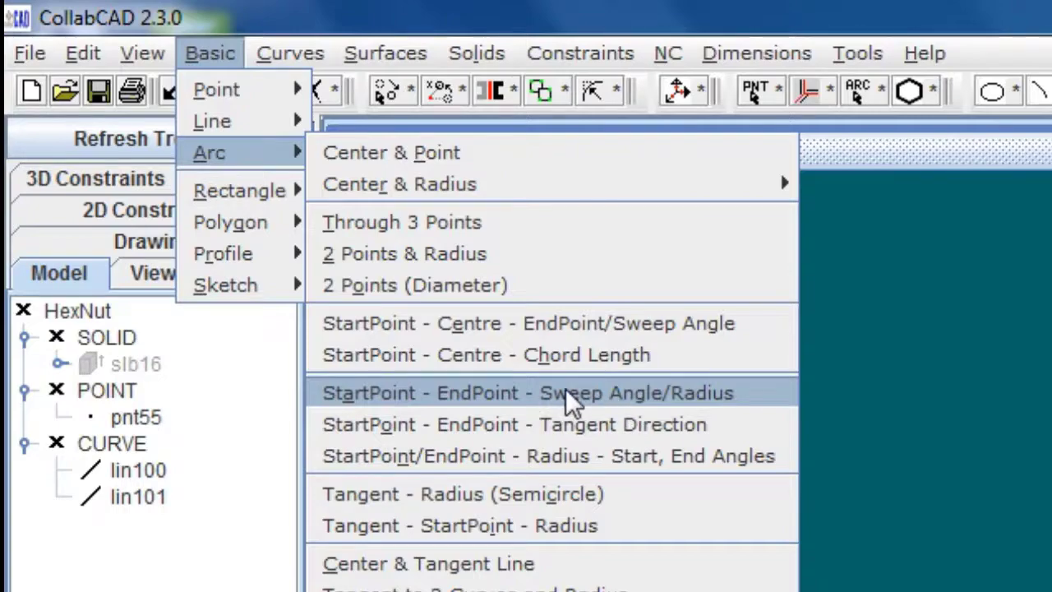
{"action": "left_click", "coordinate": [570, 393]}
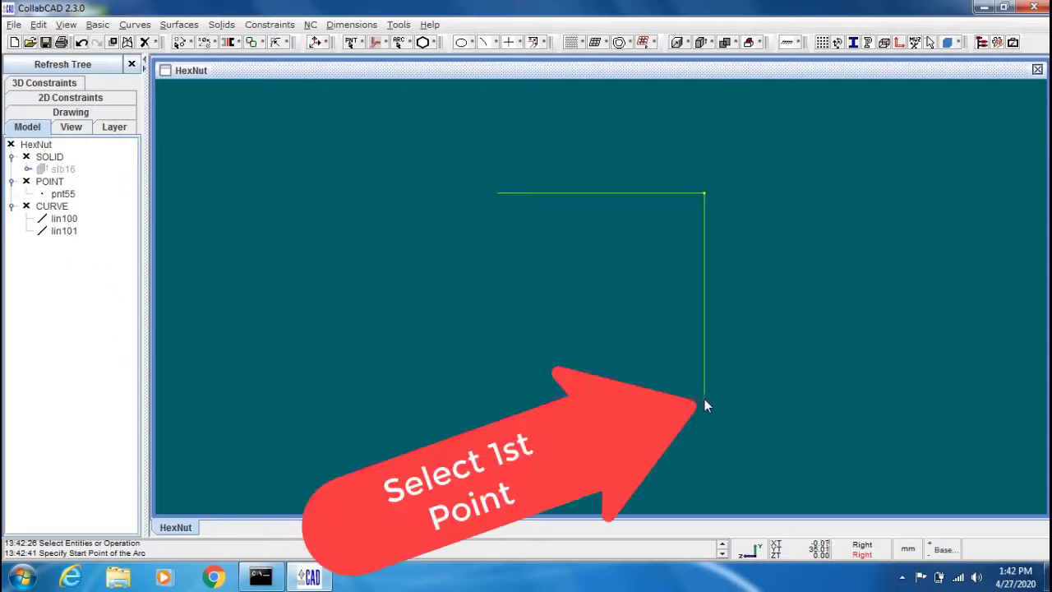
{"action": "left_click", "coordinate": [705, 399]}
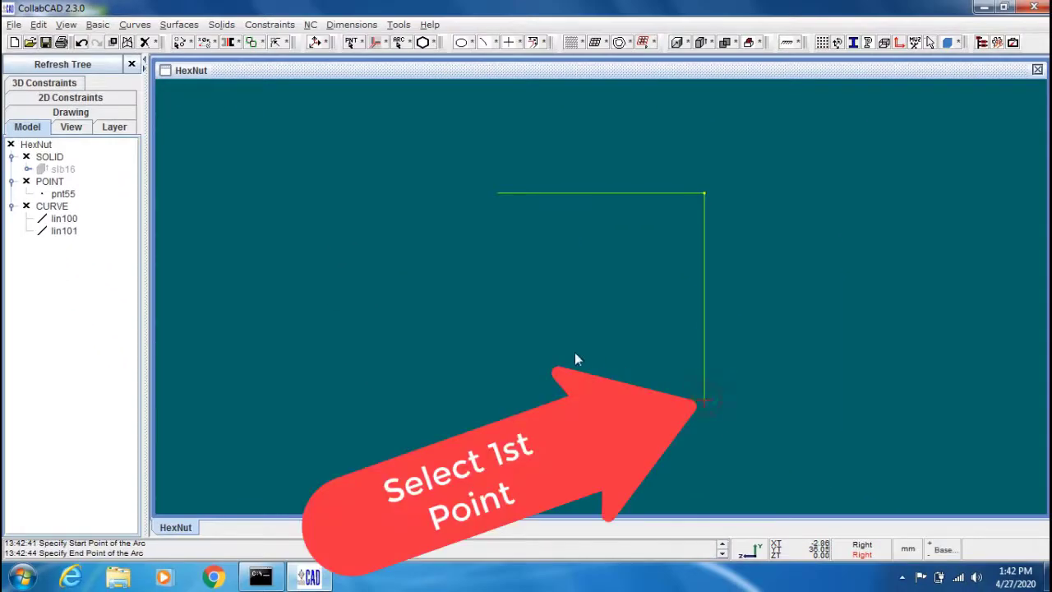
{"action": "left_click", "coordinate": [501, 194]}
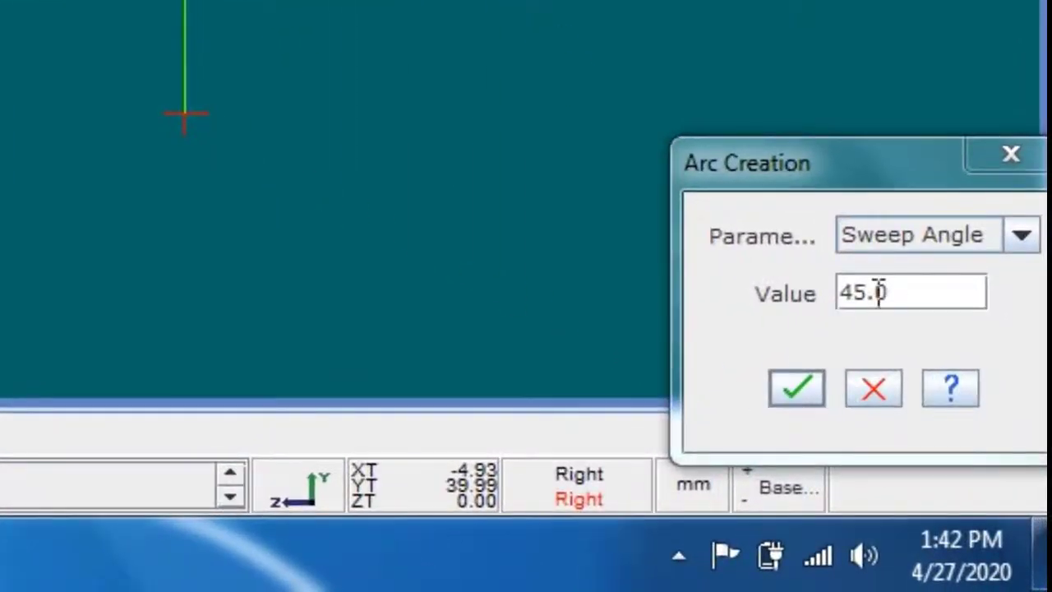
{"action": "left_click", "coordinate": [802, 388]}
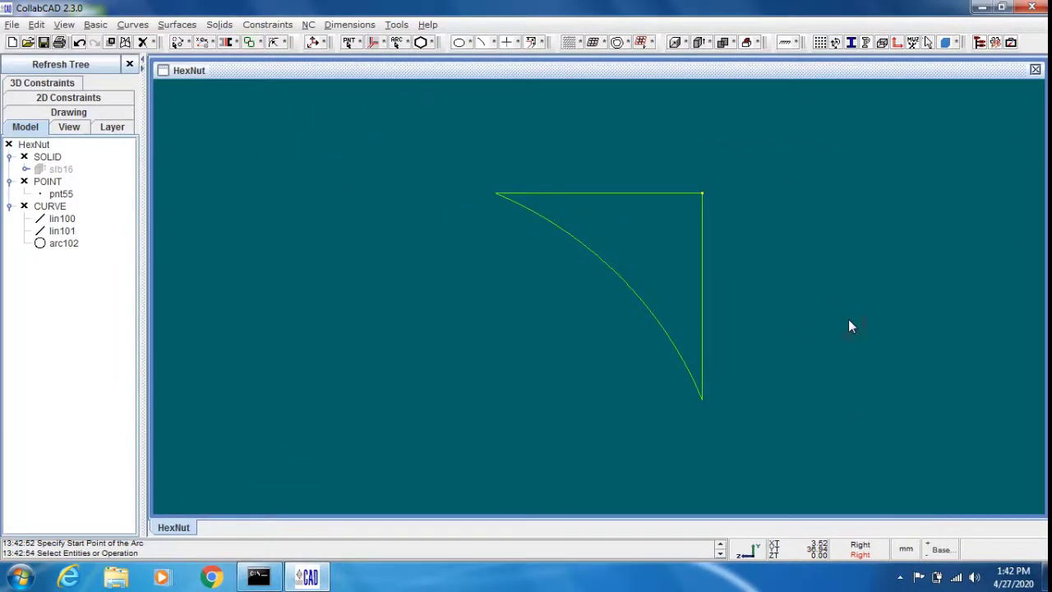
{"action": "scroll", "coordinate": [850, 326], "scroll_direction": "up", "scroll_amount": 1}
{"action": "scroll", "coordinate": [851, 327], "scroll_direction": "down", "scroll_amount": 2}
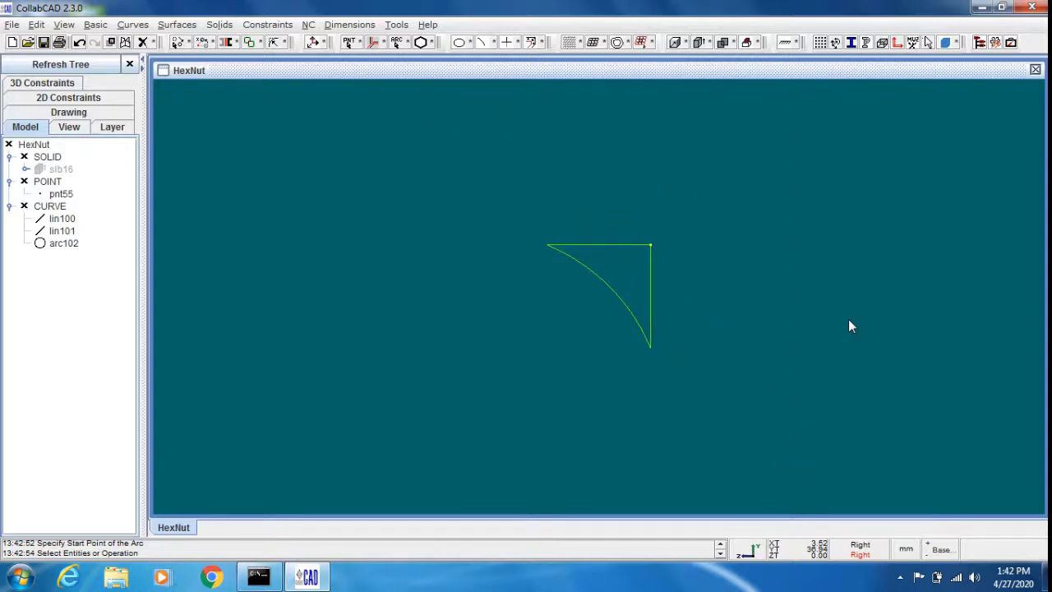
{"action": "scroll", "coordinate": [851, 327], "scroll_direction": "down", "scroll_amount": 1}
{"action": "key", "text": "Up"}
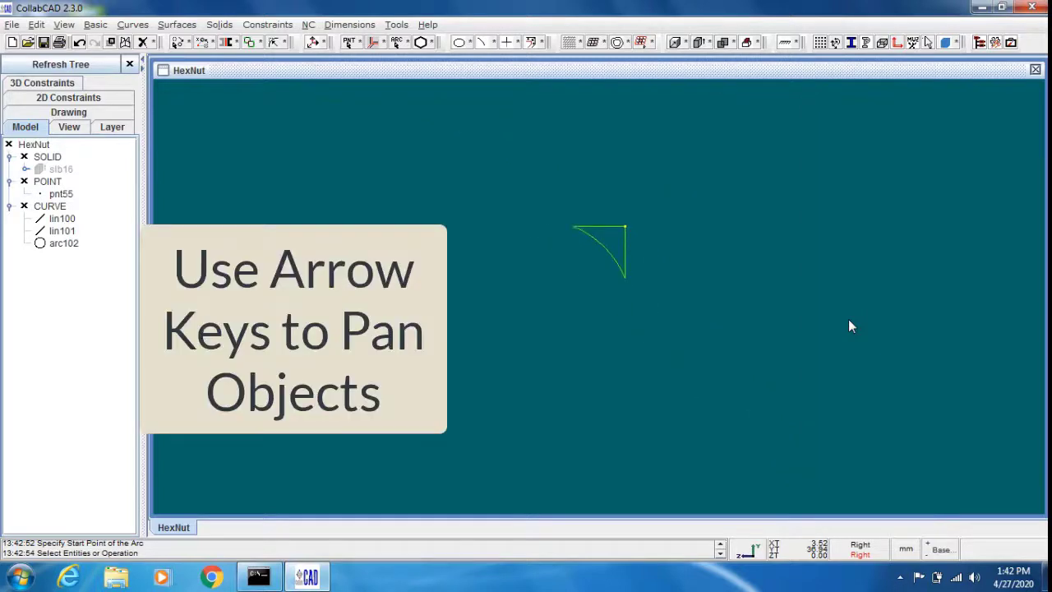
{"action": "key", "text": "Up"}
{"action": "key", "text": "Up"}
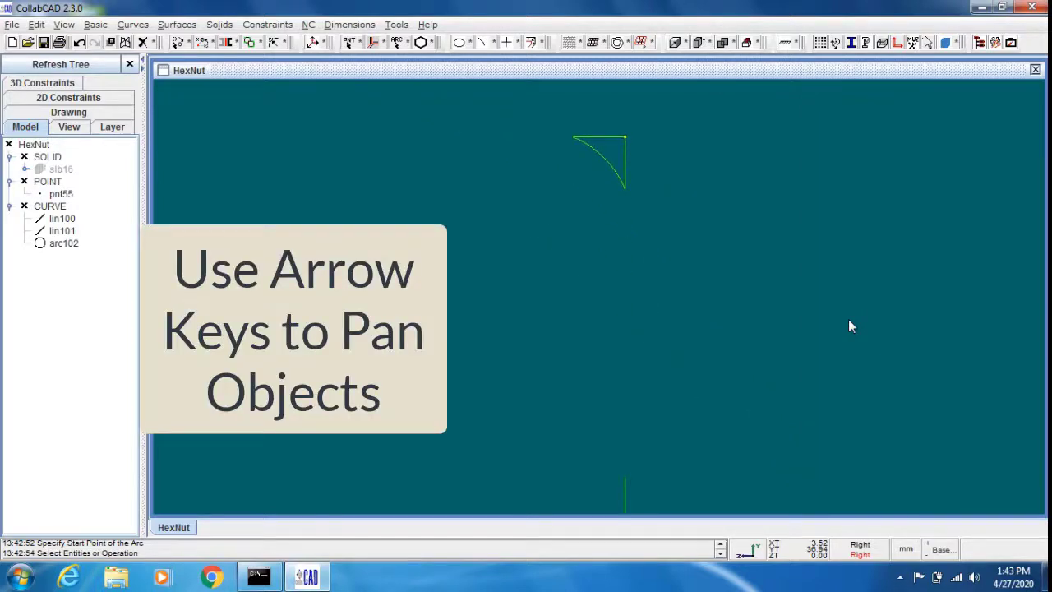
{"action": "scroll", "coordinate": [851, 326], "scroll_direction": "down", "scroll_amount": 1}
{"action": "key", "text": "Up"}
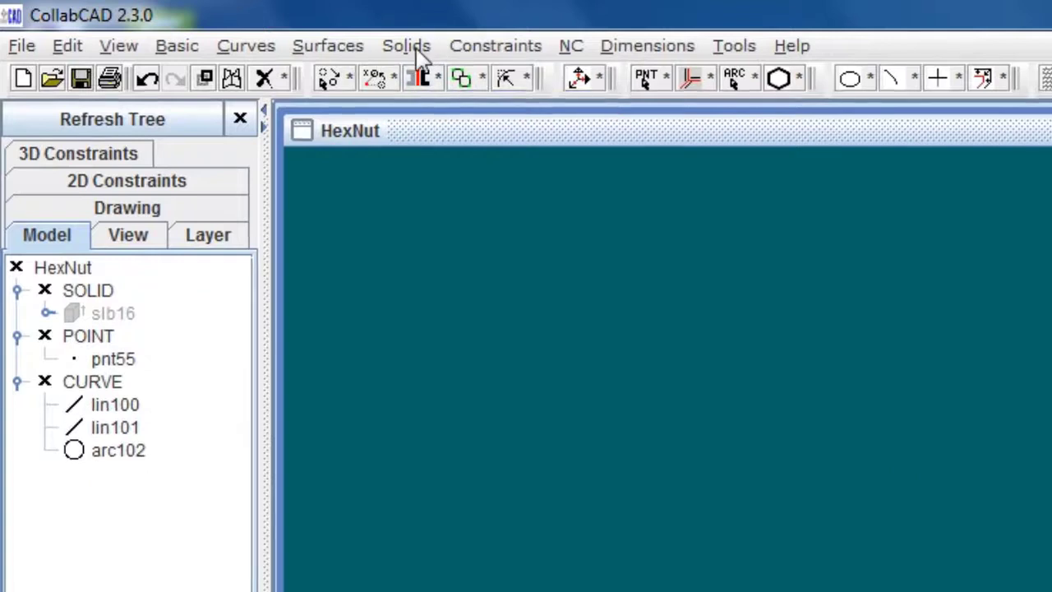
Step: Revolve the closed arc-and-line profile 0–360° about the local X axis into rev106
{"action": "left_click", "coordinate": [415, 49]}
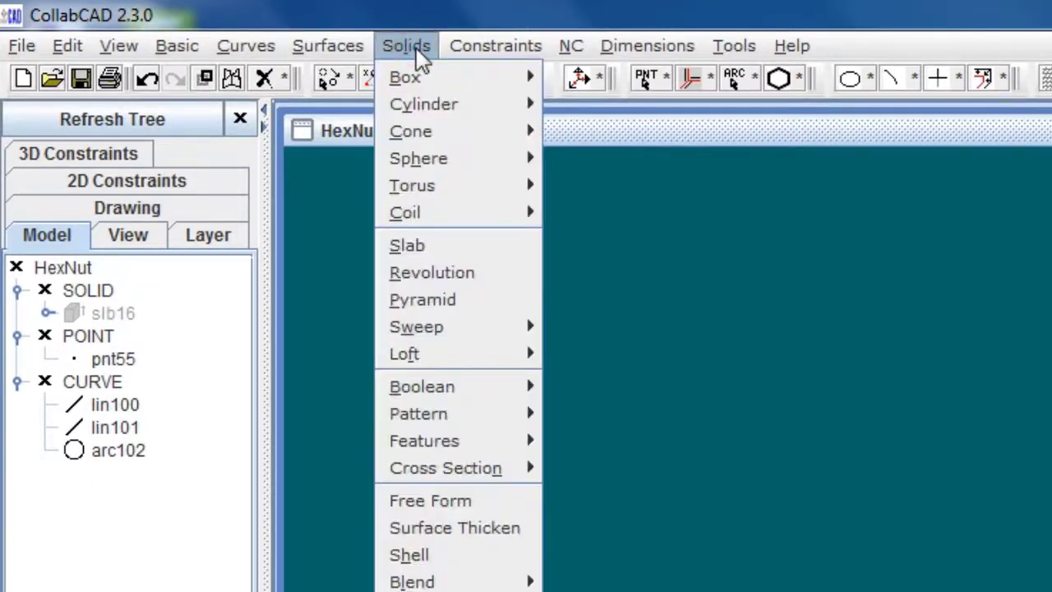
{"action": "left_click", "coordinate": [452, 278]}
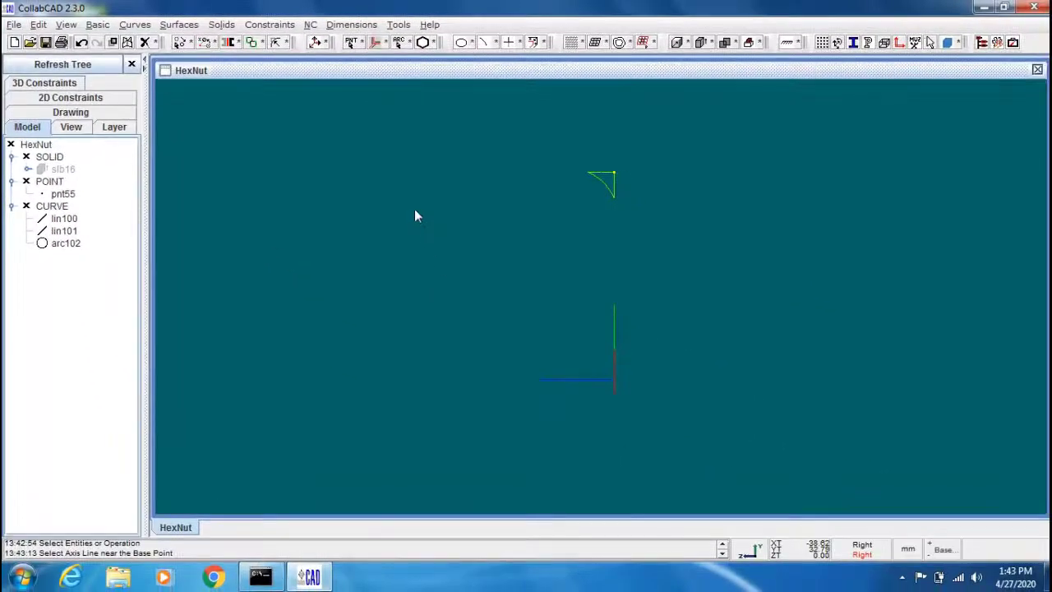
{"action": "right_click", "coordinate": [415, 211]}
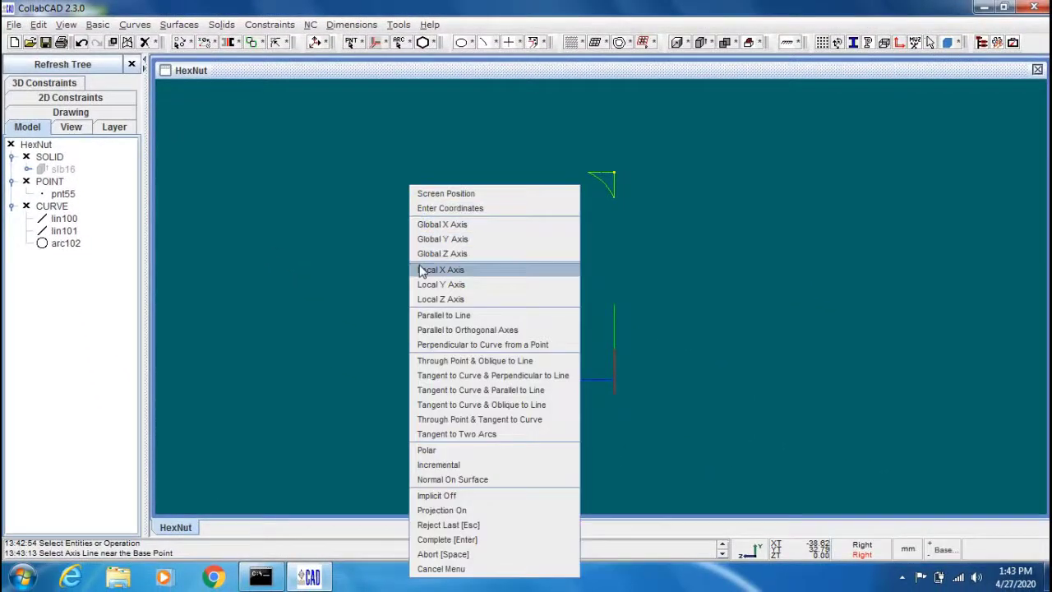
{"action": "left_click", "coordinate": [466, 271]}
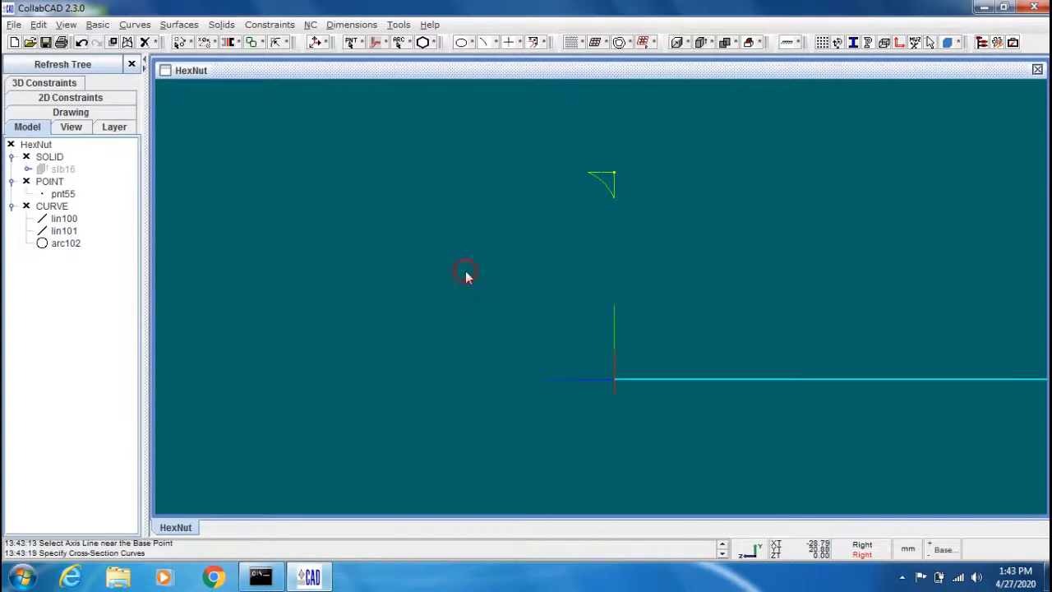
{"action": "left_click", "coordinate": [606, 174]}
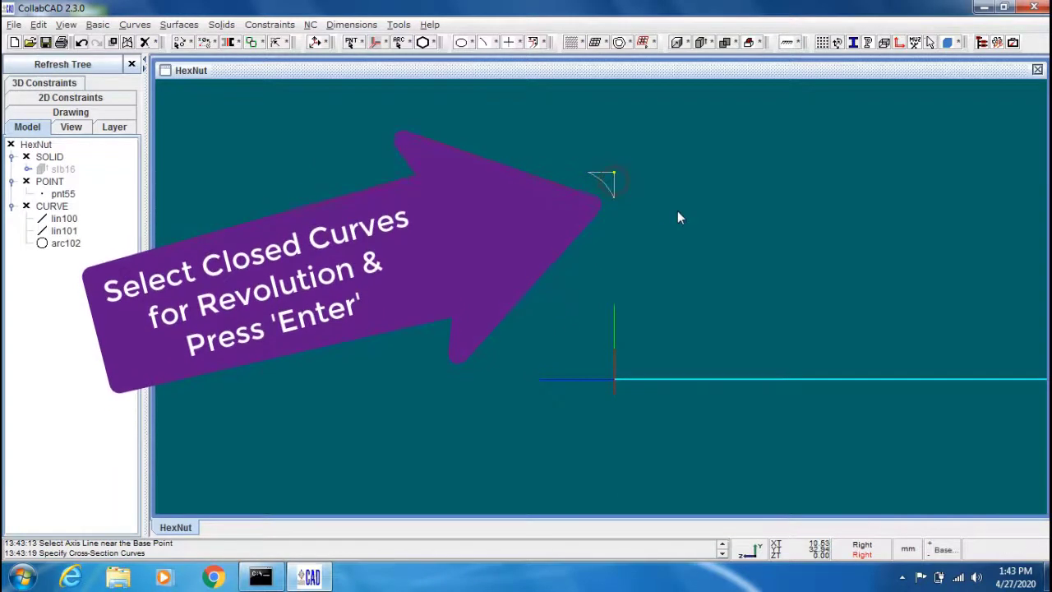
{"action": "key", "text": "Return"}
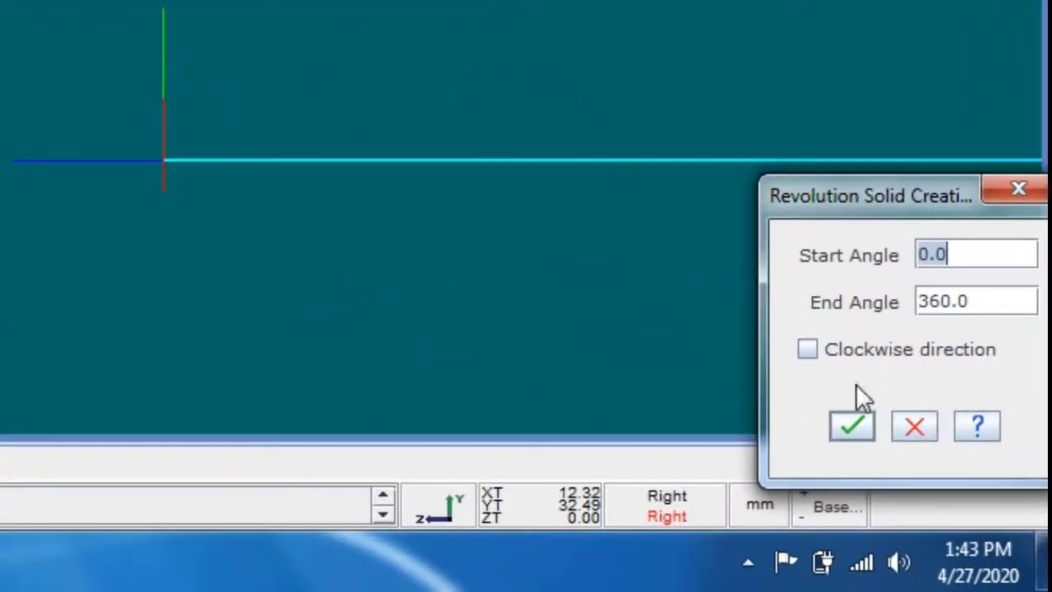
{"action": "left_click", "coordinate": [851, 426]}
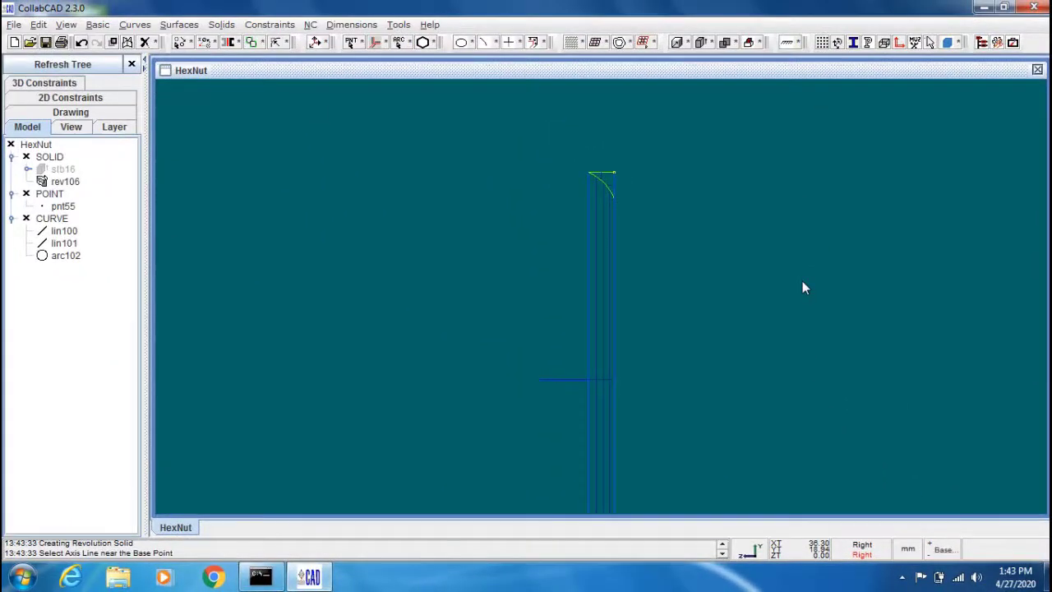
{"action": "scroll", "coordinate": [803, 284], "scroll_direction": "down", "scroll_amount": 1}
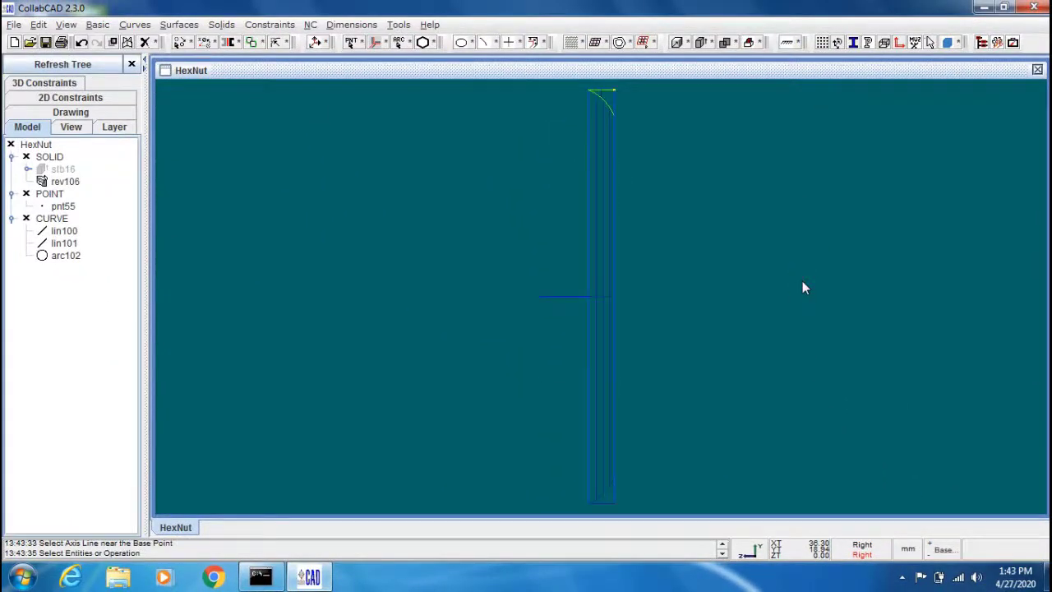
{"action": "scroll", "coordinate": [802, 288], "scroll_direction": "down", "scroll_amount": 1}
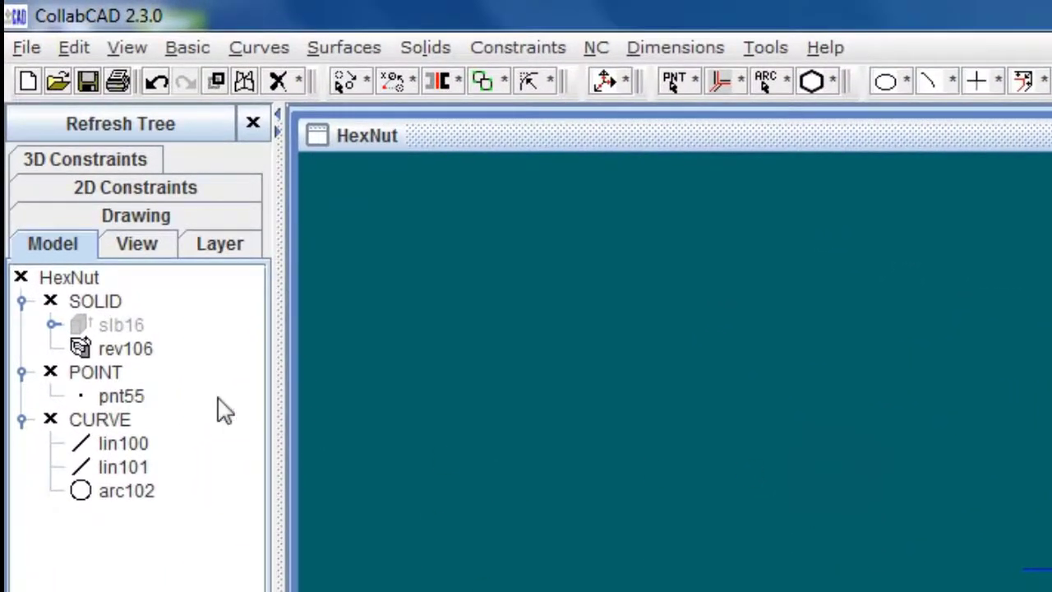
Step: Unblank slab slb16 from the Model tree so it shows beside rev106
{"action": "left_click", "coordinate": [122, 327]}
{"action": "double_click", "coordinate": [122, 327]}
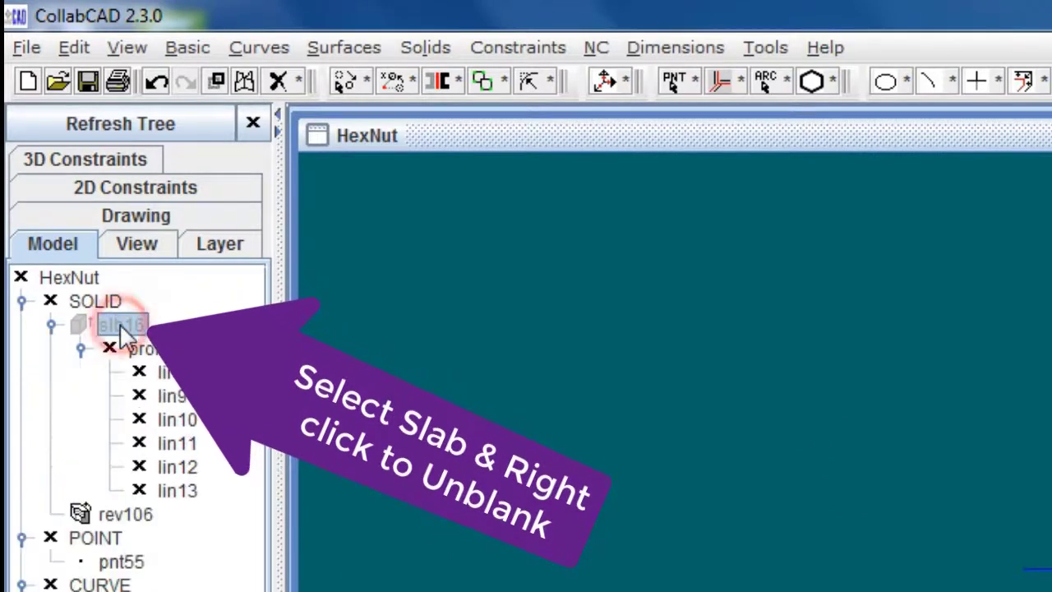
{"action": "right_click", "coordinate": [119, 324]}
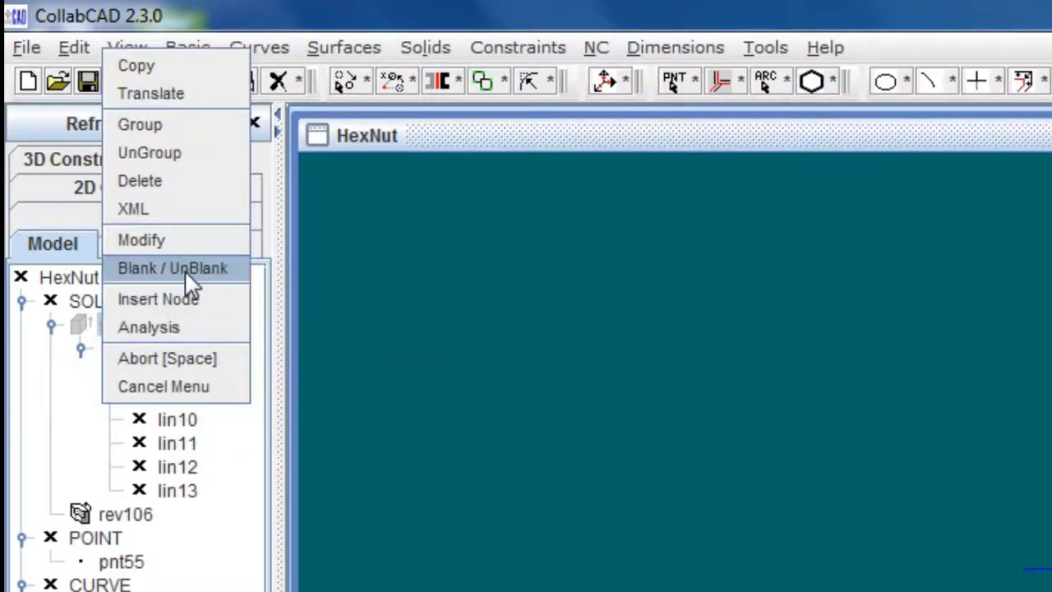
{"action": "left_click", "coordinate": [210, 268]}
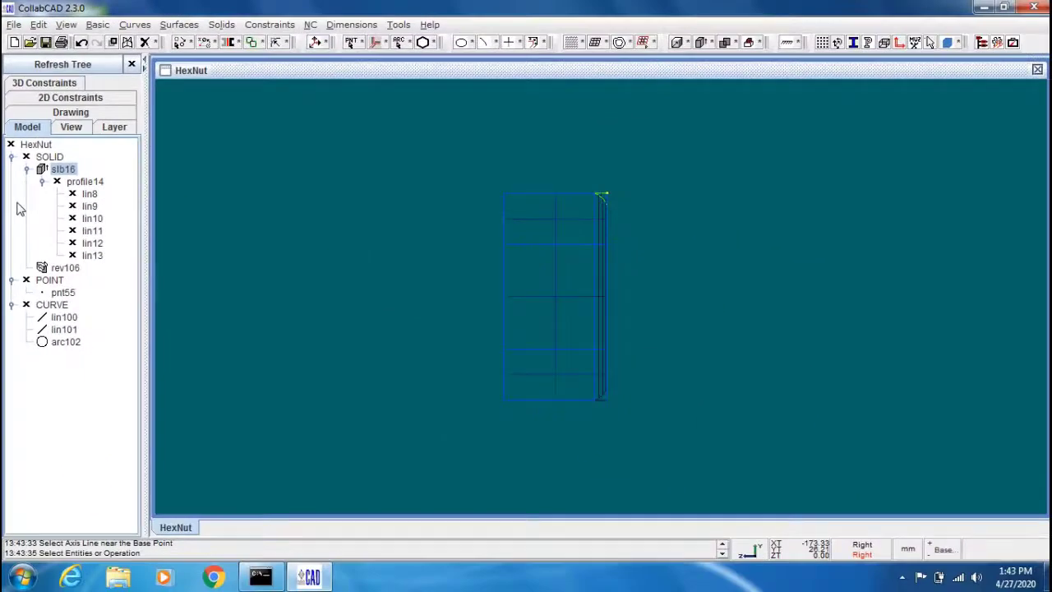
{"action": "left_click", "coordinate": [27, 170]}
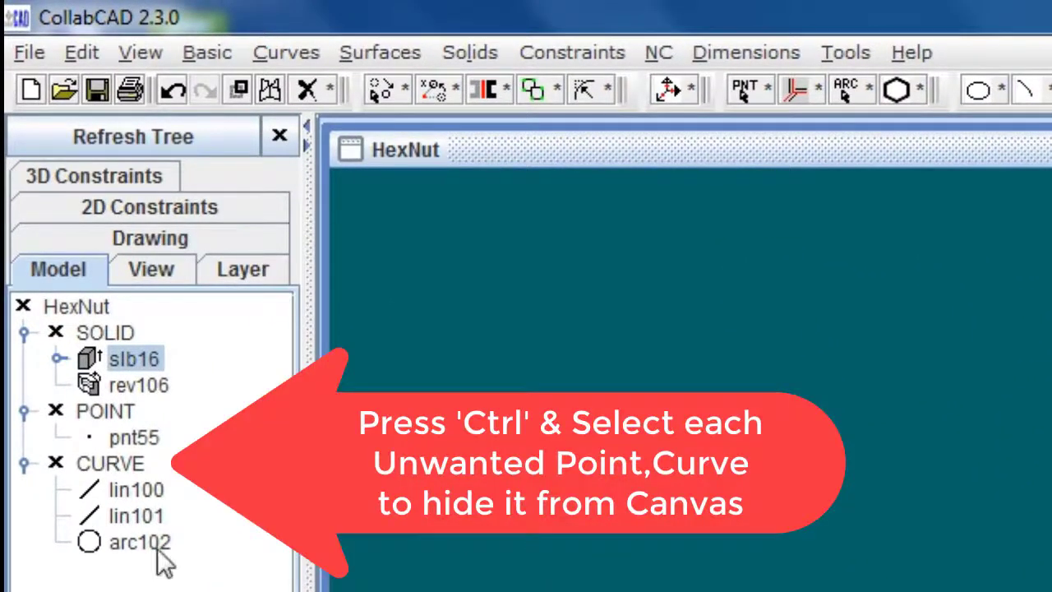
Step: Blank point pnt55 and curves lin100, lin101 and arc102 together
{"action": "left_click", "coordinate": [156, 441]}
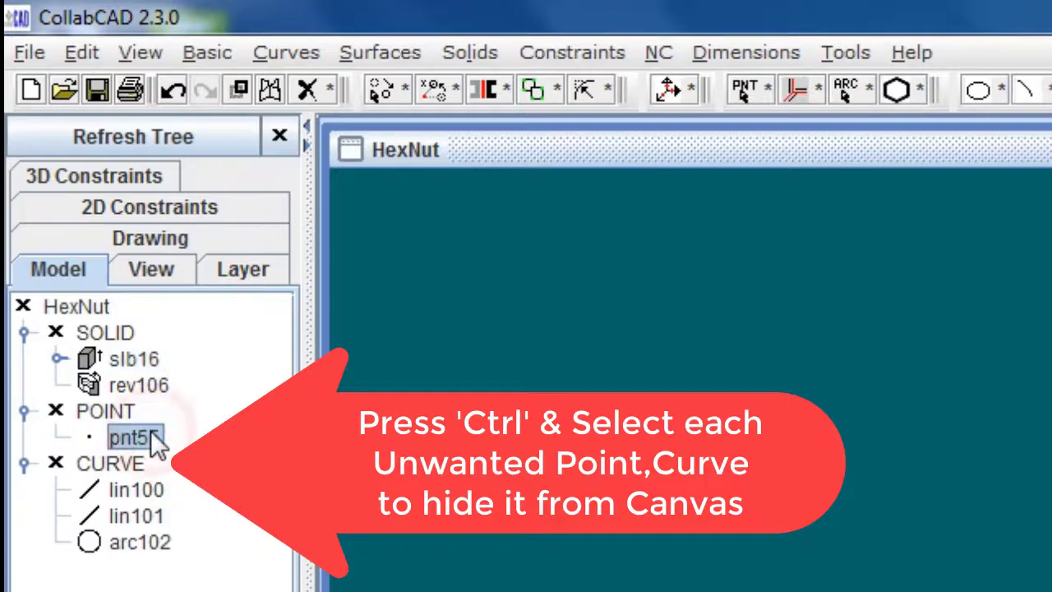
{"action": "left_click", "coordinate": [154, 491], "text": "ctrl"}
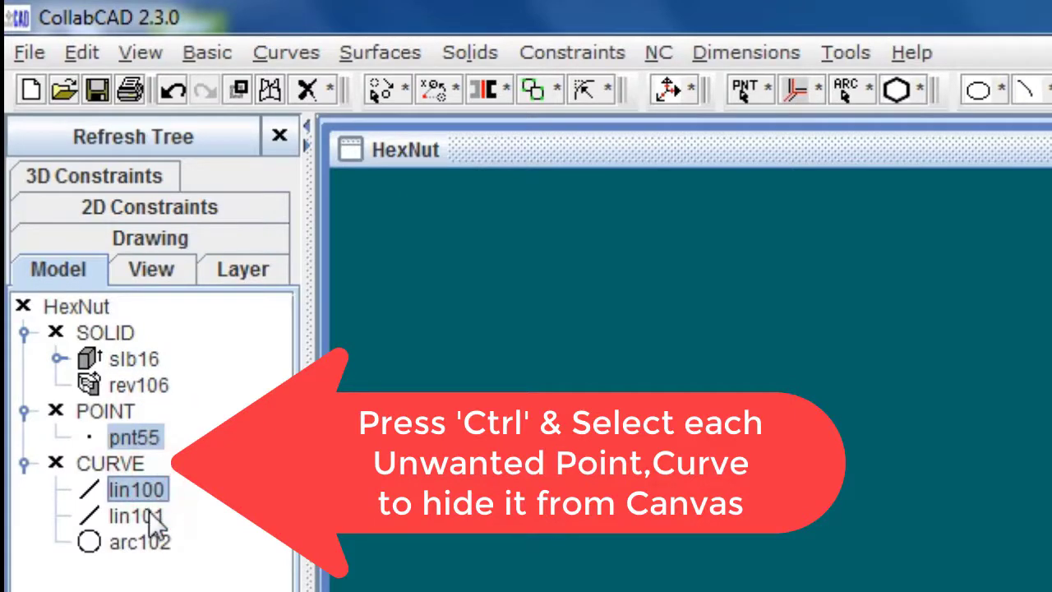
{"action": "left_click", "coordinate": [141, 514], "text": "ctrl"}
{"action": "left_click", "coordinate": [148, 541], "text": "ctrl"}
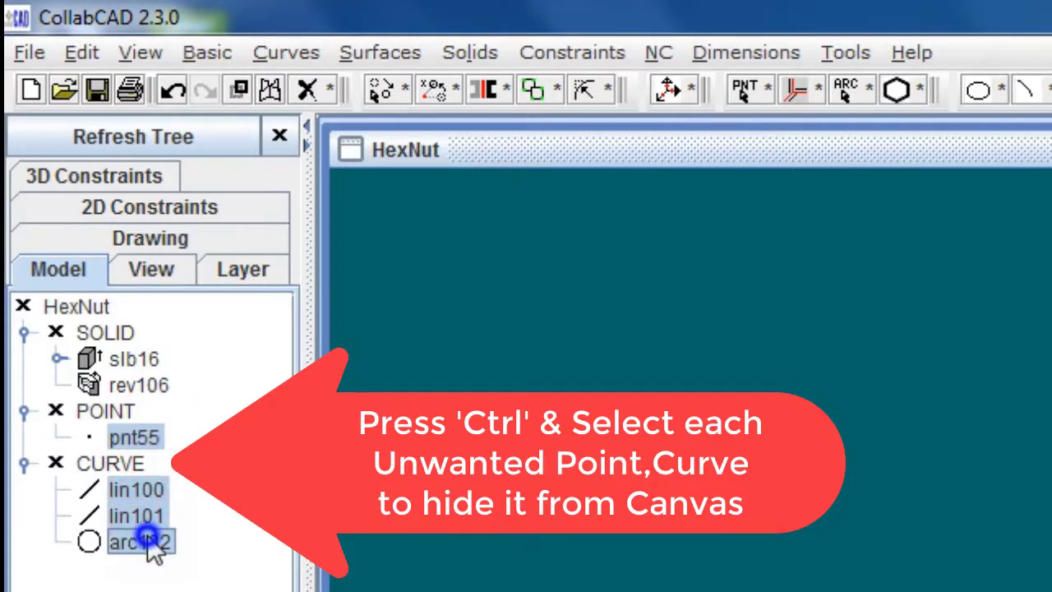
{"action": "right_click", "coordinate": [148, 542]}
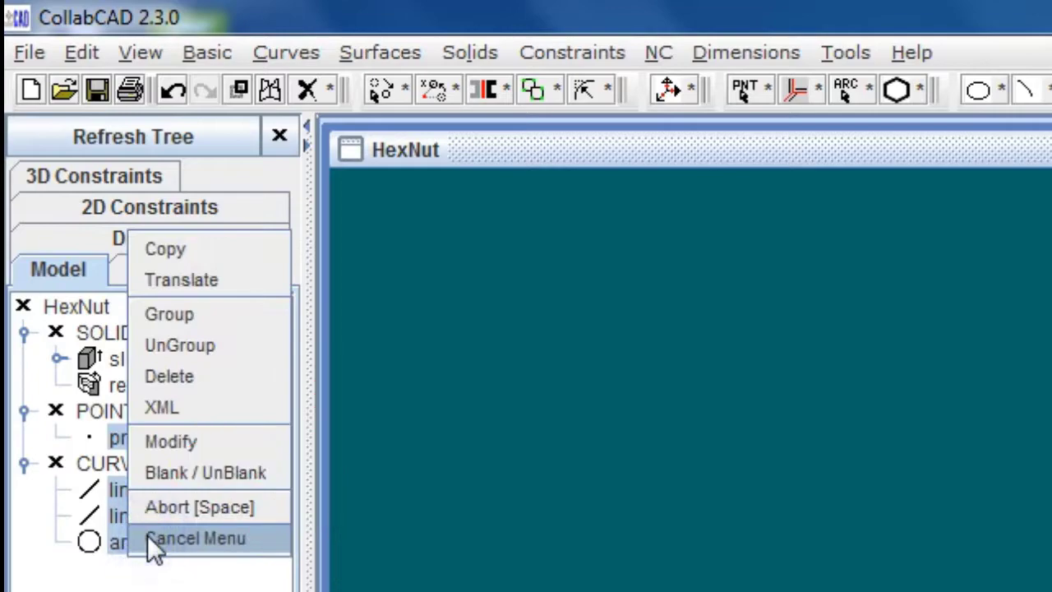
{"action": "left_click", "coordinate": [200, 474]}
{"action": "left_click", "coordinate": [671, 446]}
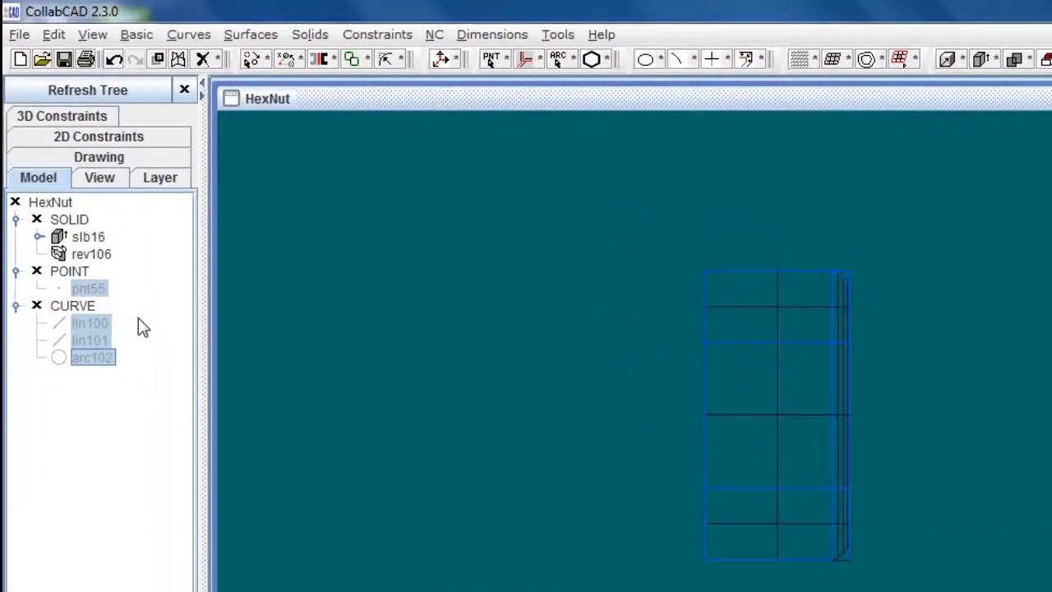
Step: Mirror a copy of rev106 across the local YZ plane, referenced at the slab's top centre
{"action": "left_click", "coordinate": [51, 37]}
{"action": "mouse_move", "coordinate": [91, 246]}
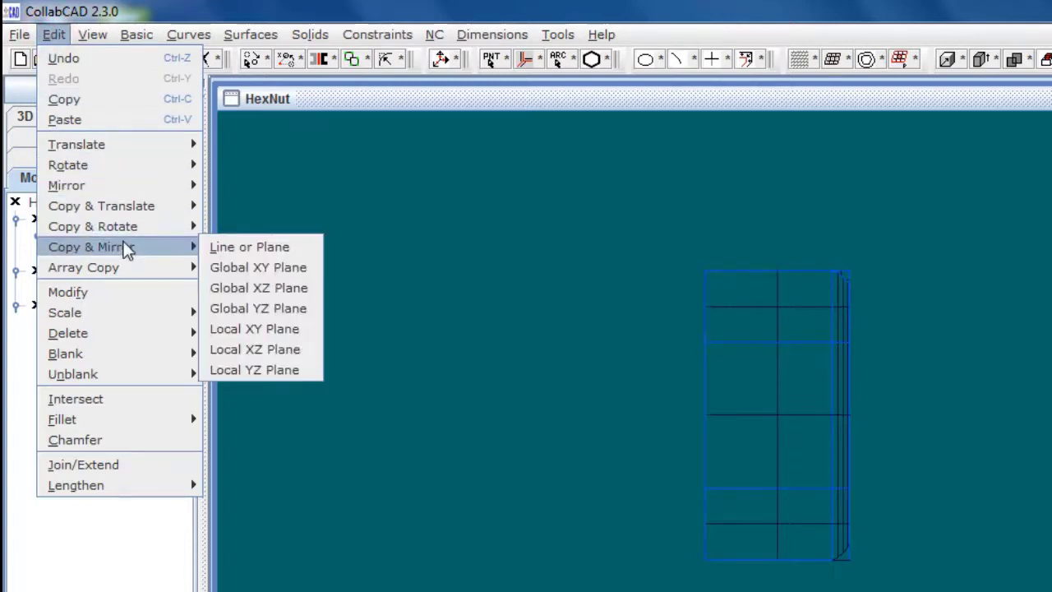
{"action": "left_click", "coordinate": [271, 370]}
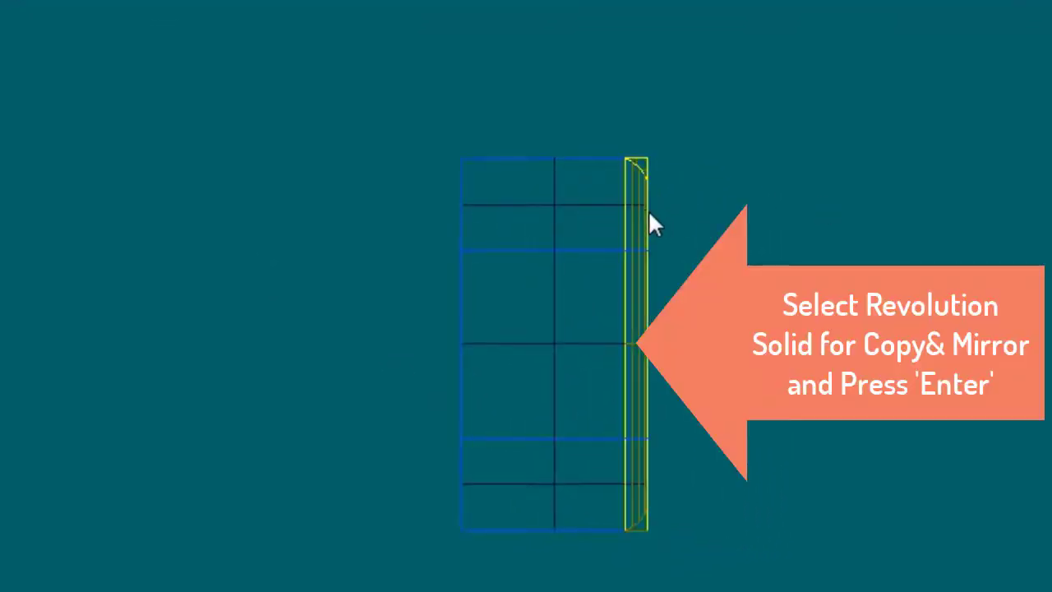
{"action": "left_click", "coordinate": [644, 212]}
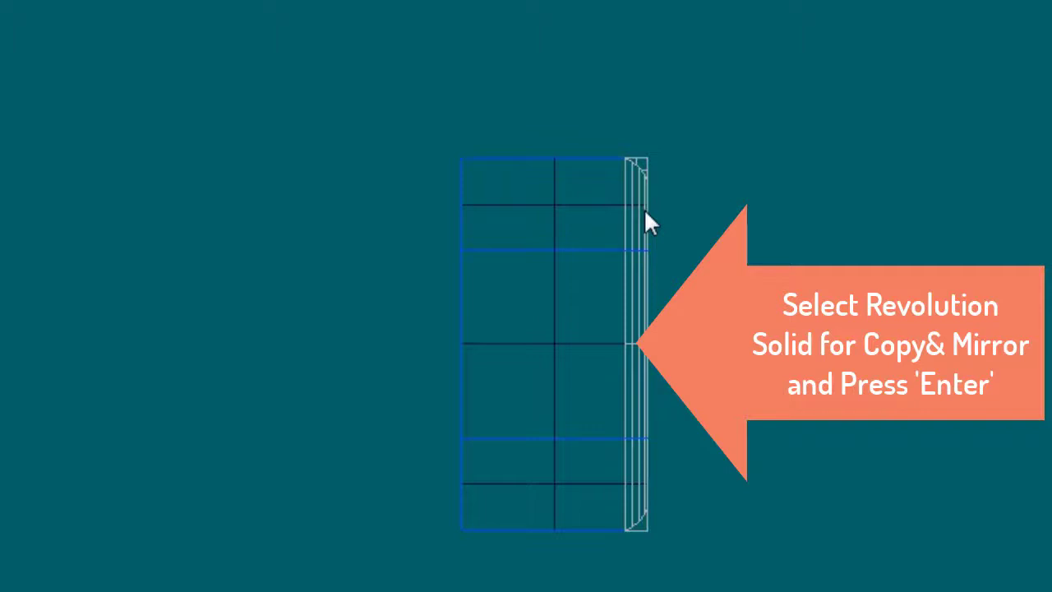
{"action": "key", "text": "Return"}
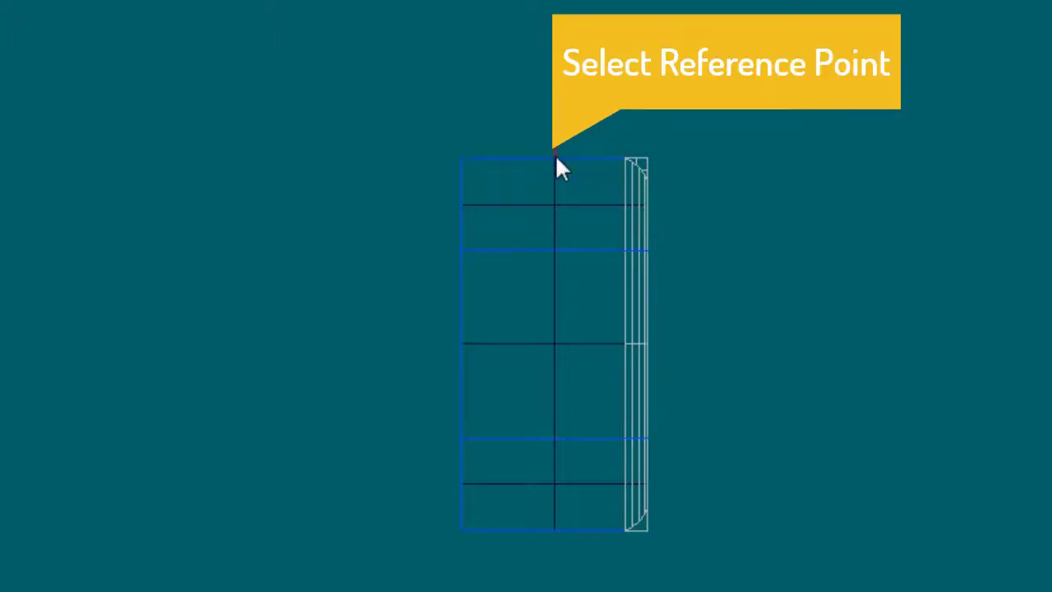
{"action": "left_click", "coordinate": [556, 161]}
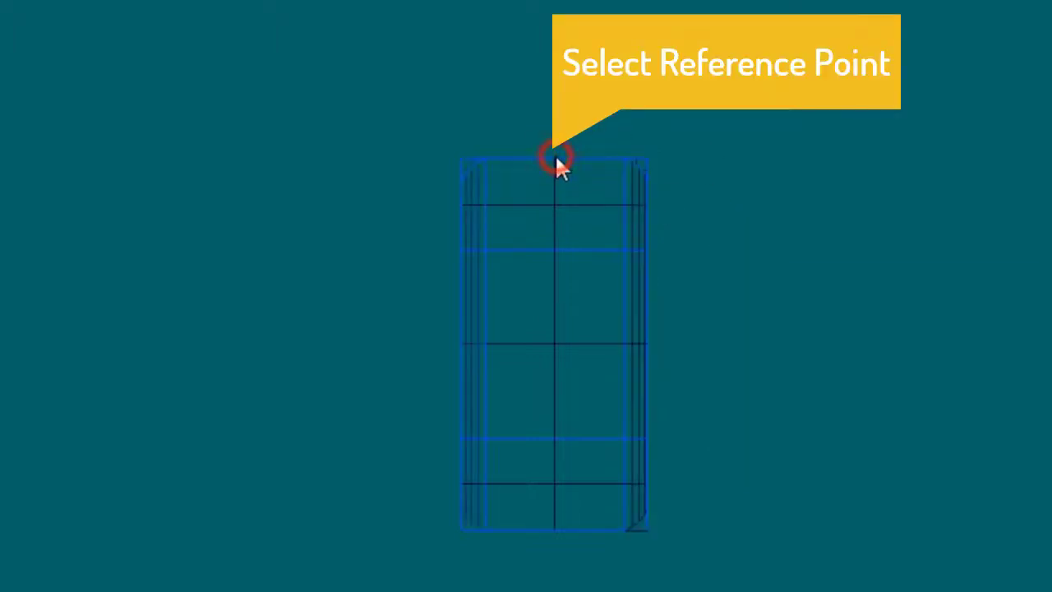
{"action": "left_click", "coordinate": [768, 221]}
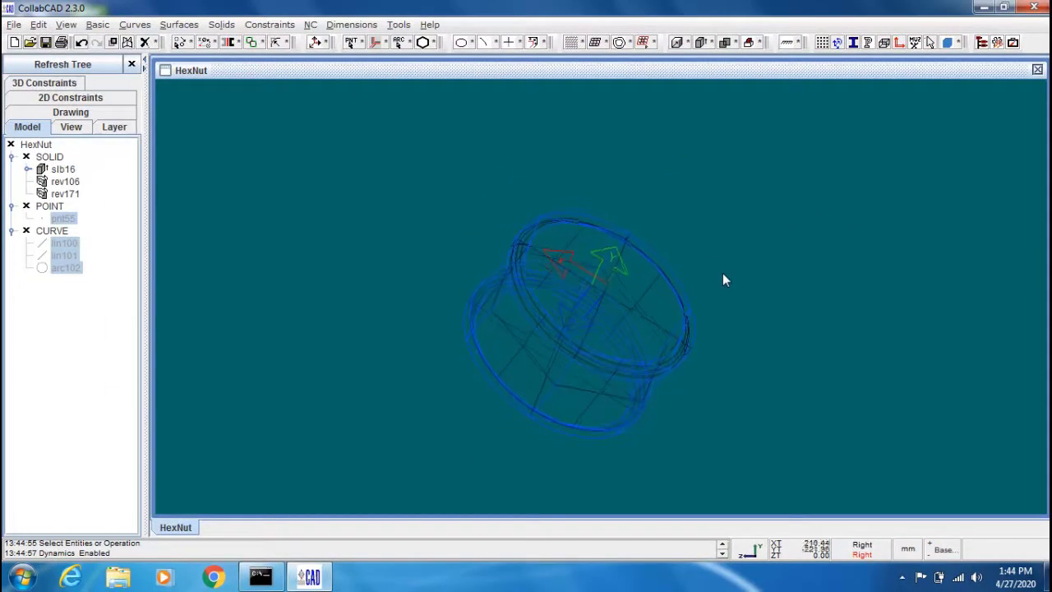
Step: Orbit the nut into a tilted view and render it shaded with Facets and Edges
{"action": "middle_click_drag", "start_coordinate": [722, 273], "coordinate": [736, 259]}
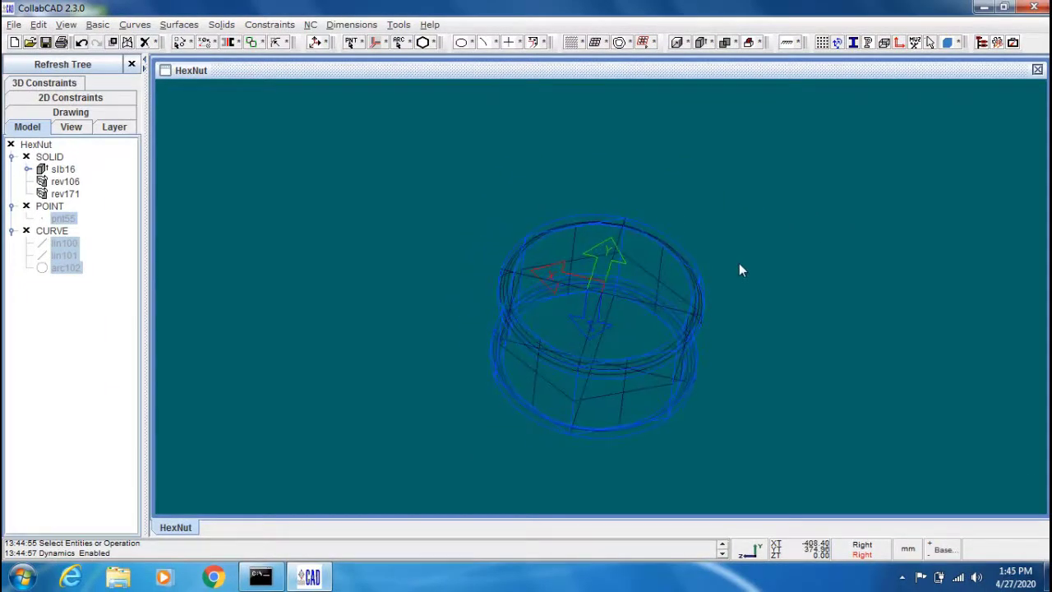
{"action": "left_click", "coordinate": [715, 260]}
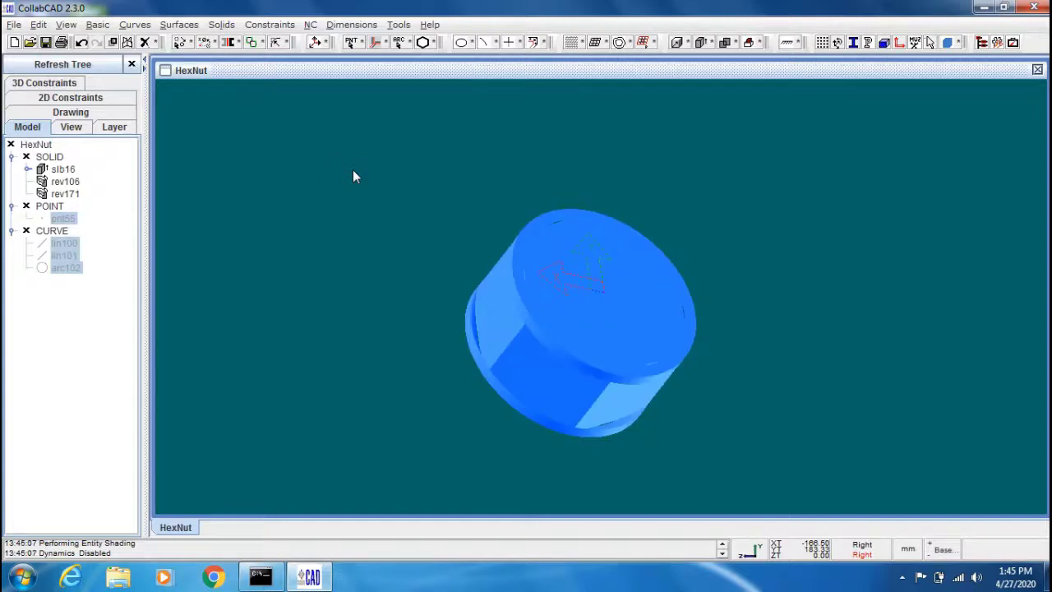
{"action": "key", "text": "s"}
{"action": "key", "text": "s"}
{"action": "mouse_move", "coordinate": [664, 189]}
{"action": "middle_mouse_down"}
{"action": "mouse_move", "coordinate": [733, 264]}
{"action": "mouse_move", "coordinate": [747, 340]}
{"action": "mouse_move", "coordinate": [742, 443]}
{"action": "middle_mouse_up"}
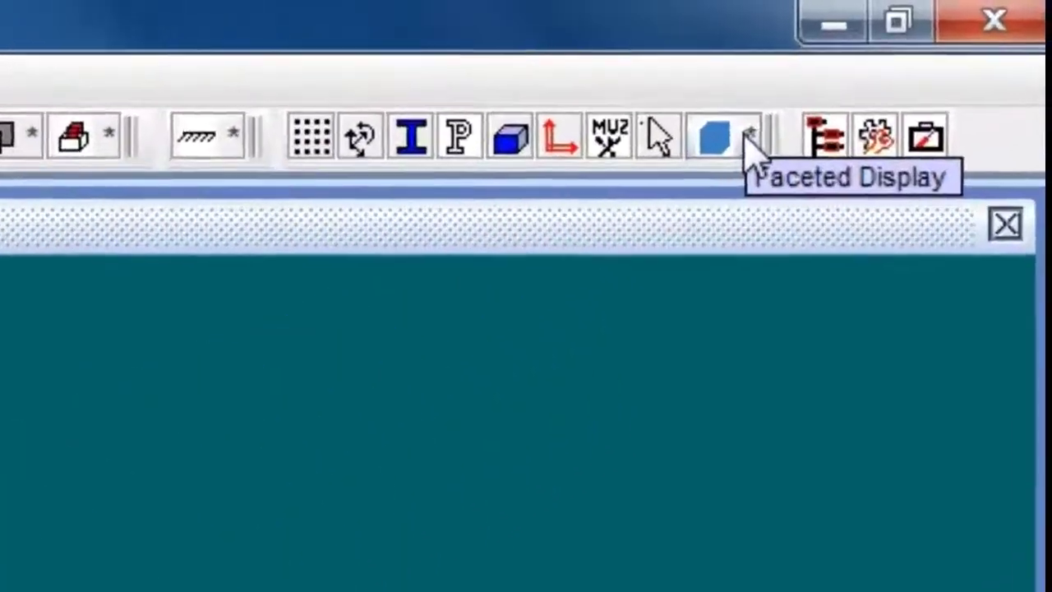
{"action": "left_click", "coordinate": [901, 69]}
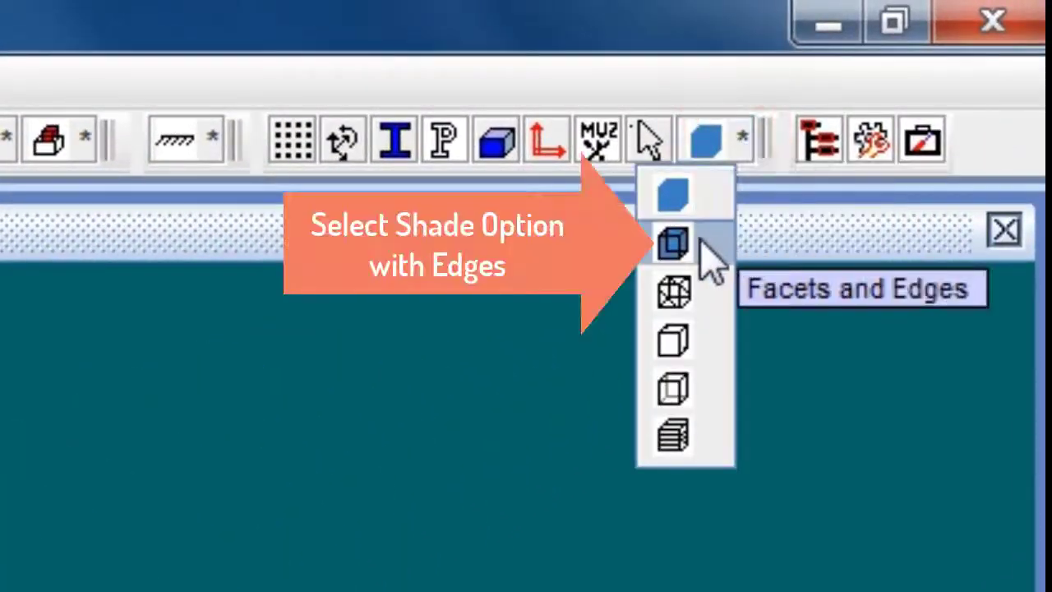
{"action": "left_click", "coordinate": [878, 116]}
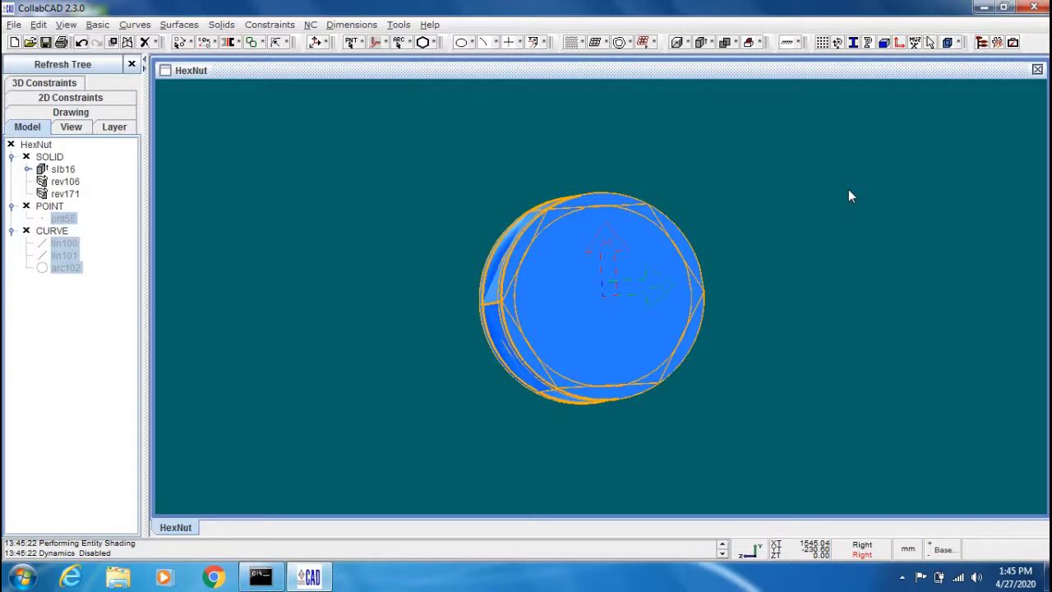
{"action": "mouse_move", "coordinate": [849, 196]}
{"action": "left_mouse_down"}
{"action": "mouse_move", "coordinate": [833, 205]}
{"action": "mouse_move", "coordinate": [868, 278]}
{"action": "mouse_move", "coordinate": [764, 262]}
{"action": "mouse_move", "coordinate": [780, 235]}
{"action": "left_mouse_up"}
Step: Boolean-subtract both revolved rings from base slab slb16, producing solid obj446
{"action": "left_click", "coordinate": [780, 229]}
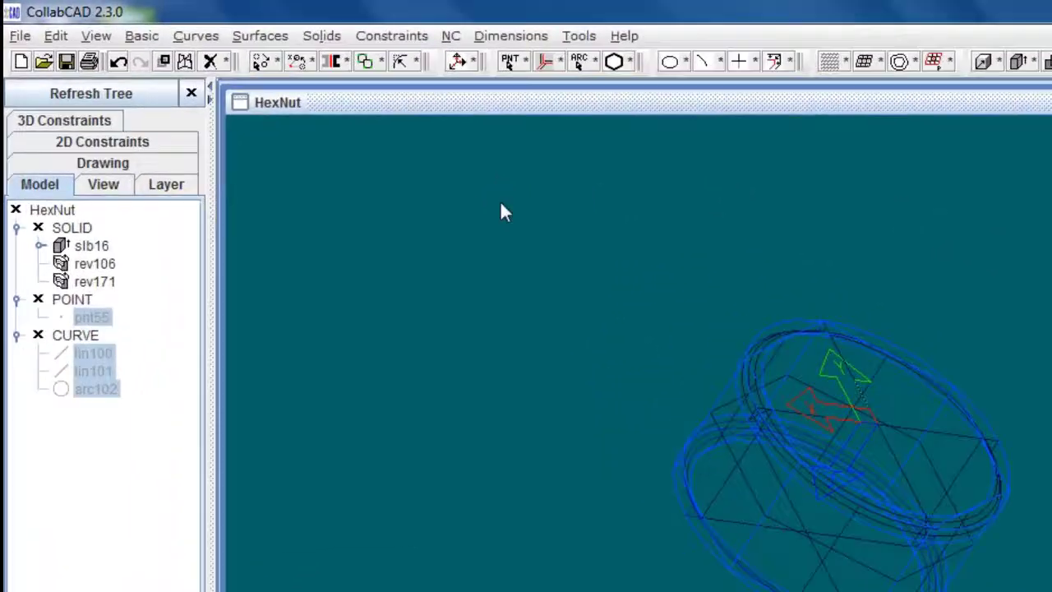
{"action": "left_click", "coordinate": [380, 45]}
{"action": "mouse_move", "coordinate": [397, 360]}
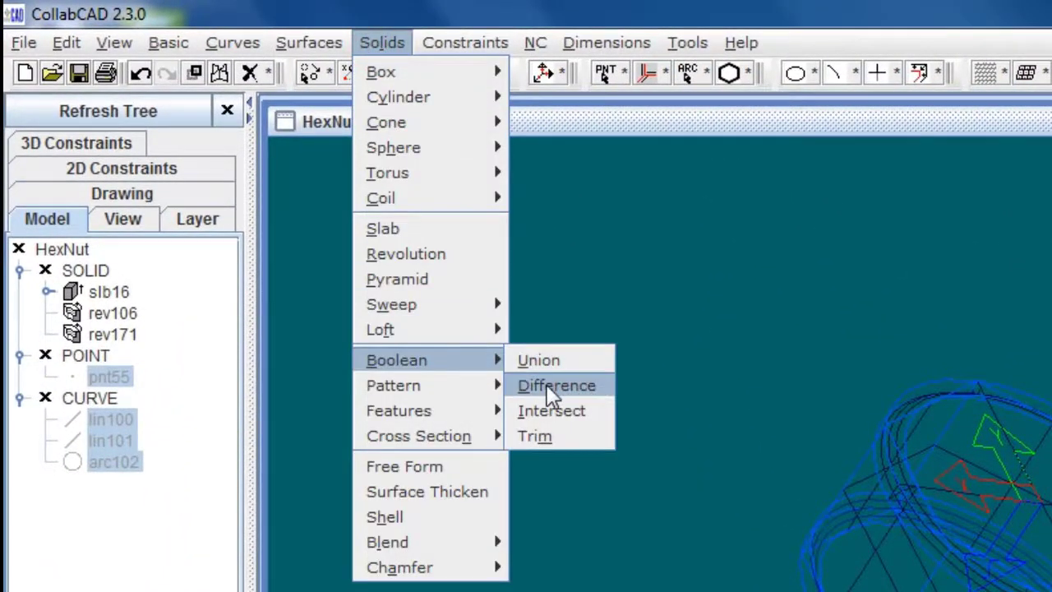
{"action": "left_click", "coordinate": [566, 395]}
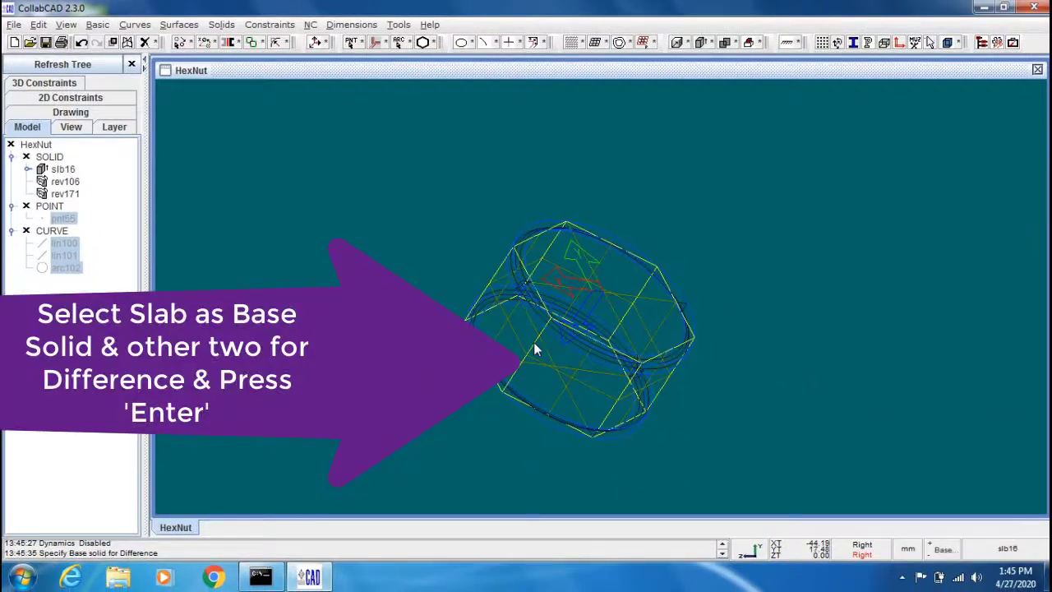
{"action": "left_click", "coordinate": [534, 349]}
{"action": "left_click", "coordinate": [524, 297]}
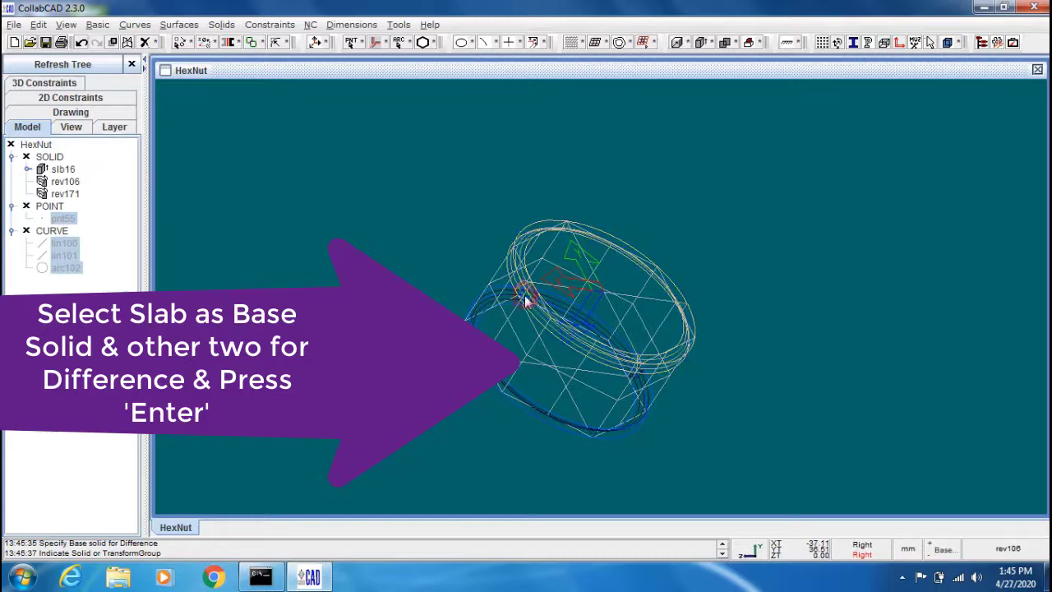
{"action": "left_click", "coordinate": [524, 298]}
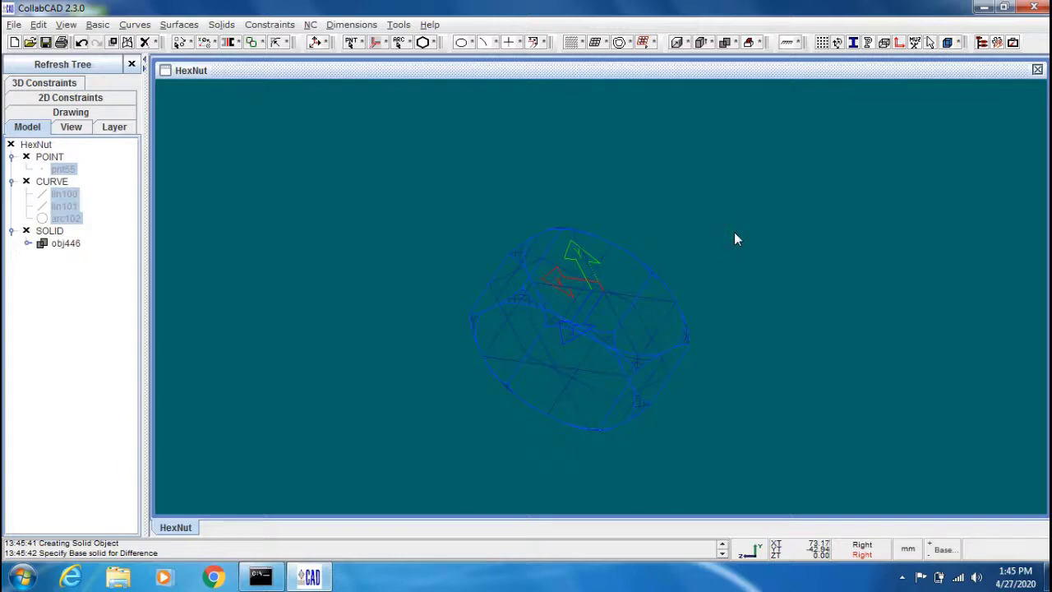
Step: Start a Hole feature on the nut's front face, opening Hole Feature Creation
{"action": "mouse_move", "coordinate": [734, 232]}
{"action": "left_mouse_down"}
{"action": "mouse_move", "coordinate": [762, 282]}
{"action": "mouse_move", "coordinate": [767, 324]}
{"action": "mouse_move", "coordinate": [756, 339]}
{"action": "mouse_move", "coordinate": [698, 341]}
{"action": "mouse_move", "coordinate": [716, 272]}
{"action": "mouse_move", "coordinate": [782, 270]}
{"action": "mouse_move", "coordinate": [805, 340]}
{"action": "mouse_move", "coordinate": [775, 333]}
{"action": "mouse_move", "coordinate": [773, 323]}
{"action": "left_mouse_up"}
{"action": "left_click", "coordinate": [795, 291]}
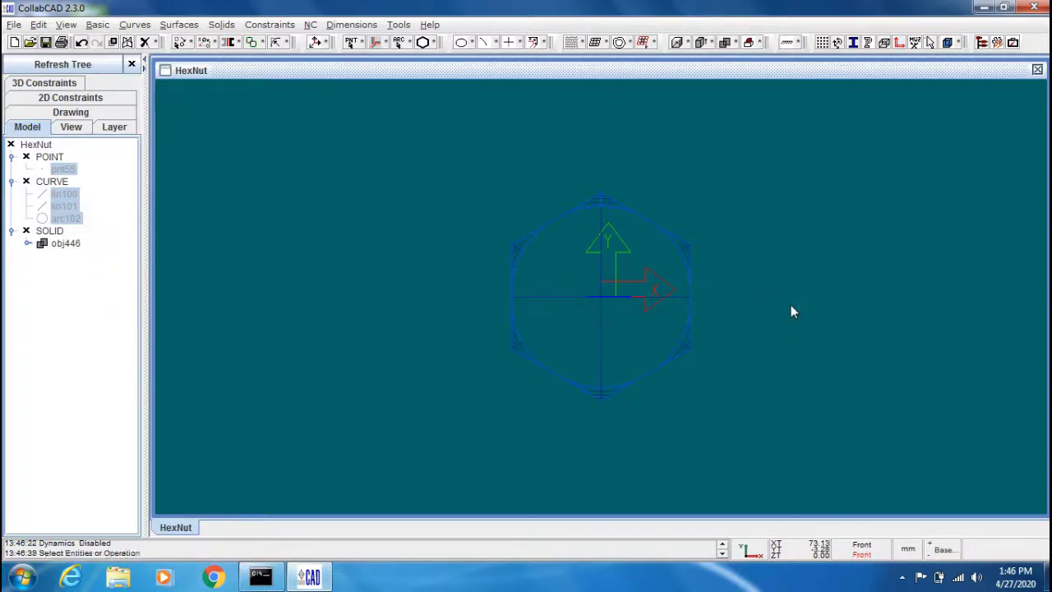
{"action": "left_click", "coordinate": [791, 306]}
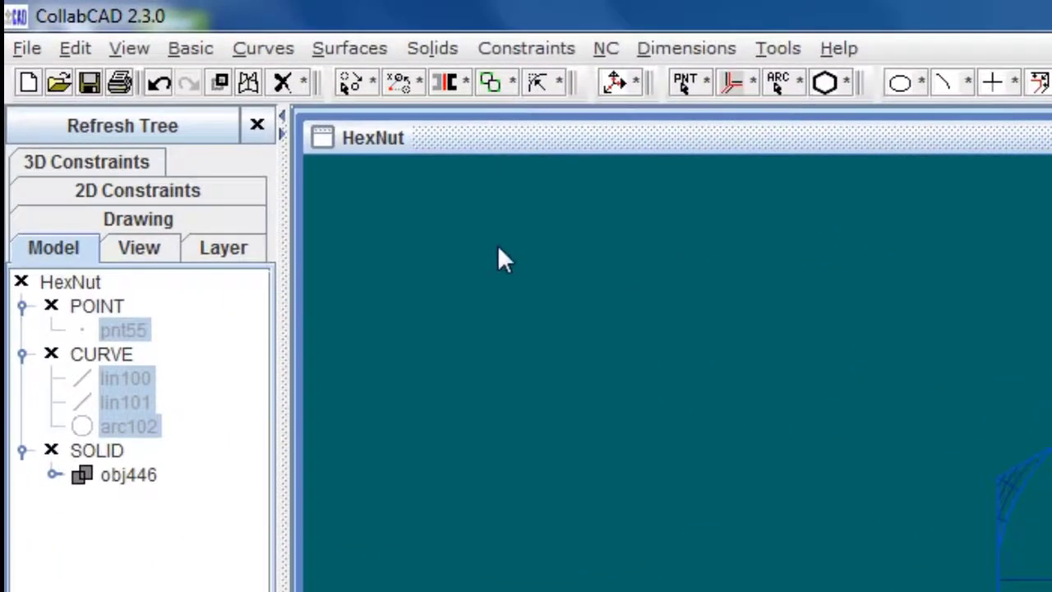
{"action": "left_click", "coordinate": [431, 50]}
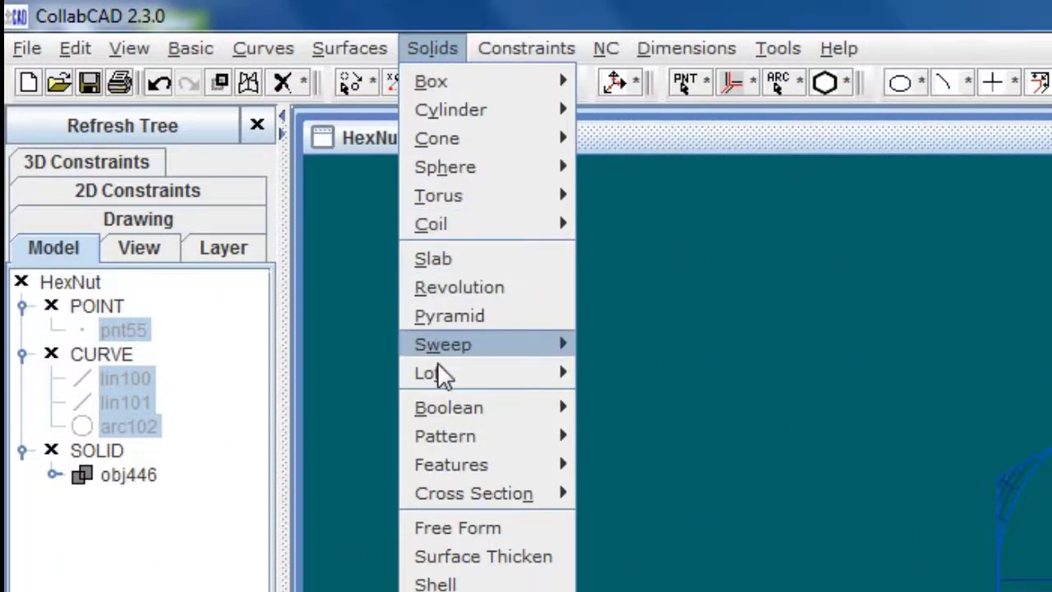
{"action": "mouse_move", "coordinate": [451, 464]}
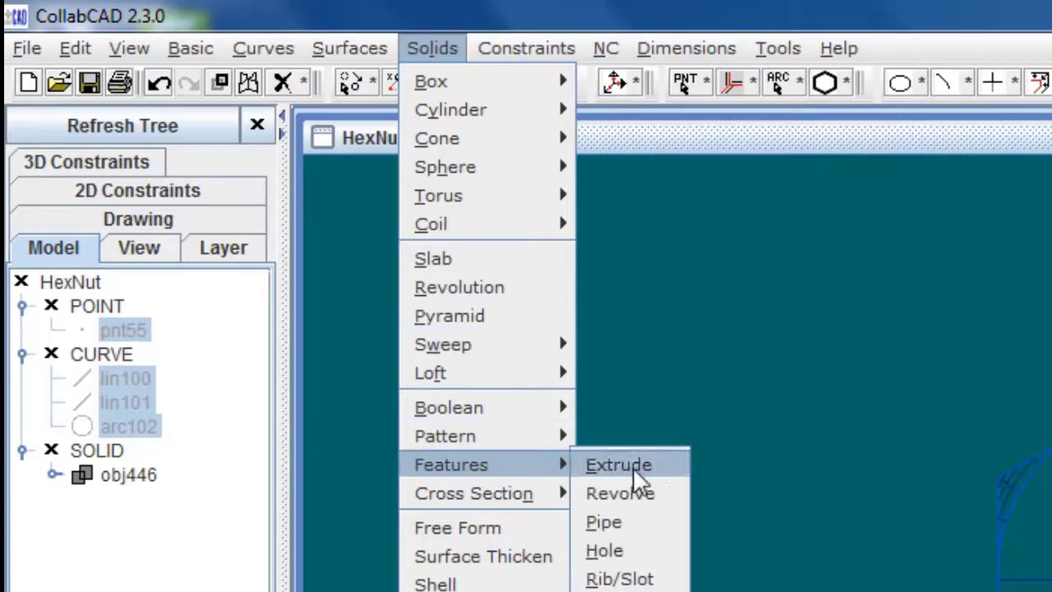
{"action": "left_click", "coordinate": [628, 551]}
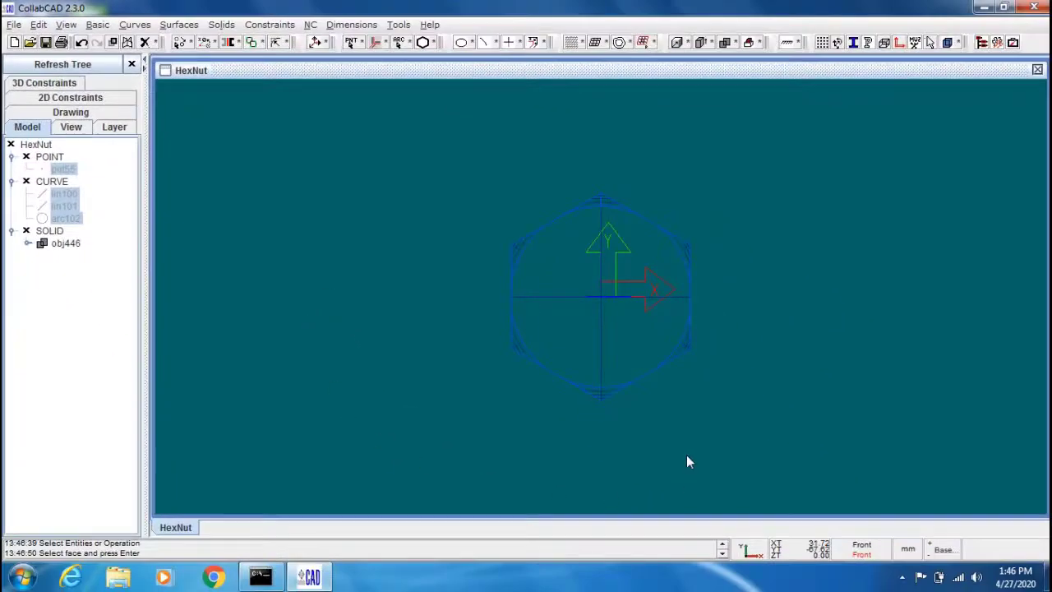
{"action": "left_click", "coordinate": [601, 301]}
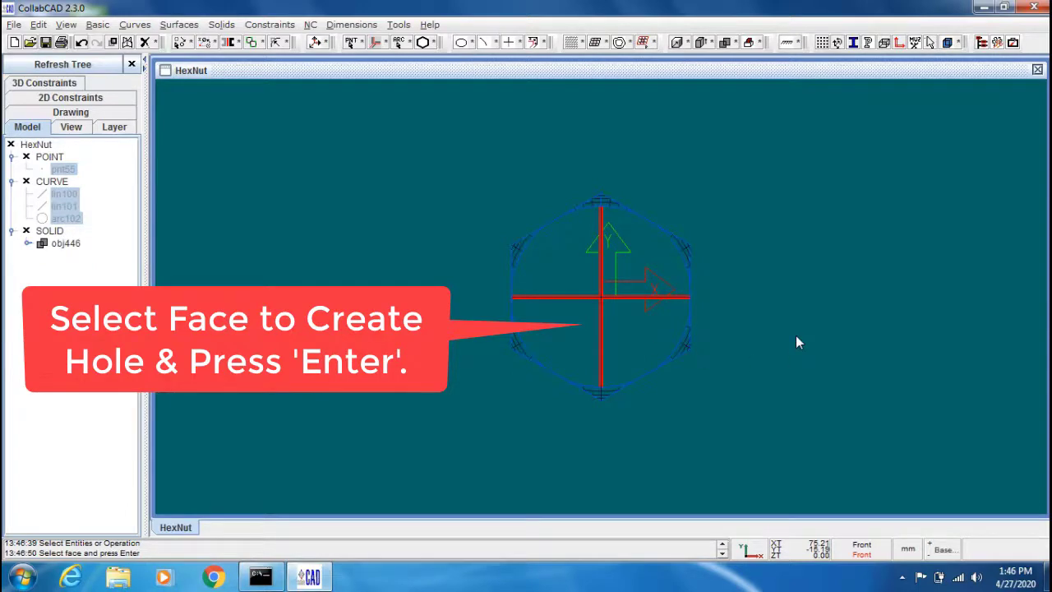
{"action": "key", "text": "Return"}
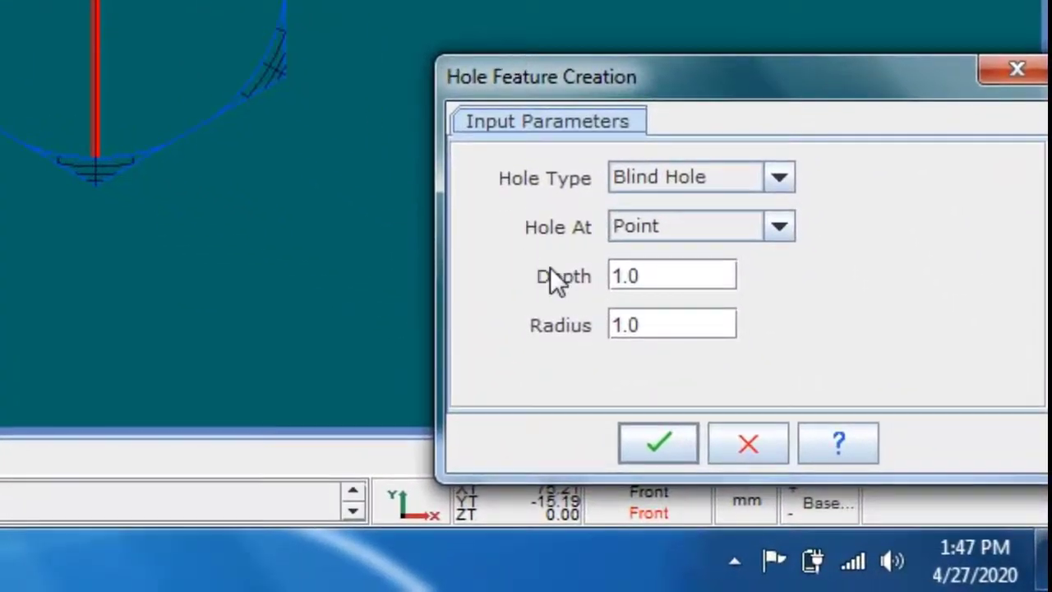
Step: Cut a Through All hole of radius 25 at the face centre, creating holefea715
{"action": "left_click", "coordinate": [787, 182]}
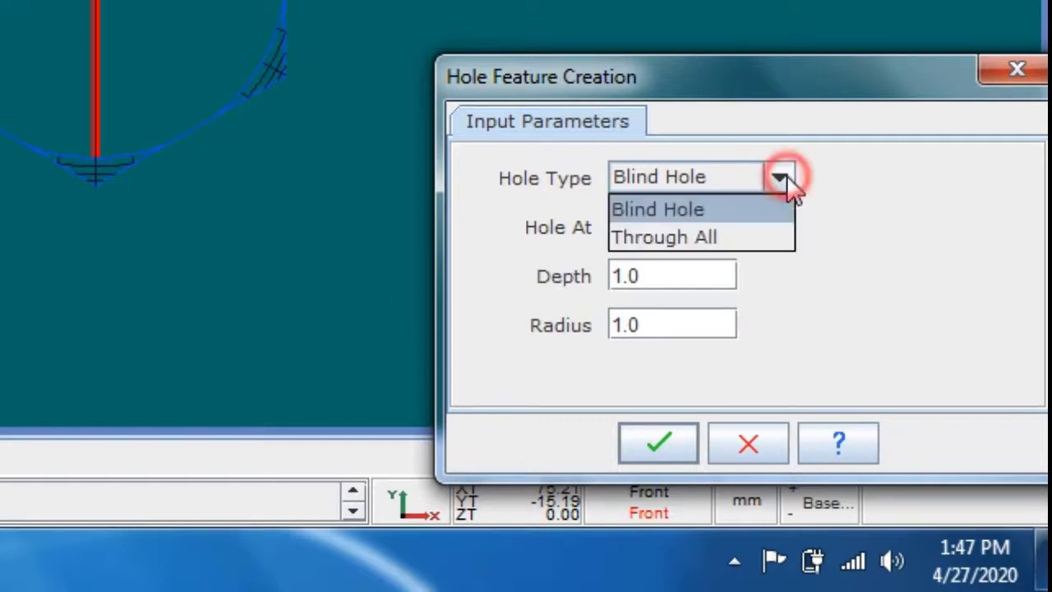
{"action": "left_click", "coordinate": [723, 240]}
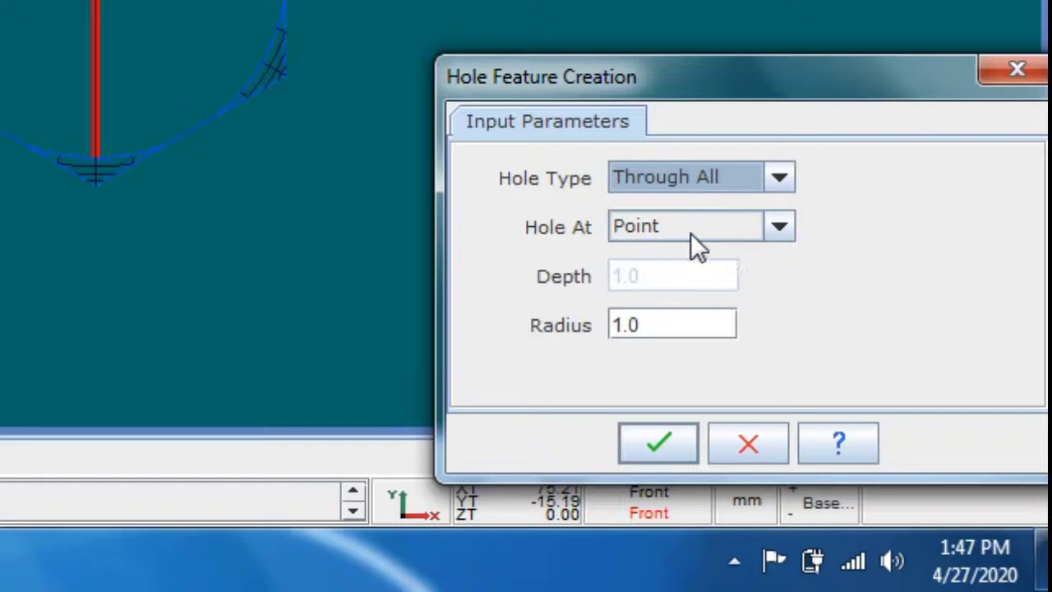
{"action": "double_click", "coordinate": [667, 327]}
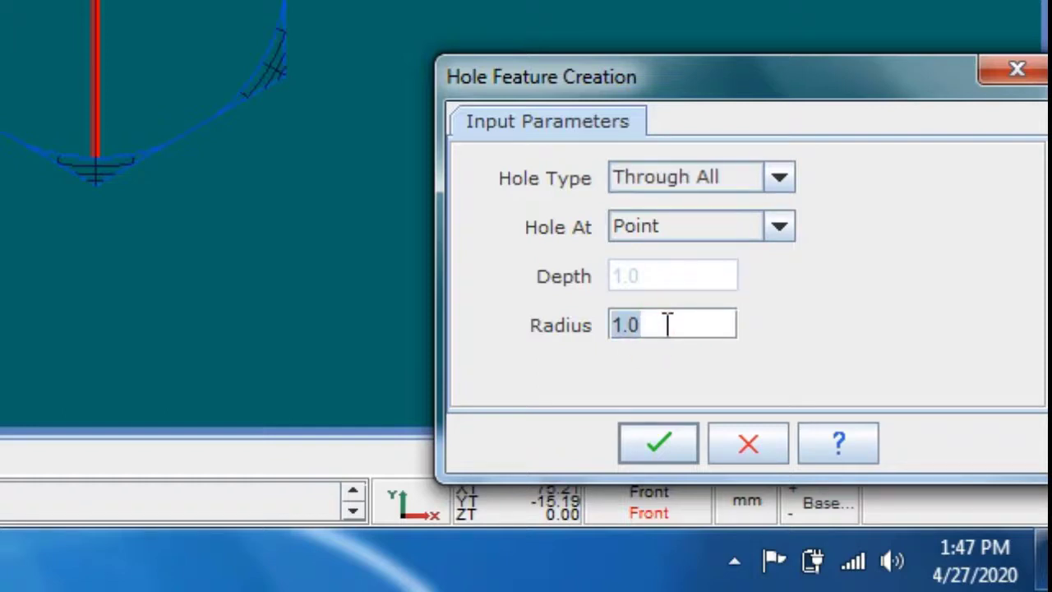
{"action": "type", "text": "25"}
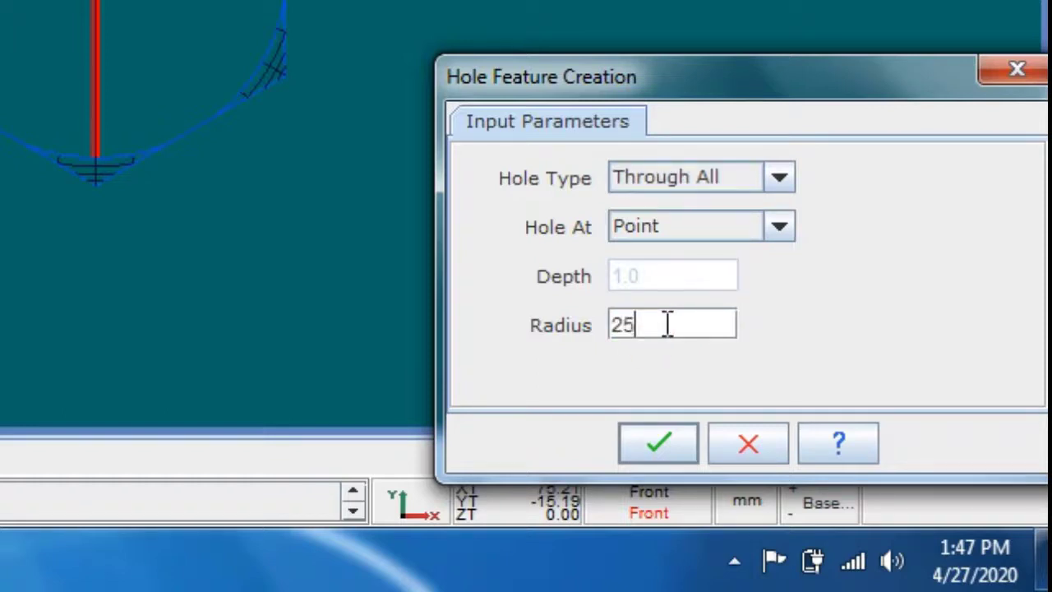
{"action": "left_click", "coordinate": [646, 448]}
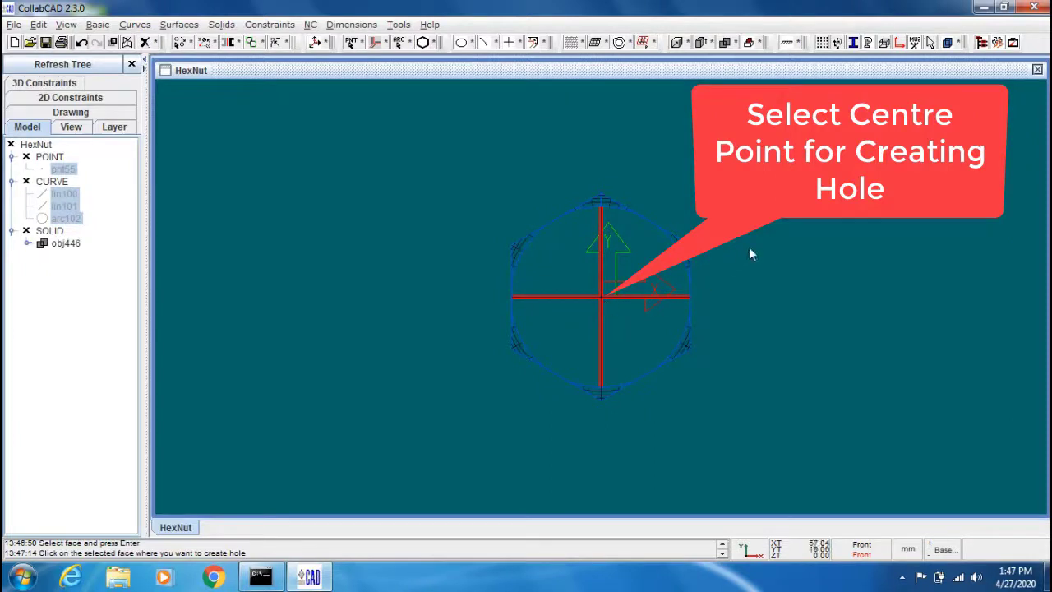
{"action": "left_click", "coordinate": [601, 301]}
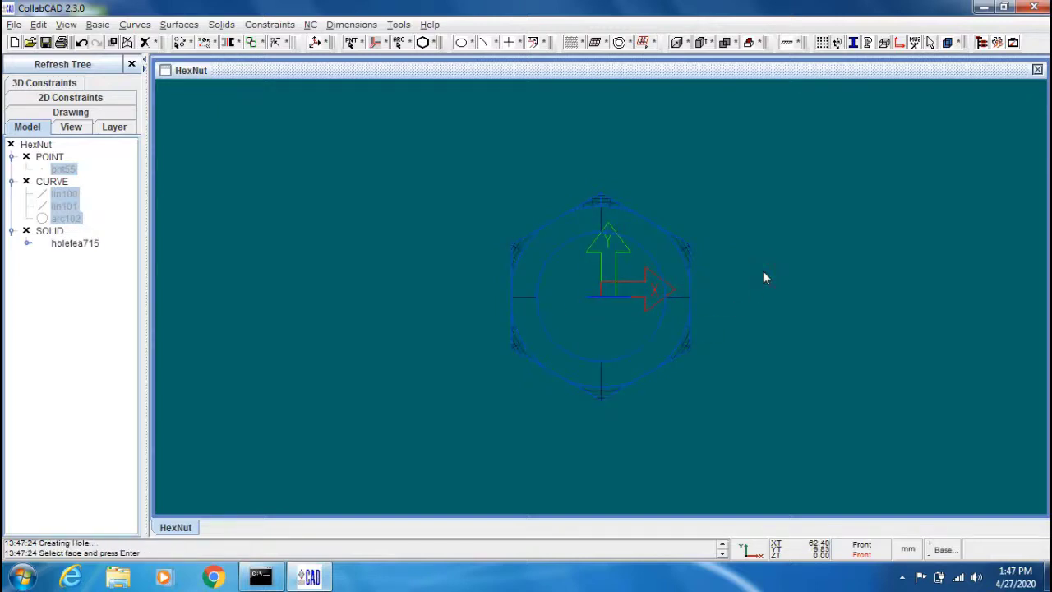
Step: End the hole command and tilt the nut to inspect the through hole in 3D
{"action": "key", "text": "Escape"}
{"action": "mouse_move", "coordinate": [763, 278]}
{"action": "middle_mouse_down"}
{"action": "mouse_move", "coordinate": [758, 303]}
{"action": "mouse_move", "coordinate": [778, 280]}
{"action": "middle_mouse_up"}
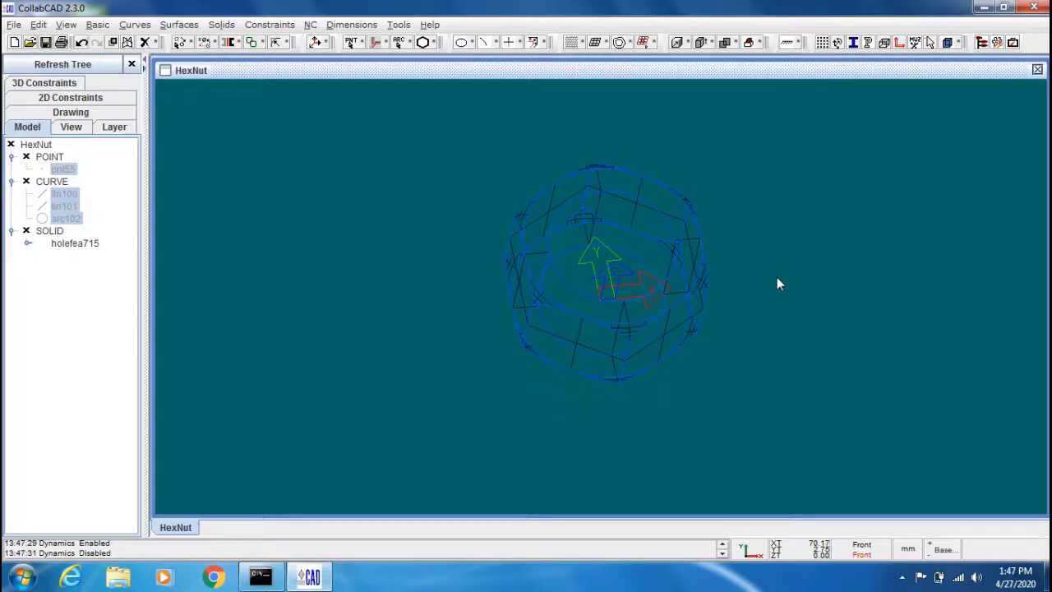
{"action": "mouse_move", "coordinate": [775, 277]}
{"action": "middle_mouse_down"}
{"action": "mouse_move", "coordinate": [808, 336]}
{"action": "mouse_move", "coordinate": [819, 392]}
{"action": "mouse_move", "coordinate": [808, 420]}
{"action": "mouse_move", "coordinate": [757, 417]}
{"action": "mouse_move", "coordinate": [749, 381]}
{"action": "mouse_move", "coordinate": [796, 345]}
{"action": "mouse_move", "coordinate": [784, 354]}
{"action": "mouse_move", "coordinate": [801, 404]}
{"action": "mouse_move", "coordinate": [754, 395]}
{"action": "mouse_move", "coordinate": [747, 305]}
{"action": "mouse_move", "coordinate": [811, 220]}
{"action": "mouse_move", "coordinate": [862, 258]}
{"action": "mouse_move", "coordinate": [873, 297]}
{"action": "mouse_move", "coordinate": [800, 299]}
{"action": "mouse_move", "coordinate": [798, 315]}
{"action": "mouse_move", "coordinate": [838, 327]}
{"action": "mouse_move", "coordinate": [815, 336]}
{"action": "mouse_move", "coordinate": [796, 306]}
{"action": "mouse_move", "coordinate": [767, 314]}
{"action": "mouse_move", "coordinate": [775, 308]}
{"action": "middle_mouse_up"}
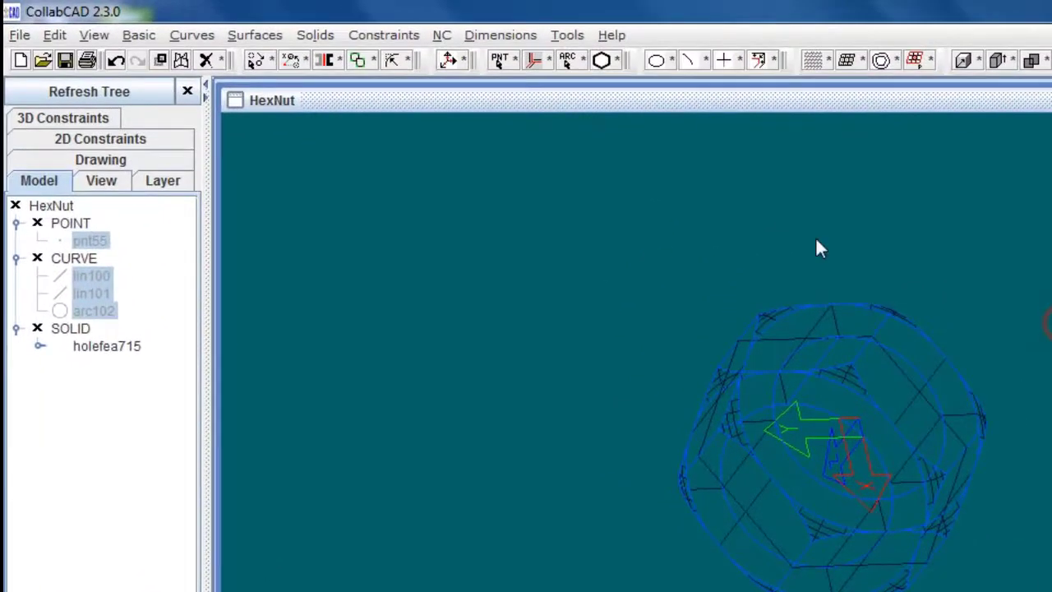
Step: Apply an equal-distance chamfer of 3 to both circular hole edges, creating chamfer1000
{"action": "left_click", "coordinate": [317, 35]}
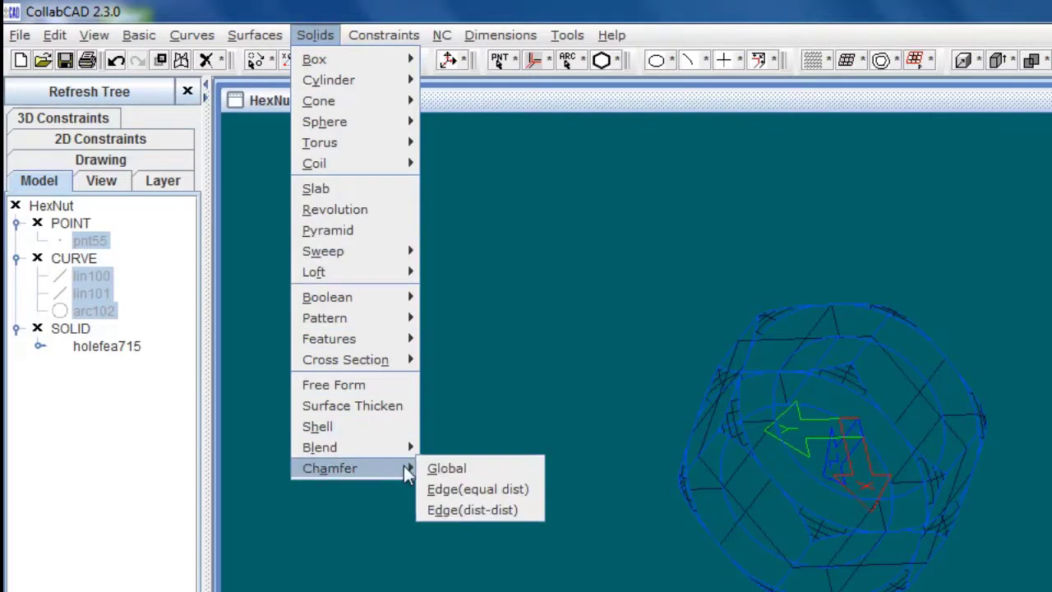
{"action": "mouse_move", "coordinate": [330, 468]}
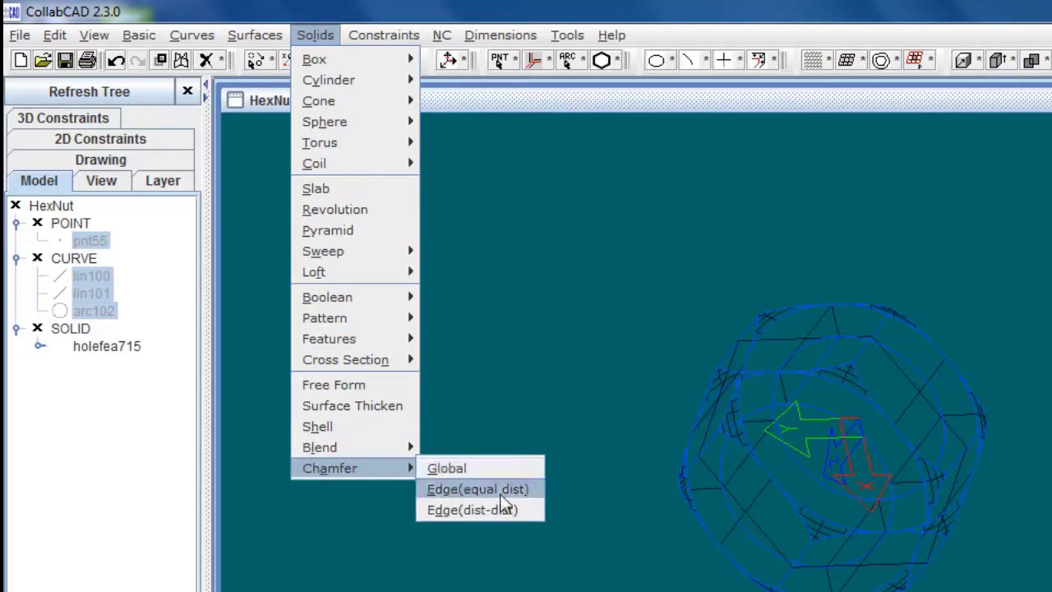
{"action": "left_click", "coordinate": [460, 491]}
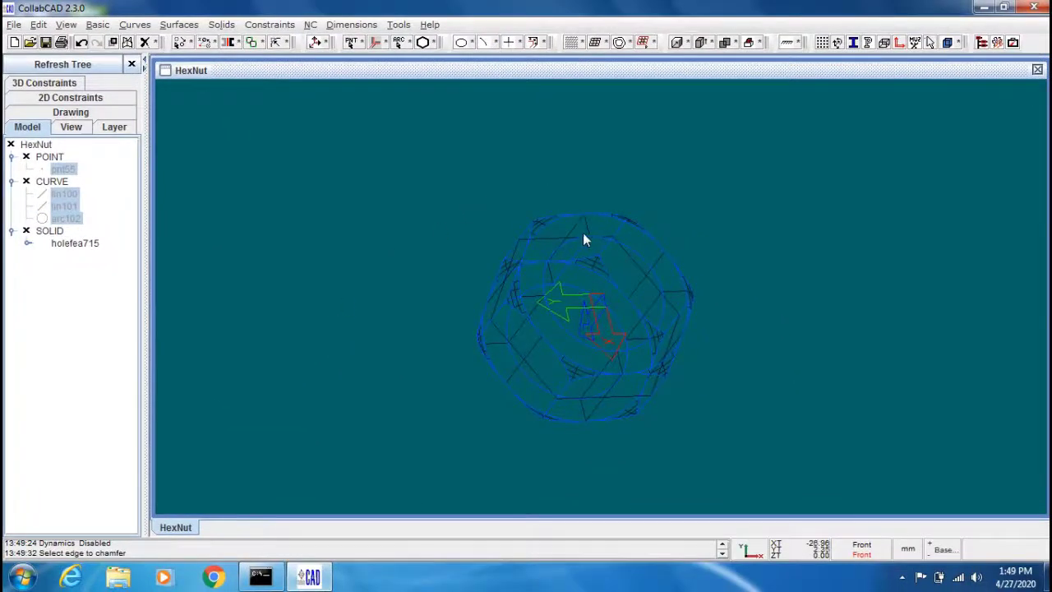
{"action": "left_click", "coordinate": [582, 240]}
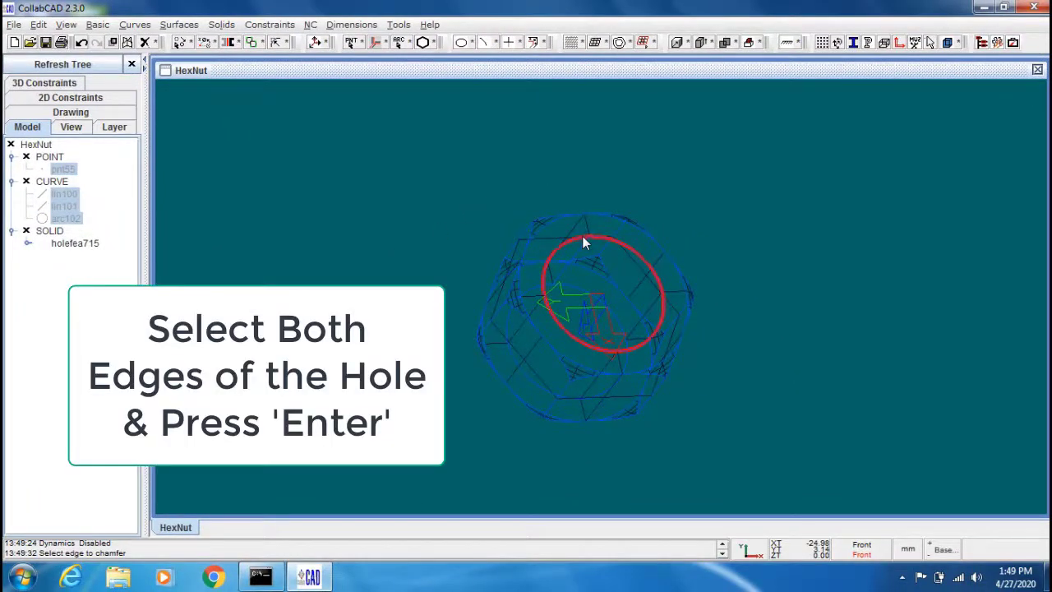
{"action": "left_click", "coordinate": [577, 292]}
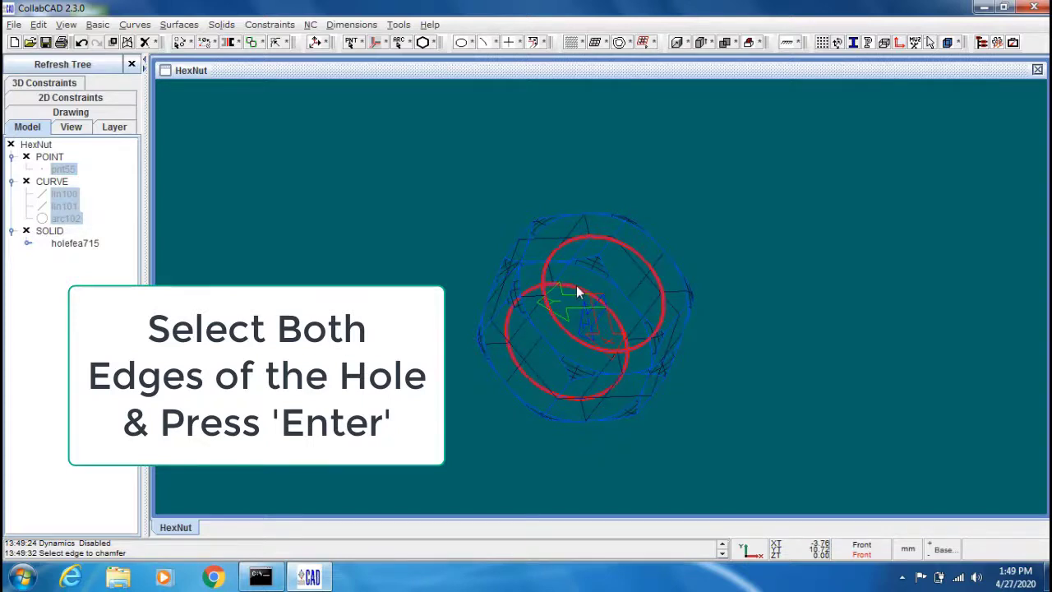
{"action": "right_click", "coordinate": [812, 263]}
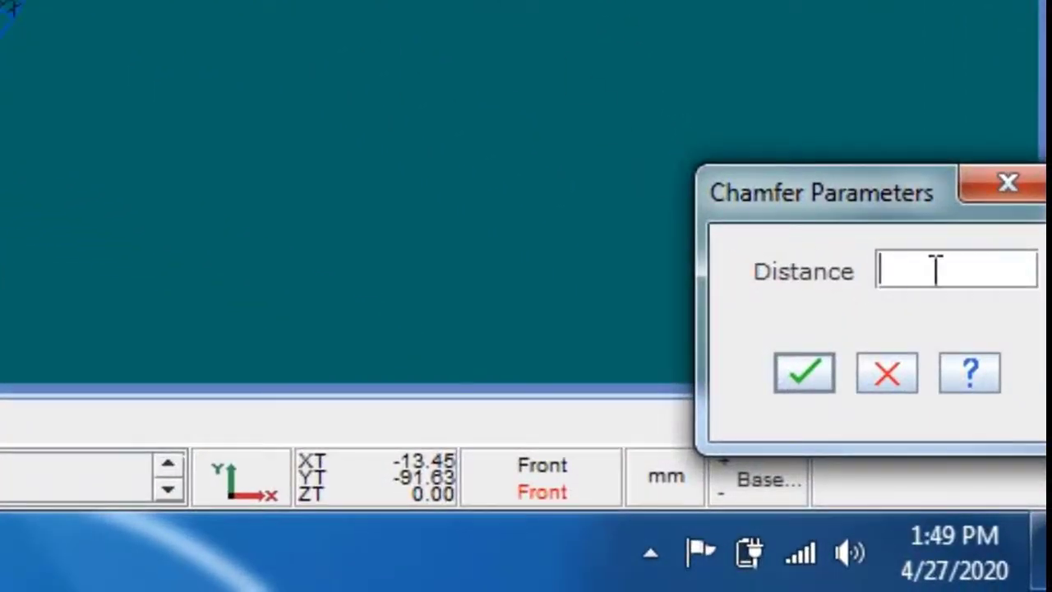
{"action": "type", "text": "3"}
{"action": "left_click", "coordinate": [806, 378]}
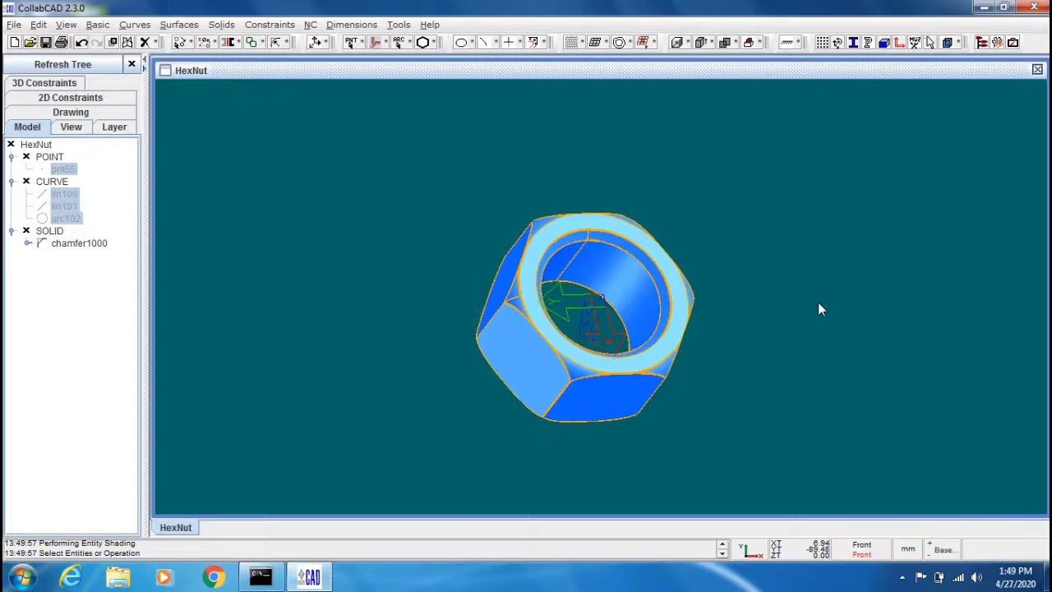
Step: Rotate the chamfered nut to view it from below, pausing and resuming interactive rotation
{"action": "mouse_move", "coordinate": [818, 309]}
{"action": "middle_mouse_down"}
{"action": "mouse_move", "coordinate": [874, 400]}
{"action": "mouse_move", "coordinate": [869, 425]}
{"action": "mouse_move", "coordinate": [833, 411]}
{"action": "mouse_move", "coordinate": [879, 378]}
{"action": "mouse_move", "coordinate": [869, 283]}
{"action": "mouse_move", "coordinate": [883, 281]}
{"action": "mouse_move", "coordinate": [819, 268]}
{"action": "middle_mouse_up"}
{"action": "middle_click", "coordinate": [819, 268]}
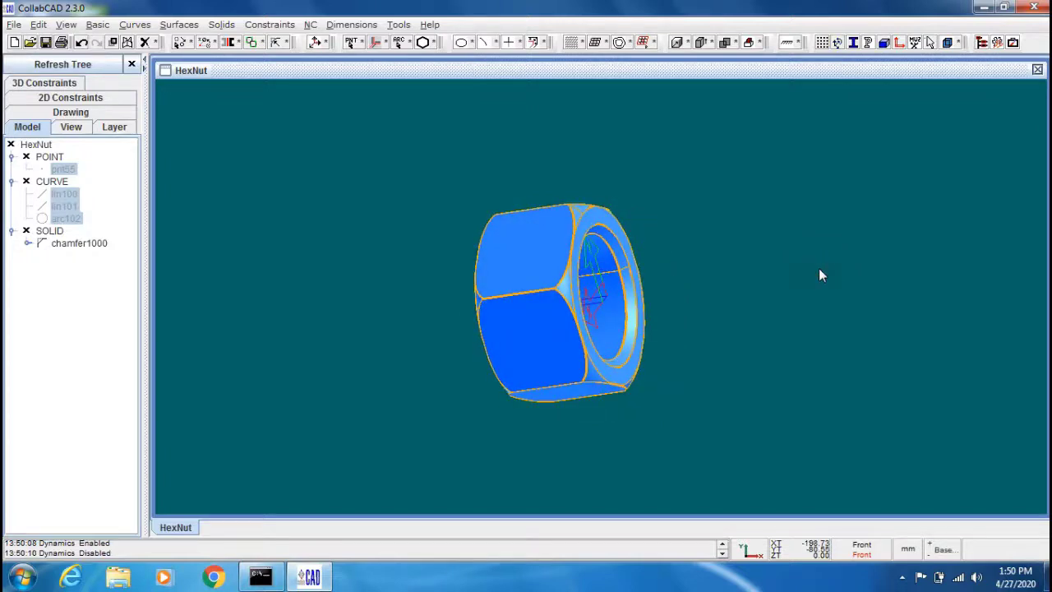
{"action": "middle_click", "coordinate": [799, 284]}
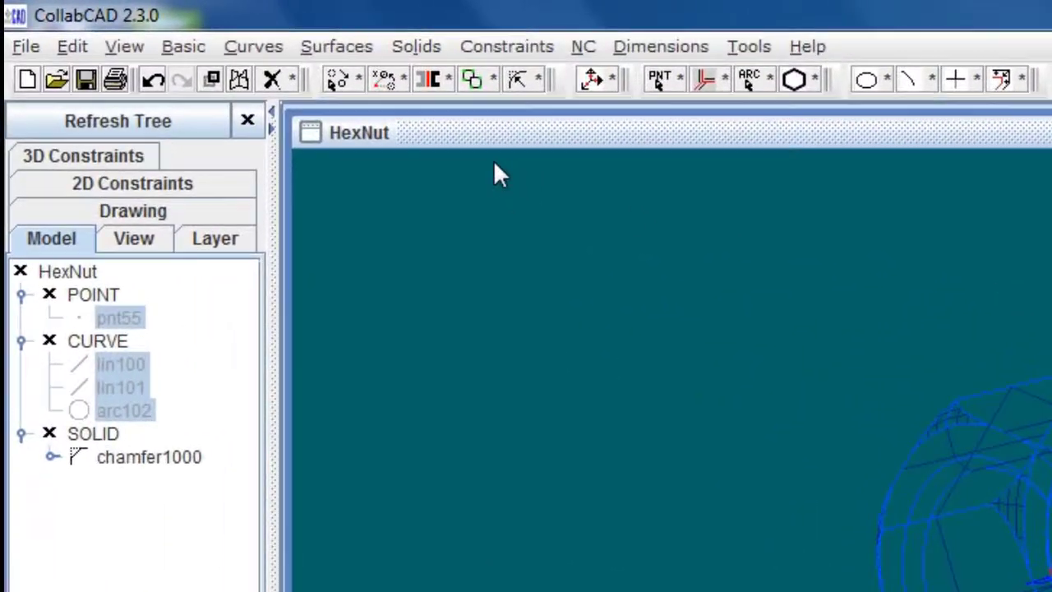
Step: Start a cylindrical coil from Z 5 to Z 37 with coil radius 25.5
{"action": "left_click", "coordinate": [414, 49]}
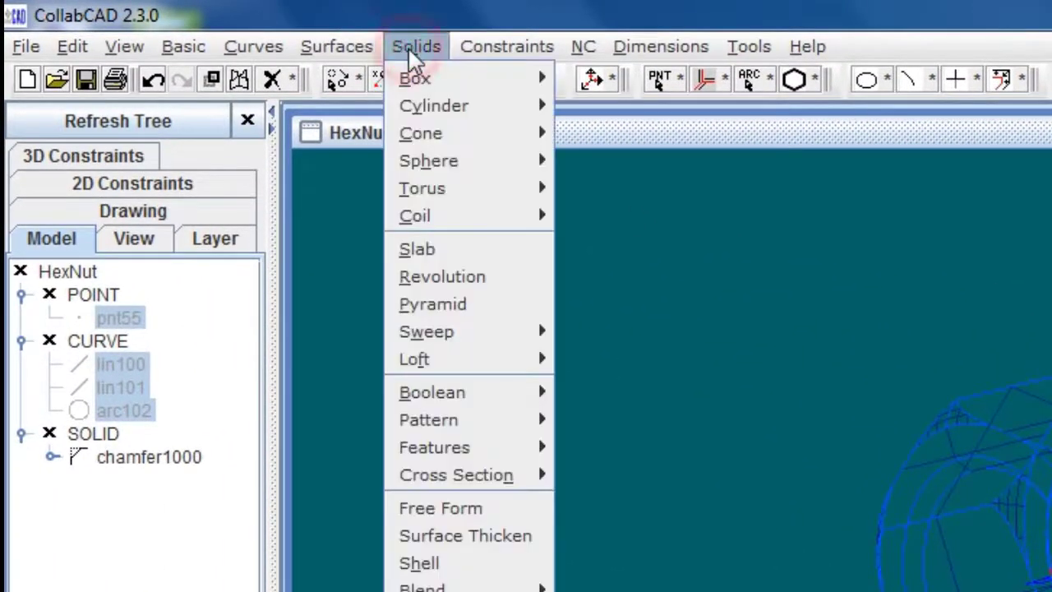
{"action": "mouse_move", "coordinate": [415, 216]}
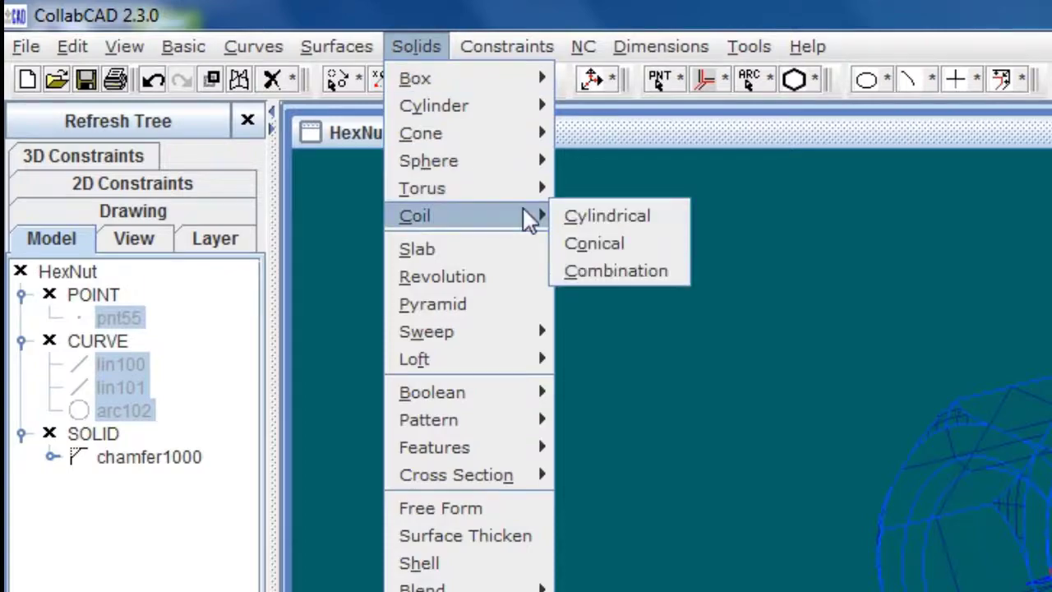
{"action": "left_click", "coordinate": [622, 230]}
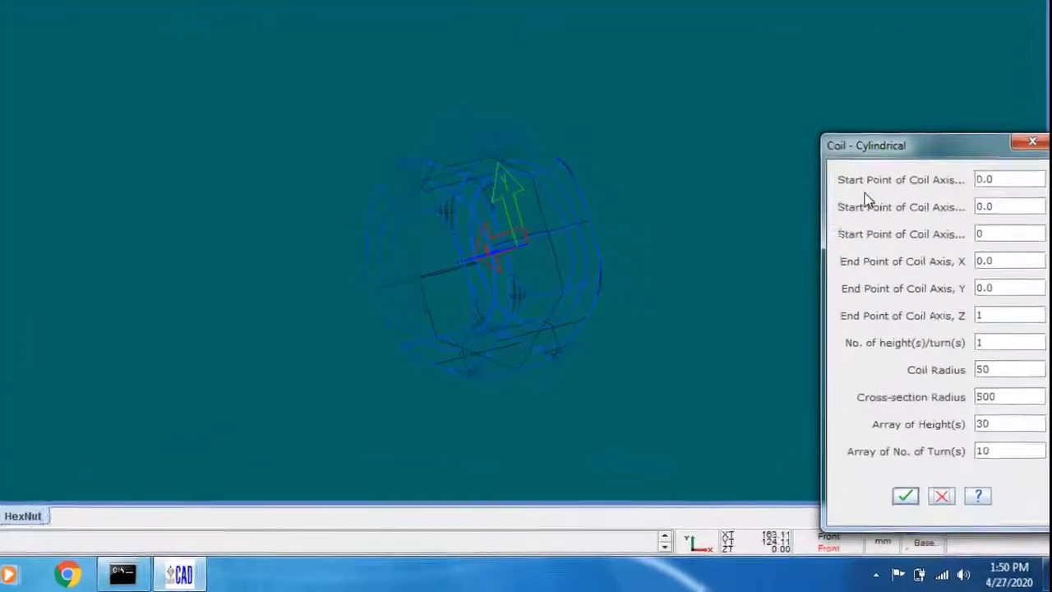
{"action": "double_click", "coordinate": [1003, 230]}
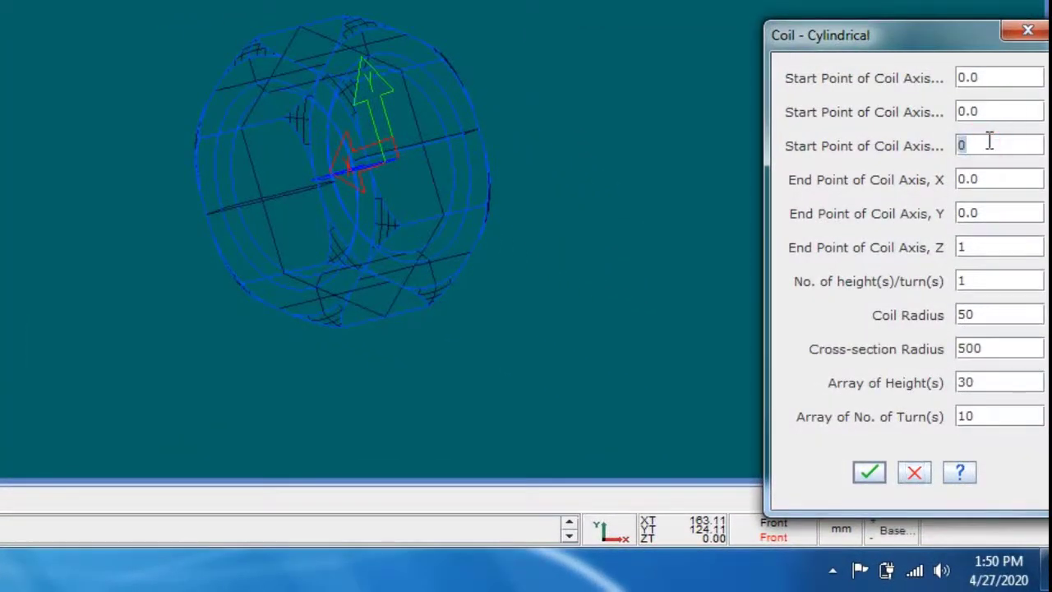
{"action": "type", "text": "5"}
{"action": "double_click", "coordinate": [993, 246]}
{"action": "type", "text": "37"}
{"action": "double_click", "coordinate": [988, 314]}
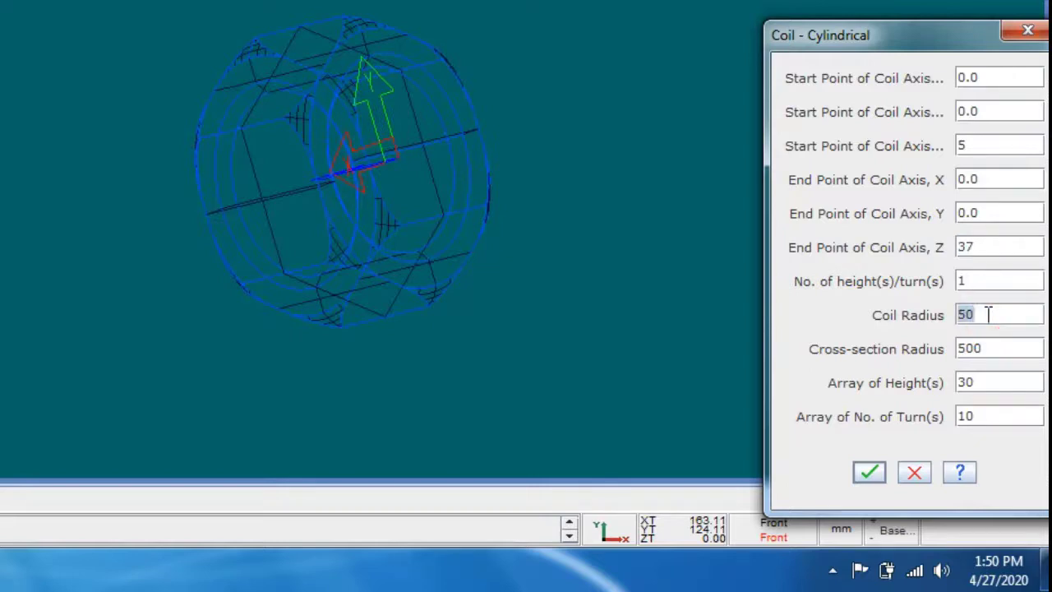
{"action": "type", "text": "25.5"}
Step: Give the coil cross-section radius 2, height 30 and 6 turns, and create it
{"action": "double_click", "coordinate": [991, 346]}
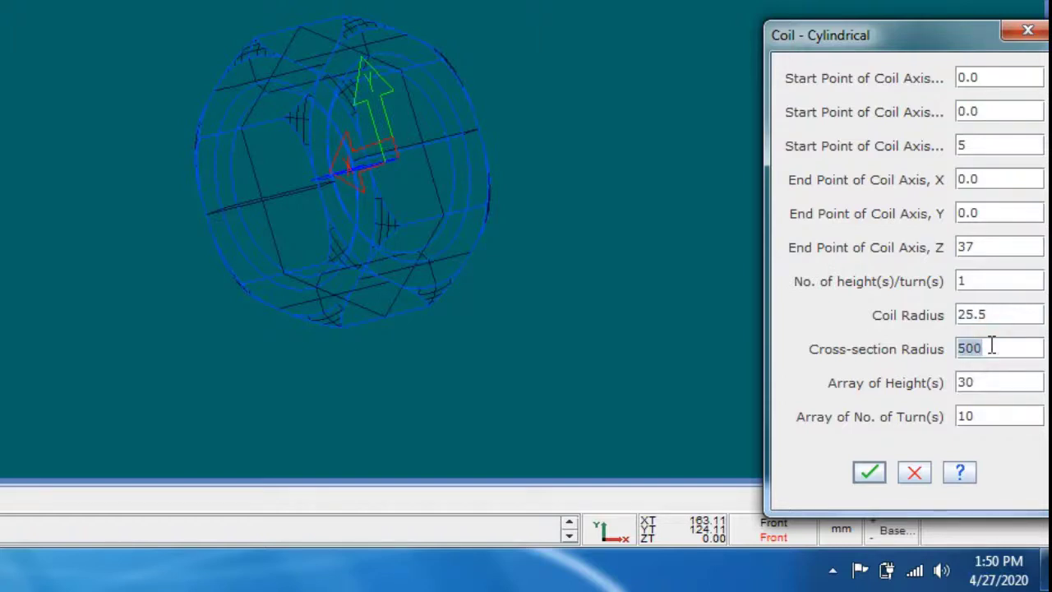
{"action": "type", "text": "2"}
{"action": "double_click", "coordinate": [997, 383]}
{"action": "left_click", "coordinate": [995, 384]}
{"action": "double_click", "coordinate": [990, 416]}
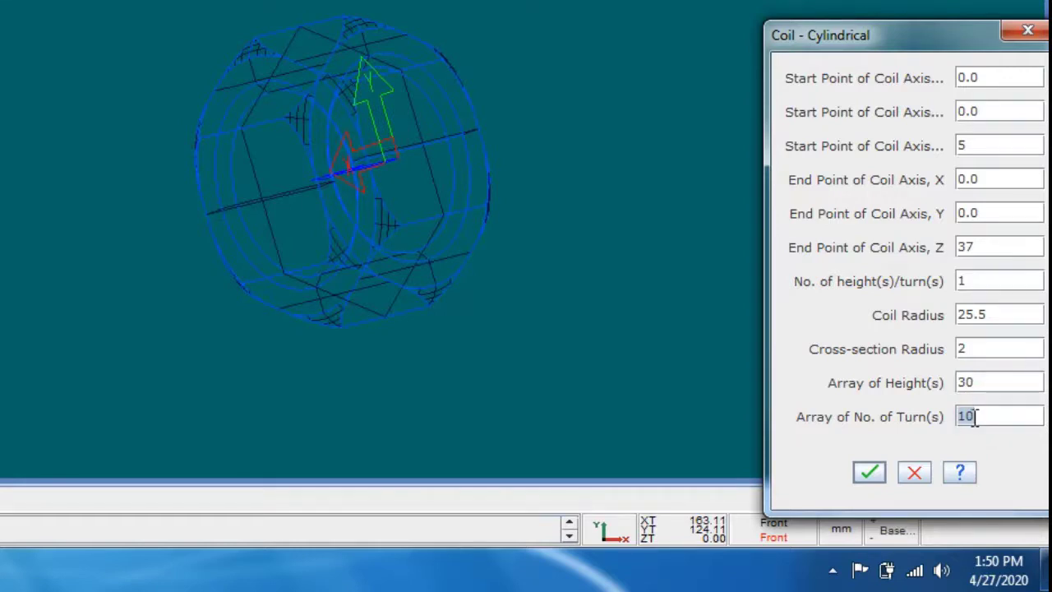
{"action": "type", "text": "6"}
{"action": "left_click", "coordinate": [866, 475]}
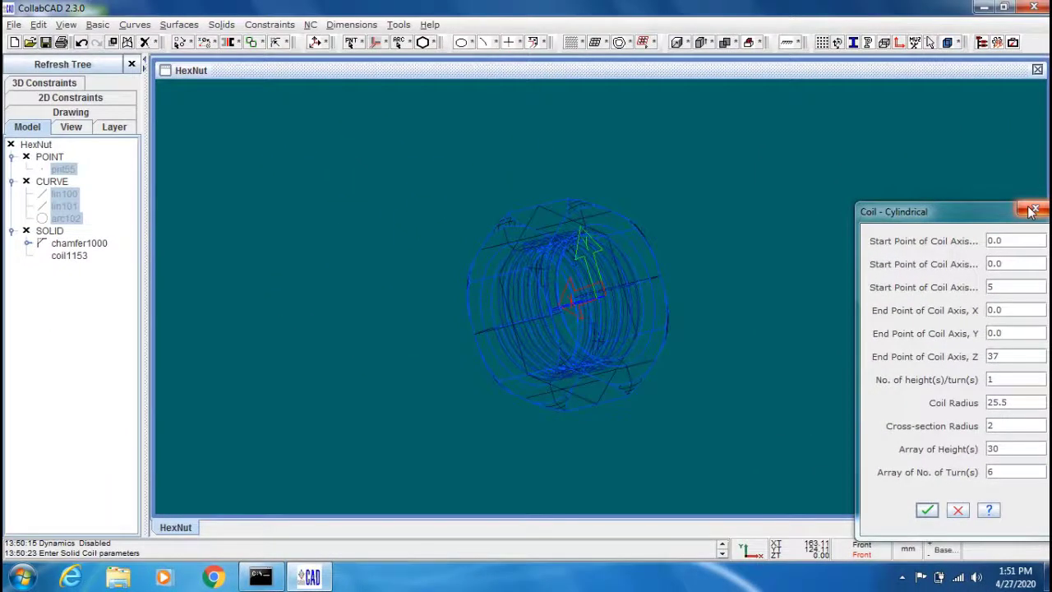
{"action": "left_click", "coordinate": [1032, 132]}
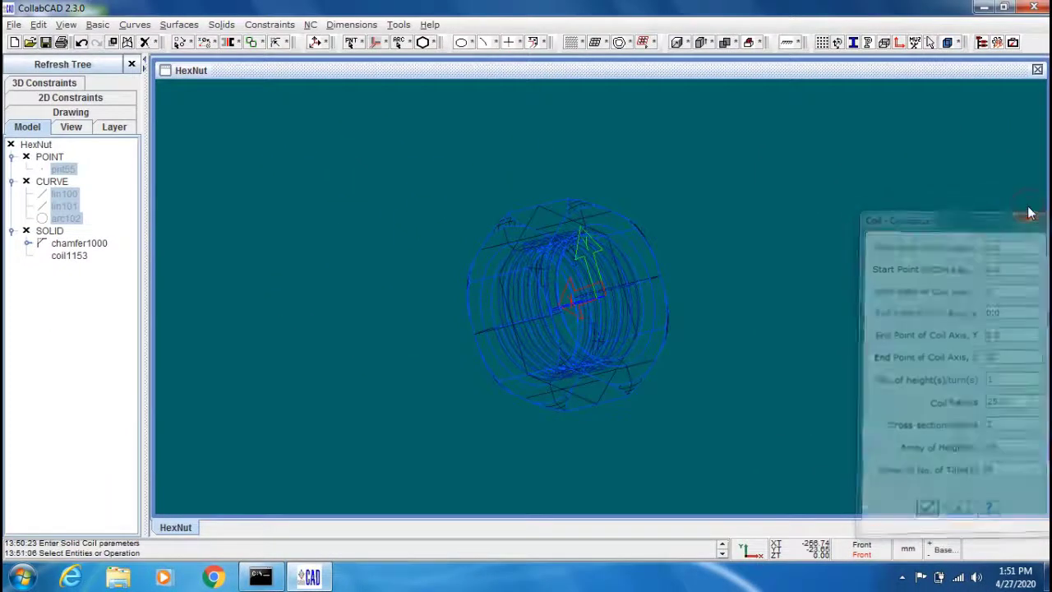
Step: Rotate the shaded nut to look at the coil thread inside its bore
{"action": "left_click", "coordinate": [841, 282]}
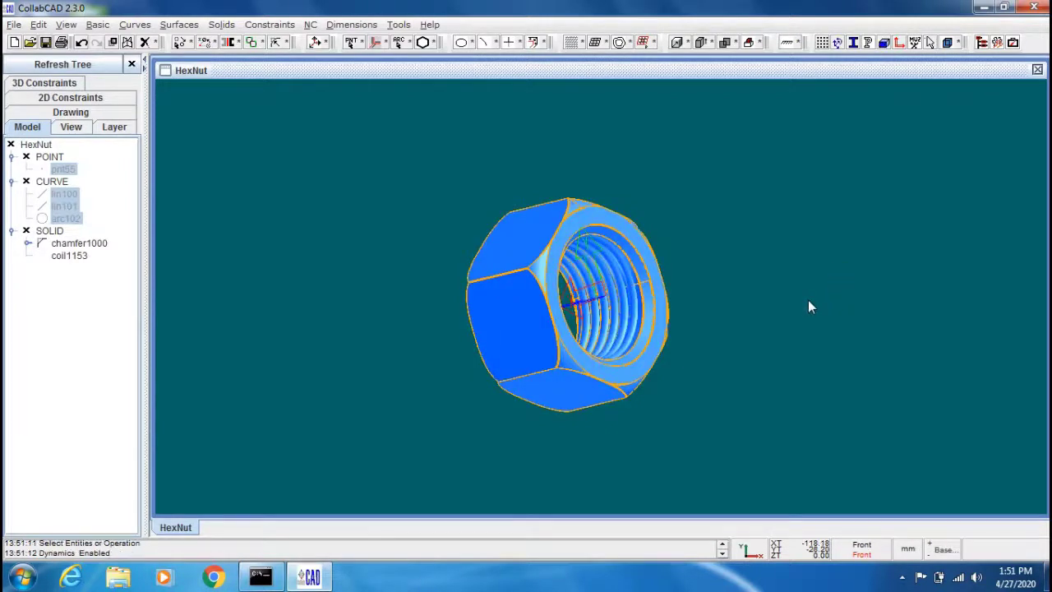
{"action": "mouse_move", "coordinate": [810, 307]}
{"action": "left_mouse_down"}
{"action": "mouse_move", "coordinate": [874, 321]}
{"action": "mouse_move", "coordinate": [896, 304]}
{"action": "mouse_move", "coordinate": [961, 332]}
{"action": "mouse_move", "coordinate": [920, 305]}
{"action": "mouse_move", "coordinate": [810, 315]}
{"action": "mouse_move", "coordinate": [842, 325]}
{"action": "mouse_move", "coordinate": [841, 305]}
{"action": "left_mouse_up"}
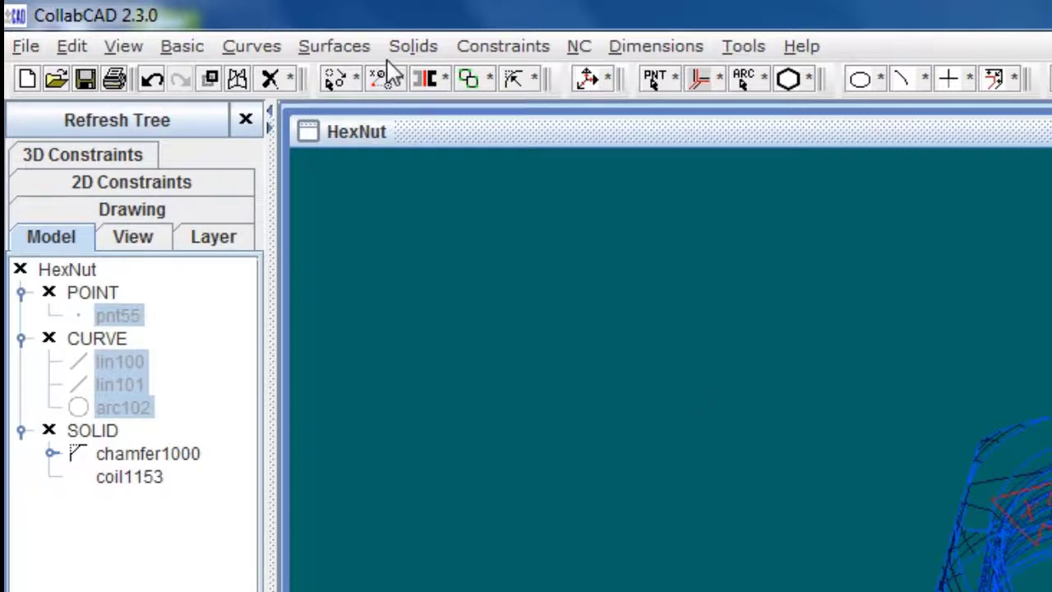
Step: Boolean-difference coil1153 from the chamfer1000 body, producing the threaded solid obj1362
{"action": "left_click", "coordinate": [408, 50]}
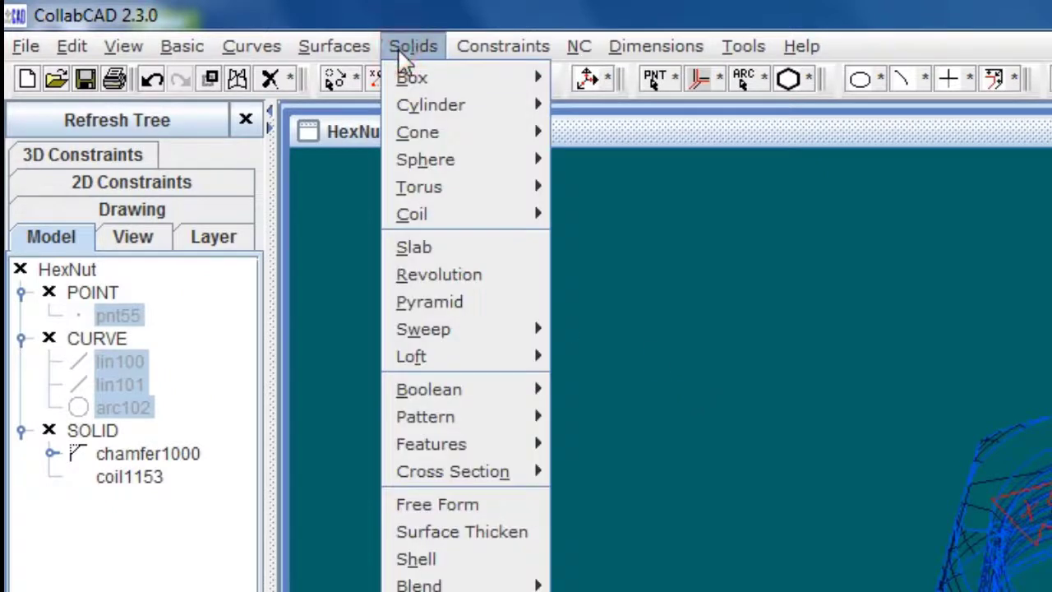
{"action": "mouse_move", "coordinate": [429, 388]}
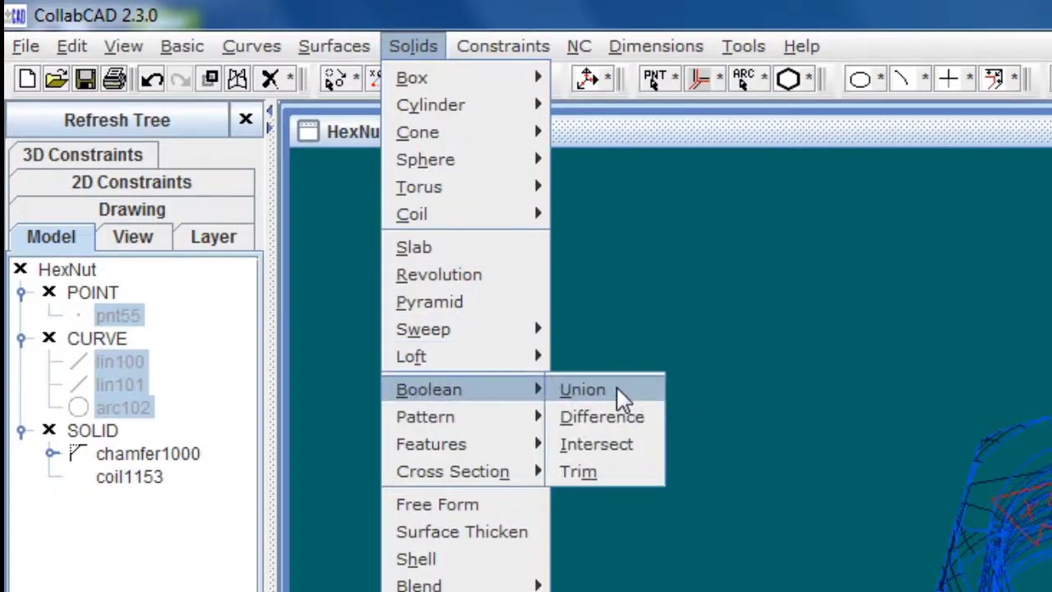
{"action": "left_click", "coordinate": [596, 416]}
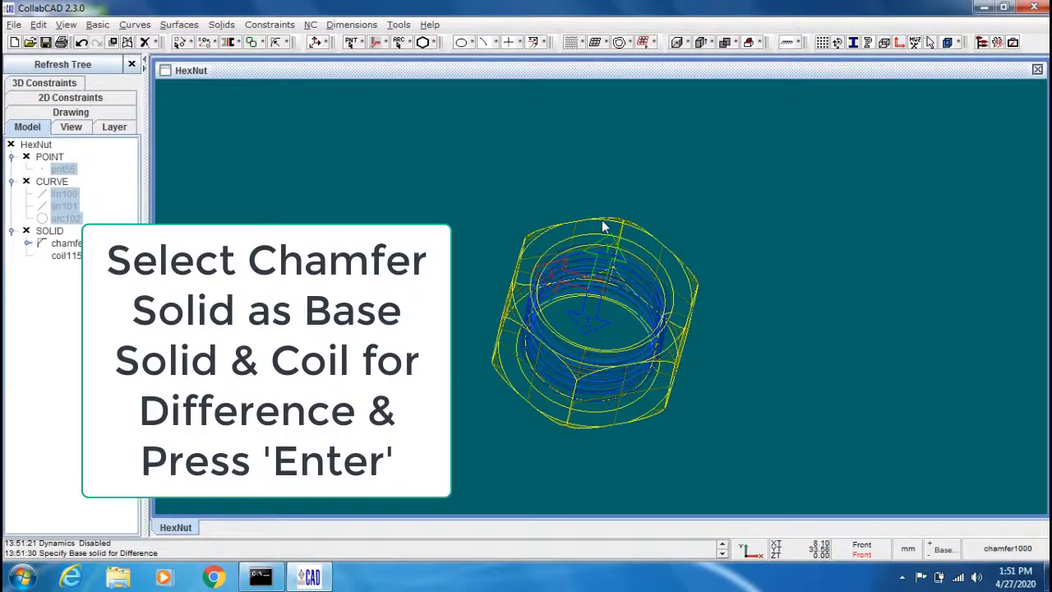
{"action": "left_click", "coordinate": [606, 228]}
{"action": "left_click", "coordinate": [620, 268]}
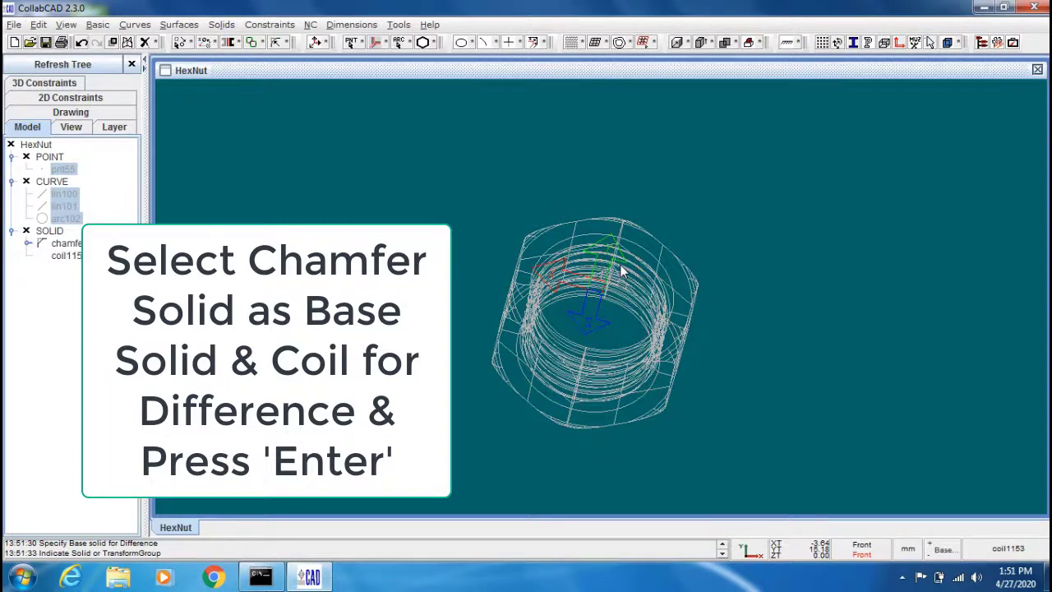
{"action": "key", "text": "Return"}
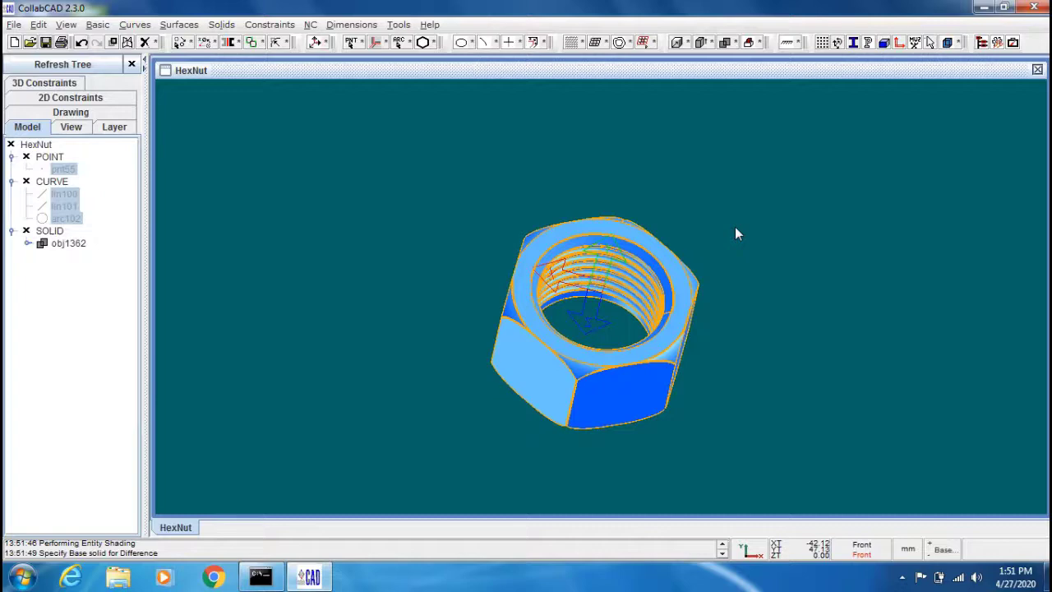
Step: Switch obj1362 to Shade without Edges, orbiting the nut before and after to check the threads
{"action": "mouse_move", "coordinate": [734, 227]}
{"action": "left_mouse_down"}
{"action": "mouse_move", "coordinate": [790, 236]}
{"action": "mouse_move", "coordinate": [833, 265]}
{"action": "mouse_move", "coordinate": [815, 275]}
{"action": "mouse_move", "coordinate": [800, 252]}
{"action": "mouse_move", "coordinate": [834, 233]}
{"action": "mouse_move", "coordinate": [868, 244]}
{"action": "mouse_move", "coordinate": [888, 280]}
{"action": "left_mouse_up"}
{"action": "mouse_move", "coordinate": [904, 289]}
{"action": "middle_mouse_down"}
{"action": "mouse_move", "coordinate": [919, 298]}
{"action": "mouse_move", "coordinate": [813, 268]}
{"action": "mouse_move", "coordinate": [814, 301]}
{"action": "mouse_move", "coordinate": [844, 309]}
{"action": "middle_mouse_up"}
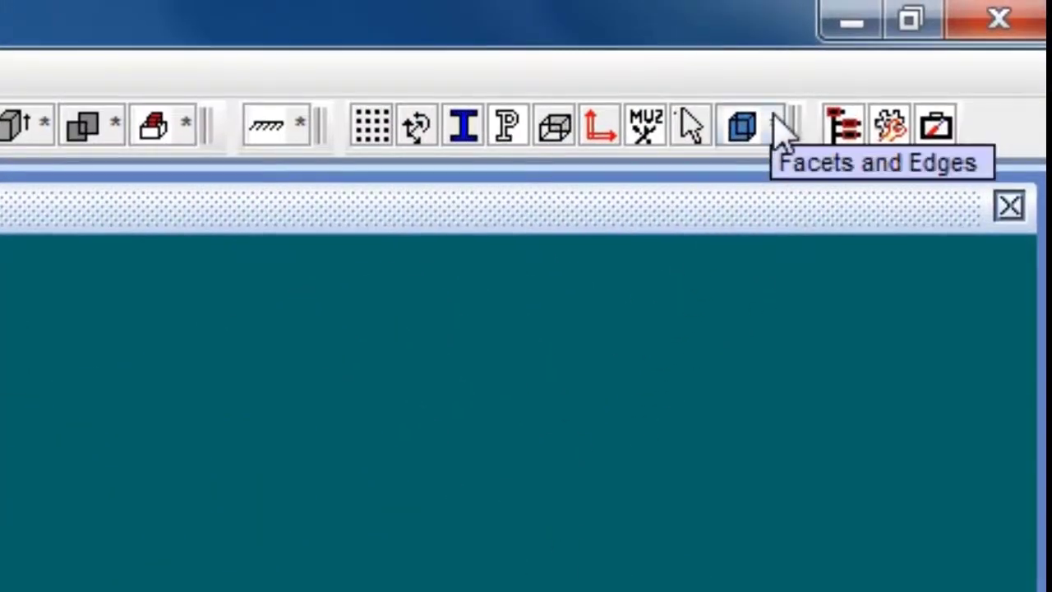
{"action": "left_click", "coordinate": [775, 121]}
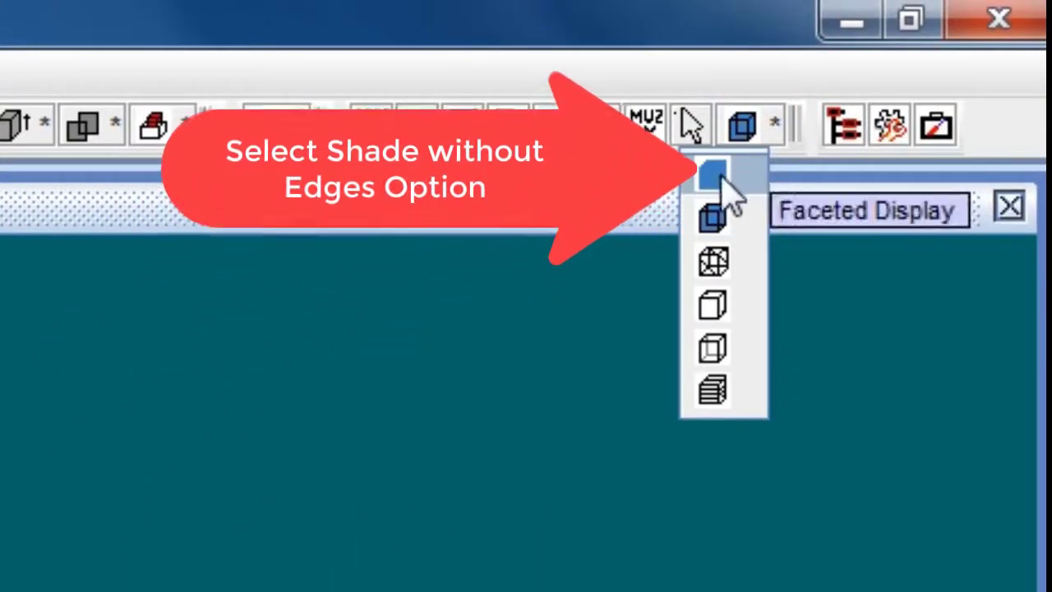
{"action": "left_click", "coordinate": [731, 170]}
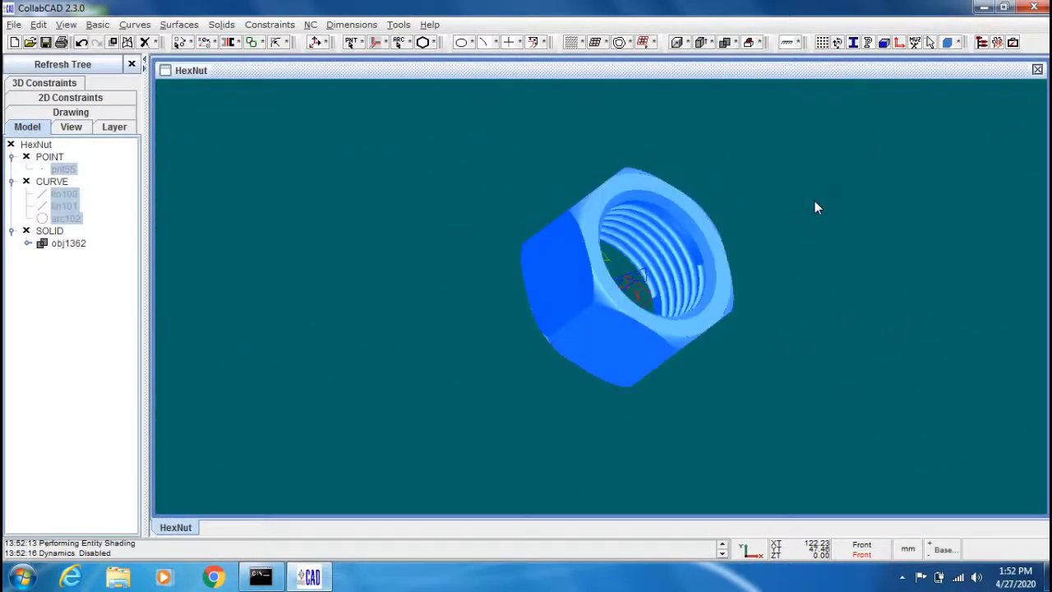
{"action": "left_click", "coordinate": [806, 205]}
{"action": "mouse_move", "coordinate": [805, 206]}
{"action": "left_mouse_down"}
{"action": "mouse_move", "coordinate": [884, 303]}
{"action": "mouse_move", "coordinate": [918, 318]}
{"action": "mouse_move", "coordinate": [927, 299]}
{"action": "mouse_move", "coordinate": [814, 200]}
{"action": "mouse_move", "coordinate": [841, 211]}
{"action": "left_mouse_up"}
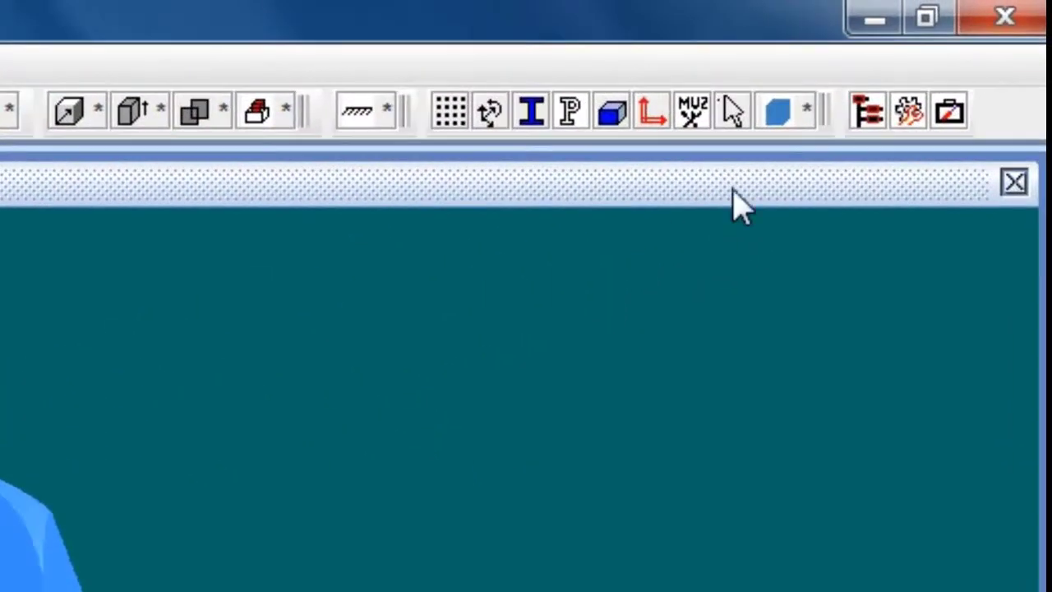
Step: Set Axis Display to None on the General page of Session Options
{"action": "left_click", "coordinate": [732, 111]}
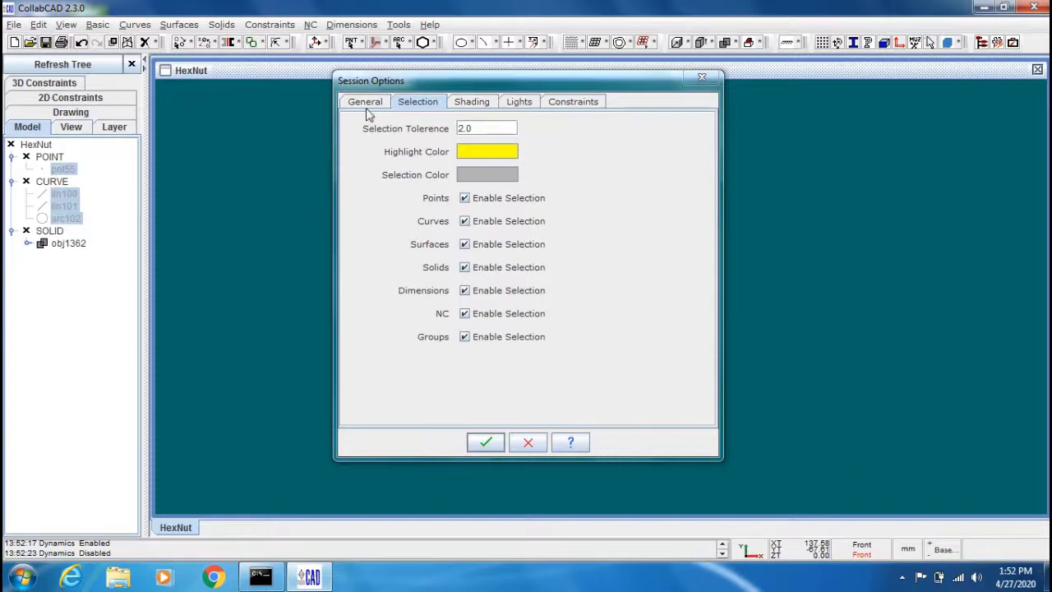
{"action": "left_click", "coordinate": [367, 104]}
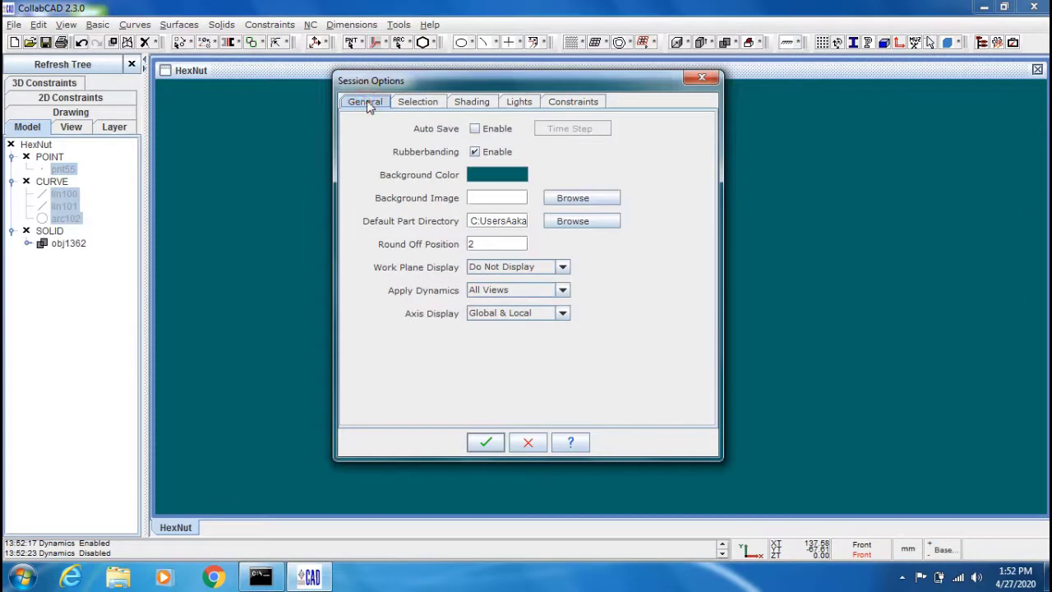
{"action": "left_click", "coordinate": [565, 316]}
{"action": "left_click", "coordinate": [503, 368]}
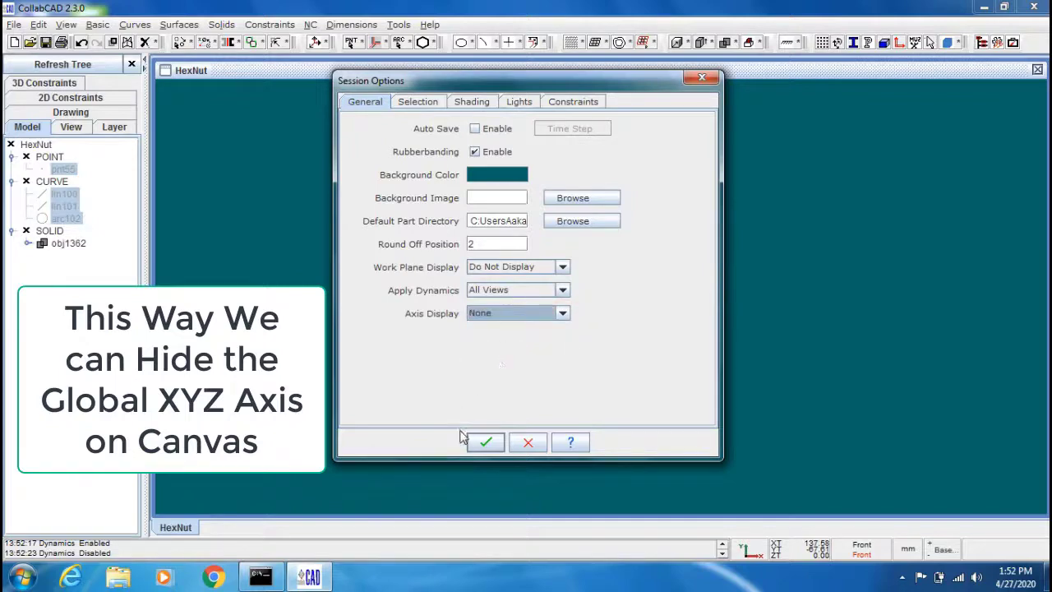
{"action": "left_click", "coordinate": [483, 443]}
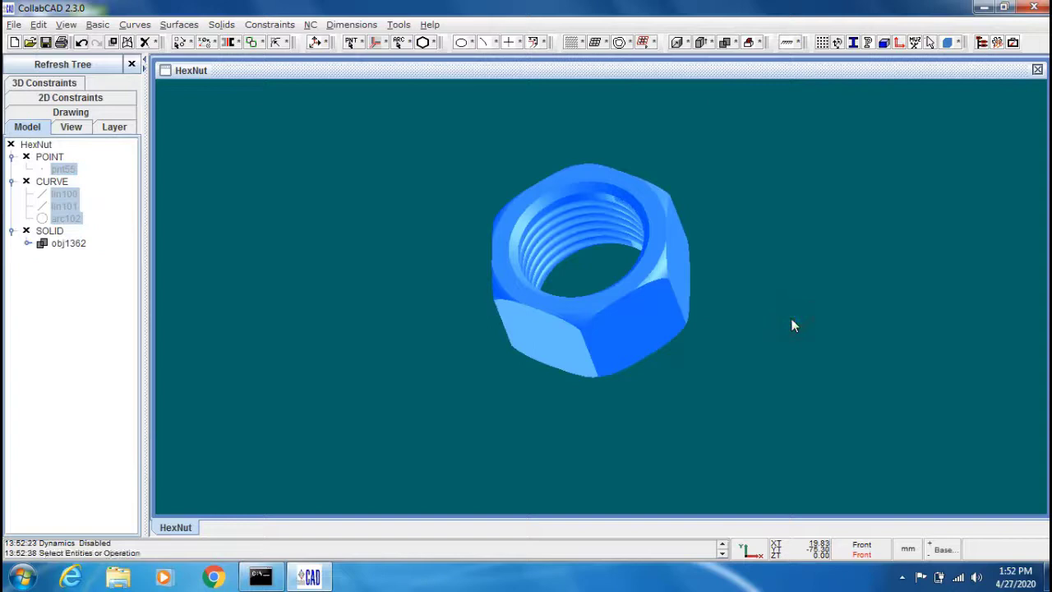
{"action": "scroll", "coordinate": [793, 325], "scroll_direction": "up", "scroll_amount": 2}
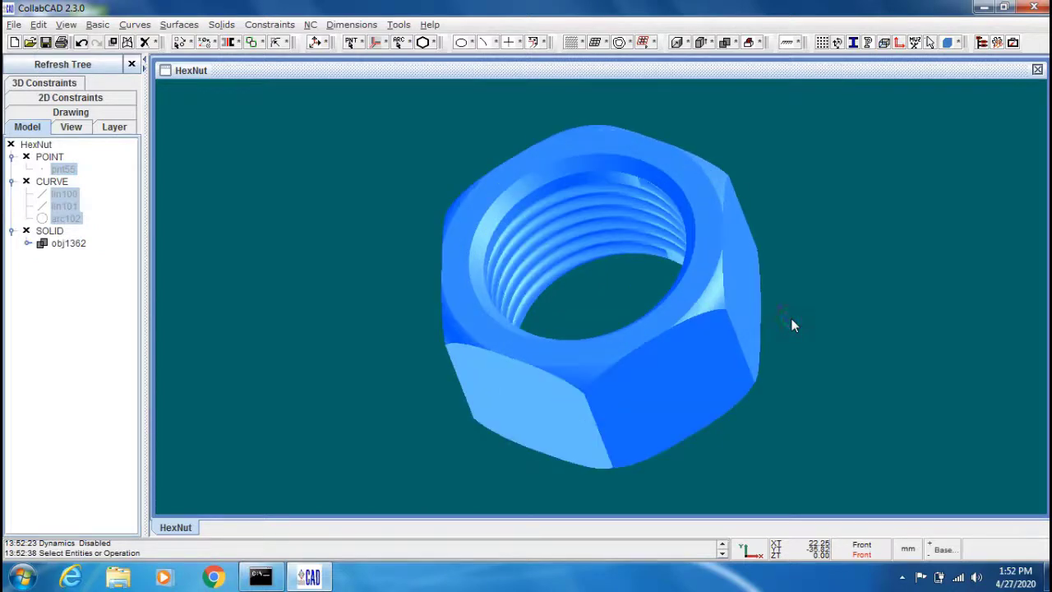
Step: Change obj1362's colour to a light grey swatch in its Modify properties
{"action": "left_click", "coordinate": [697, 302]}
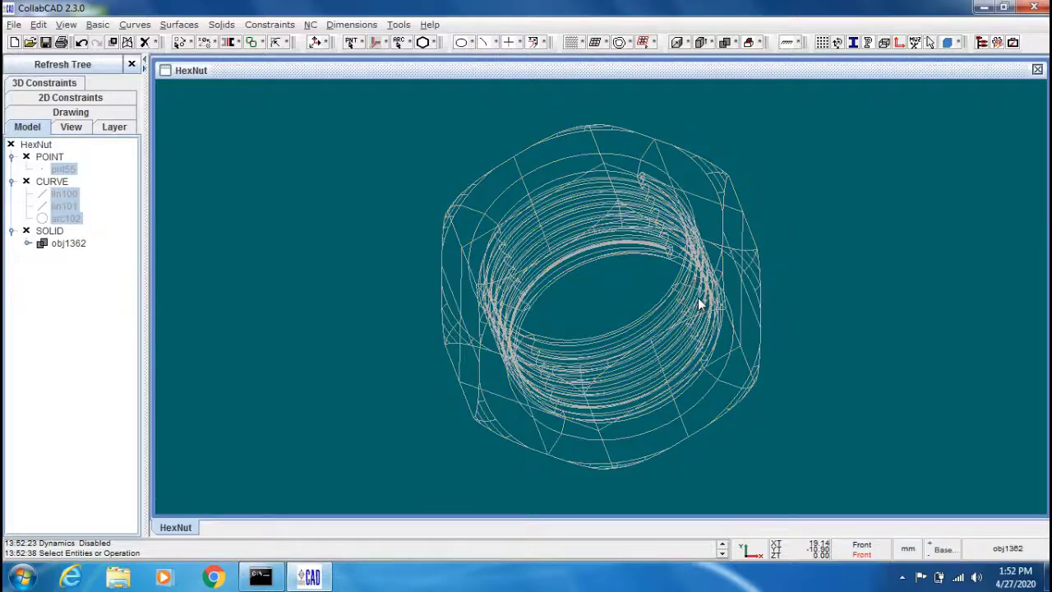
{"action": "right_click", "coordinate": [697, 302]}
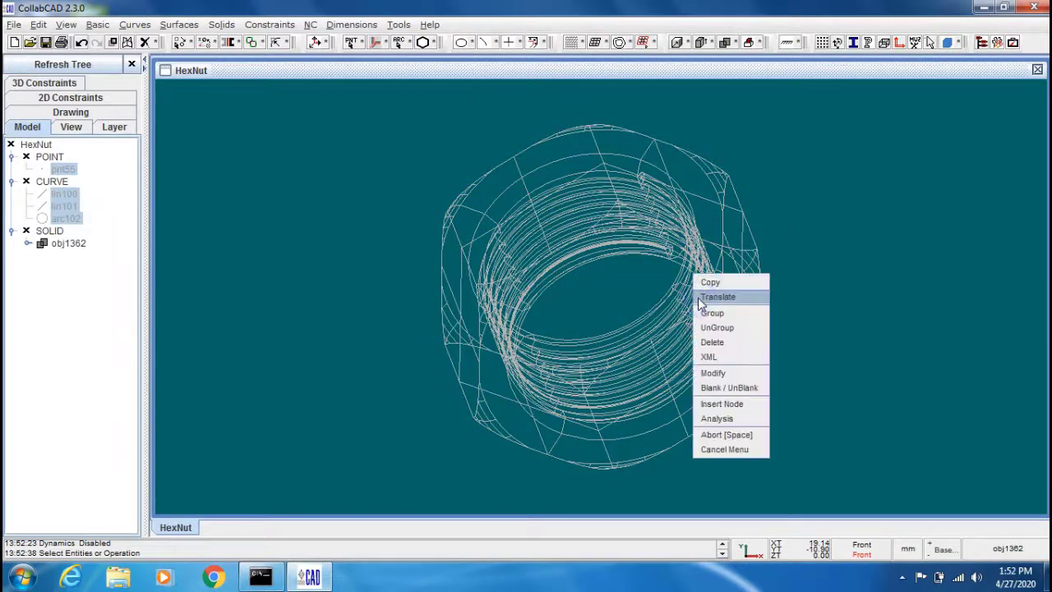
{"action": "left_click", "coordinate": [739, 374]}
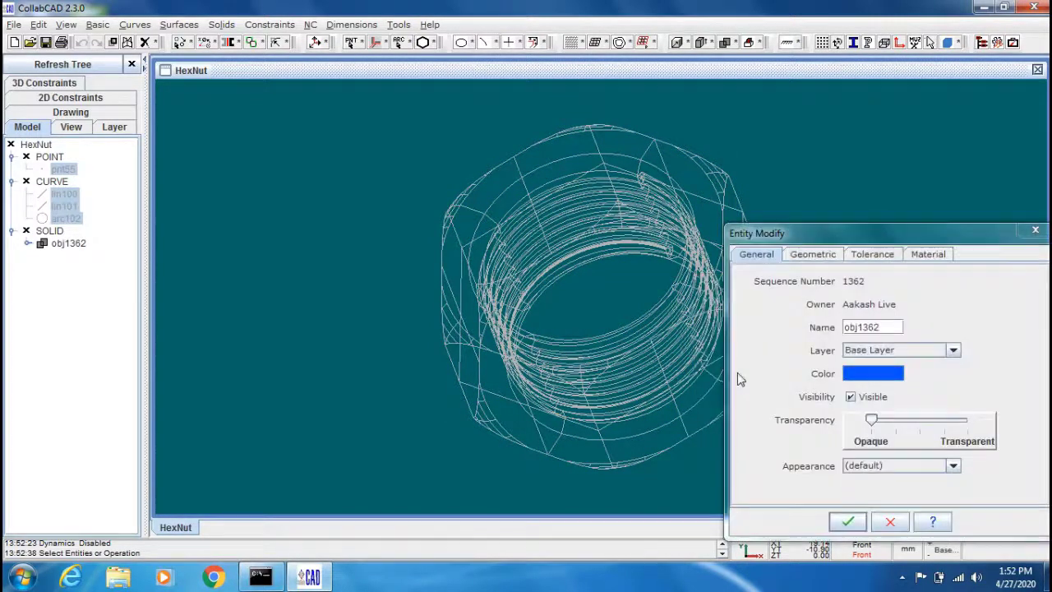
{"action": "left_click", "coordinate": [861, 374]}
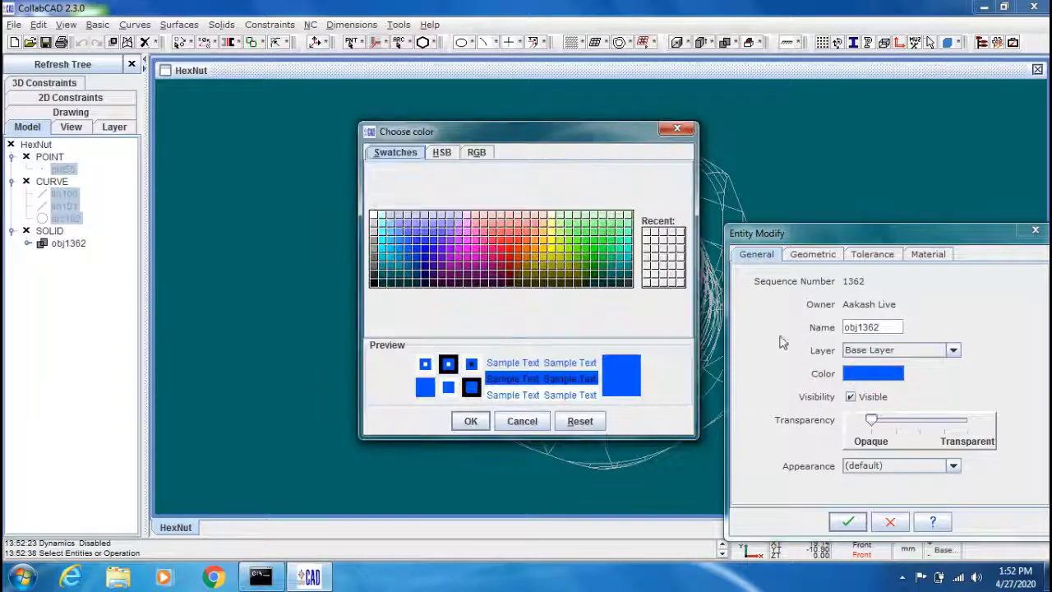
{"action": "left_click", "coordinate": [374, 252]}
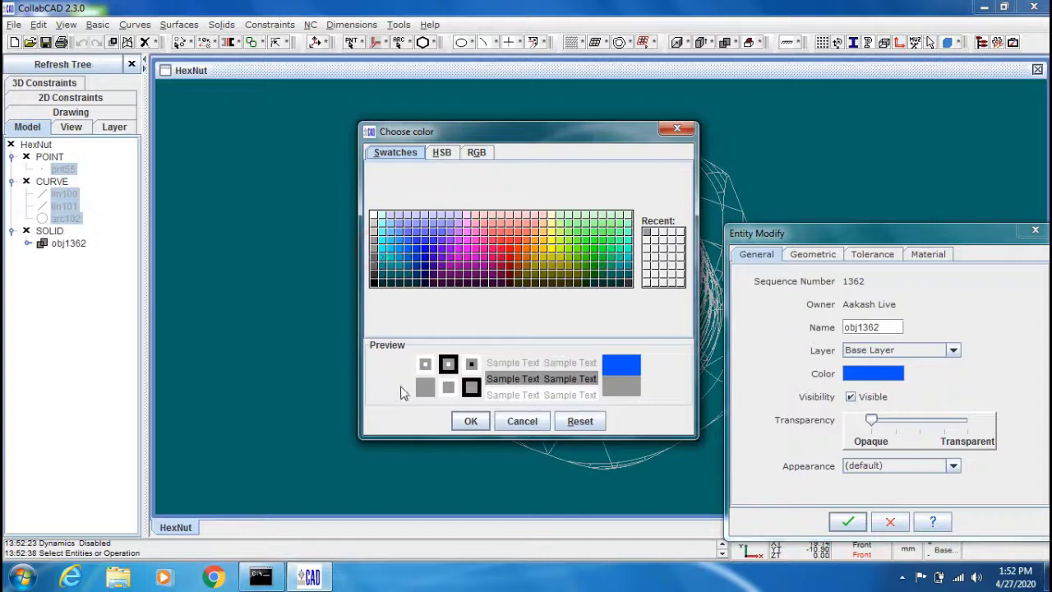
{"action": "left_click", "coordinate": [472, 420]}
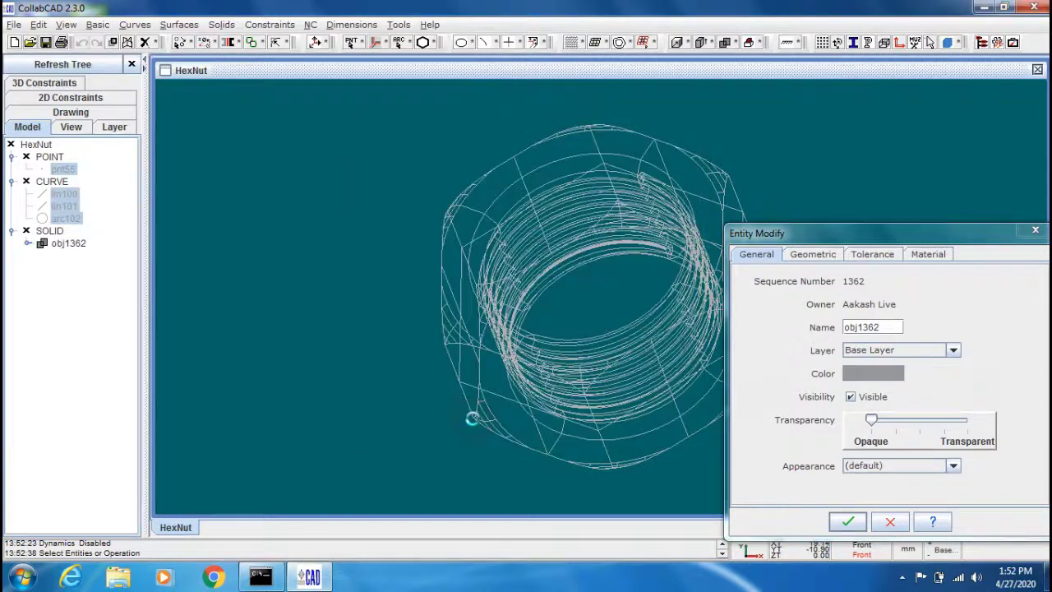
{"action": "left_click", "coordinate": [851, 523]}
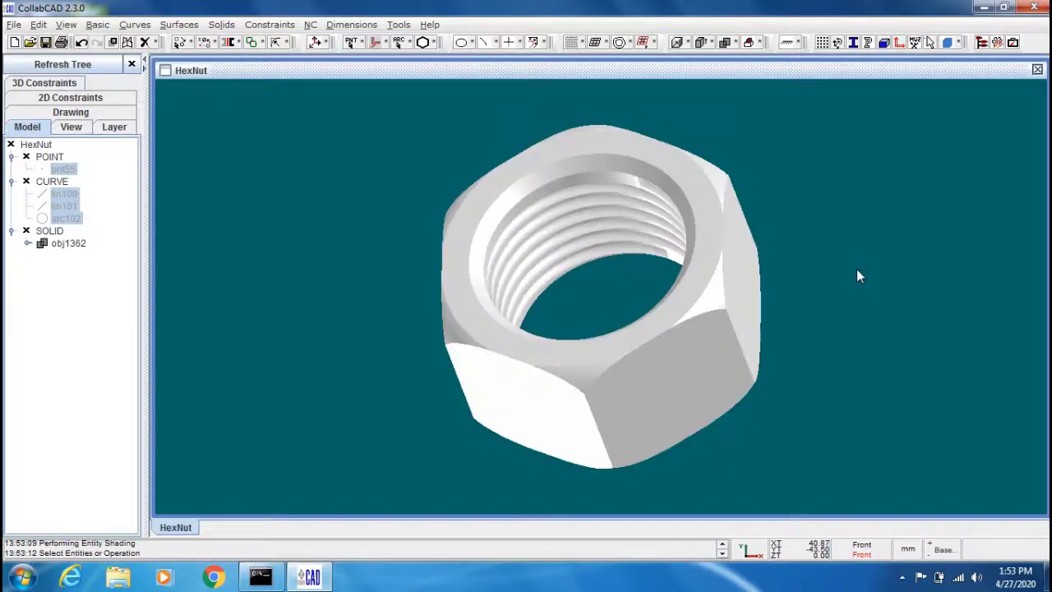
Step: Check the grey nut in front, side, top and isometric views, then tilt it slightly
{"action": "mouse_move", "coordinate": [858, 276]}
{"action": "middle_mouse_down"}
{"action": "mouse_move", "coordinate": [917, 382]}
{"action": "mouse_move", "coordinate": [905, 408]}
{"action": "mouse_move", "coordinate": [844, 390]}
{"action": "mouse_move", "coordinate": [887, 233]}
{"action": "mouse_move", "coordinate": [821, 235]}
{"action": "mouse_move", "coordinate": [831, 357]}
{"action": "mouse_move", "coordinate": [817, 373]}
{"action": "mouse_move", "coordinate": [751, 373]}
{"action": "mouse_move", "coordinate": [794, 423]}
{"action": "mouse_move", "coordinate": [803, 463]}
{"action": "mouse_move", "coordinate": [853, 352]}
{"action": "mouse_move", "coordinate": [822, 340]}
{"action": "mouse_move", "coordinate": [795, 354]}
{"action": "mouse_move", "coordinate": [812, 315]}
{"action": "mouse_move", "coordinate": [814, 251]}
{"action": "mouse_move", "coordinate": [798, 242]}
{"action": "mouse_move", "coordinate": [782, 252]}
{"action": "mouse_move", "coordinate": [833, 394]}
{"action": "mouse_move", "coordinate": [857, 357]}
{"action": "mouse_move", "coordinate": [810, 361]}
{"action": "mouse_move", "coordinate": [841, 288]}
{"action": "middle_mouse_up"}
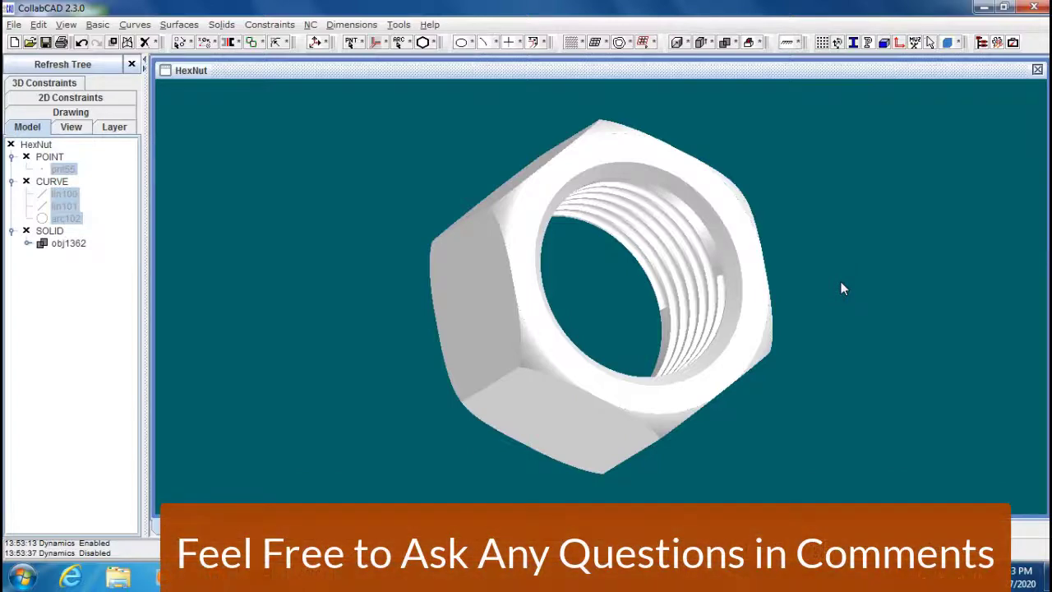
{"action": "left_click", "coordinate": [841, 286]}
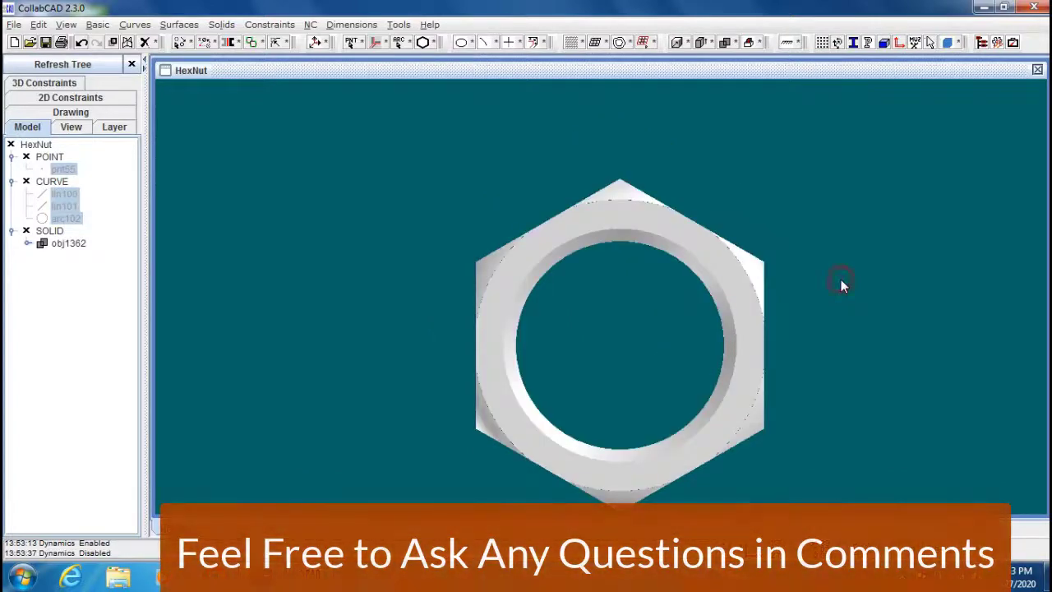
{"action": "left_click", "coordinate": [841, 286]}
{"action": "left_click", "coordinate": [841, 286]}
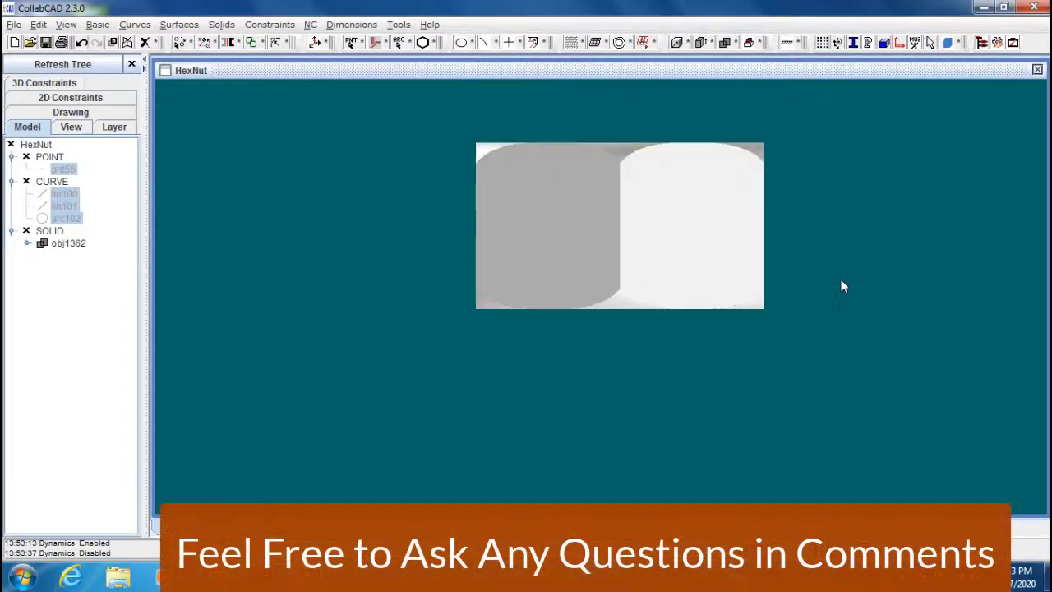
{"action": "left_click", "coordinate": [840, 286]}
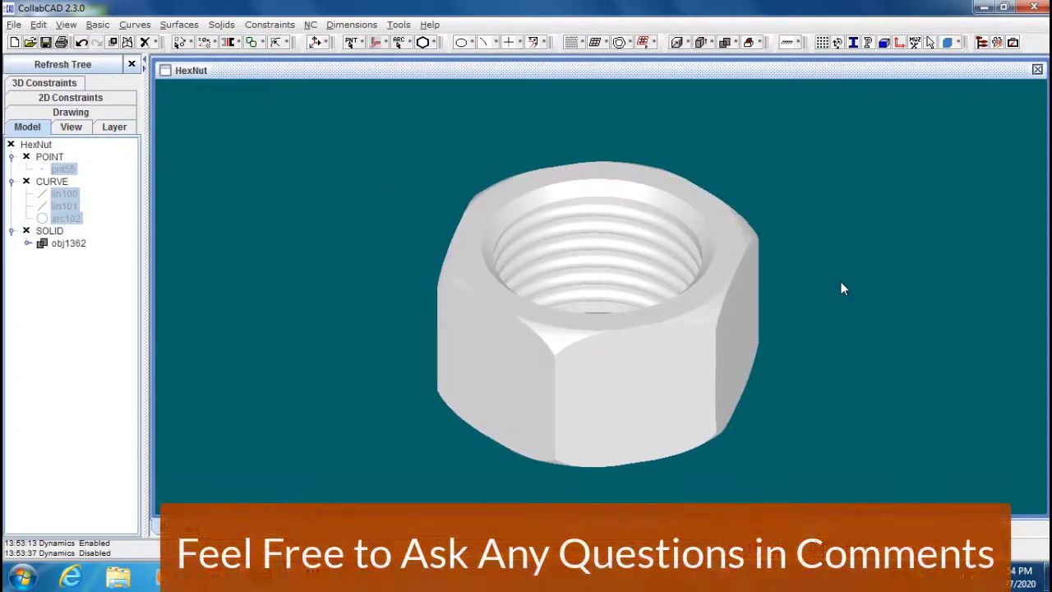
{"action": "left_click", "coordinate": [366, 205]}
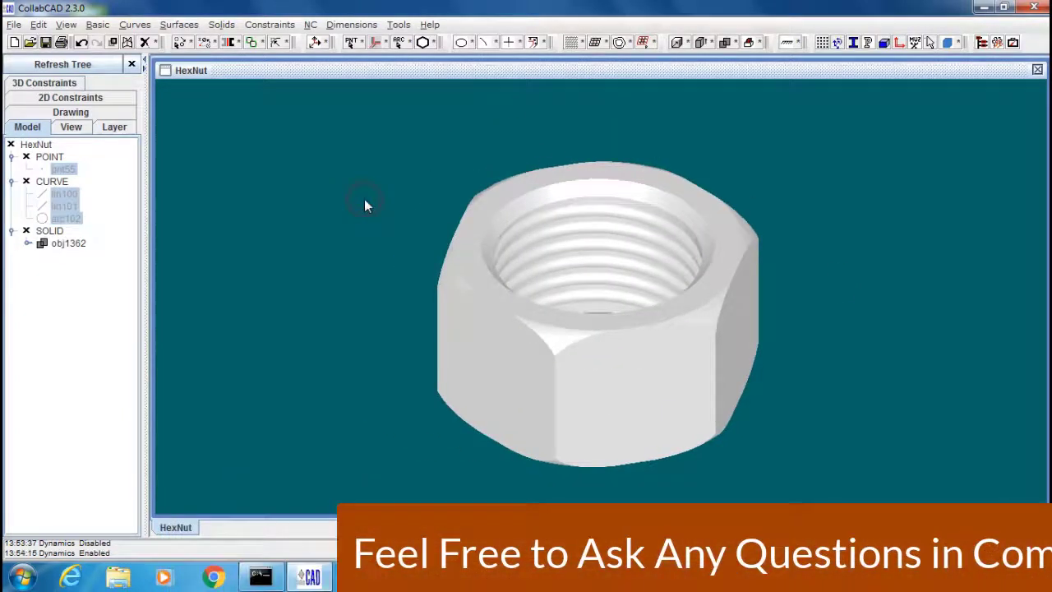
{"action": "left_click_drag", "start_coordinate": [365, 205], "coordinate": [370, 197]}
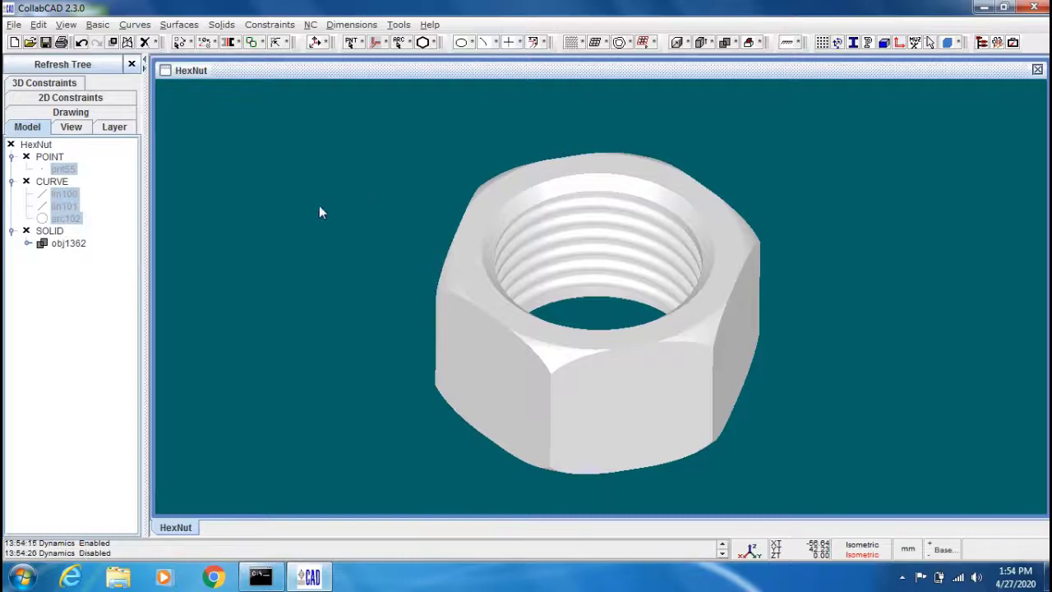
{"action": "left_click", "coordinate": [14, 25]}
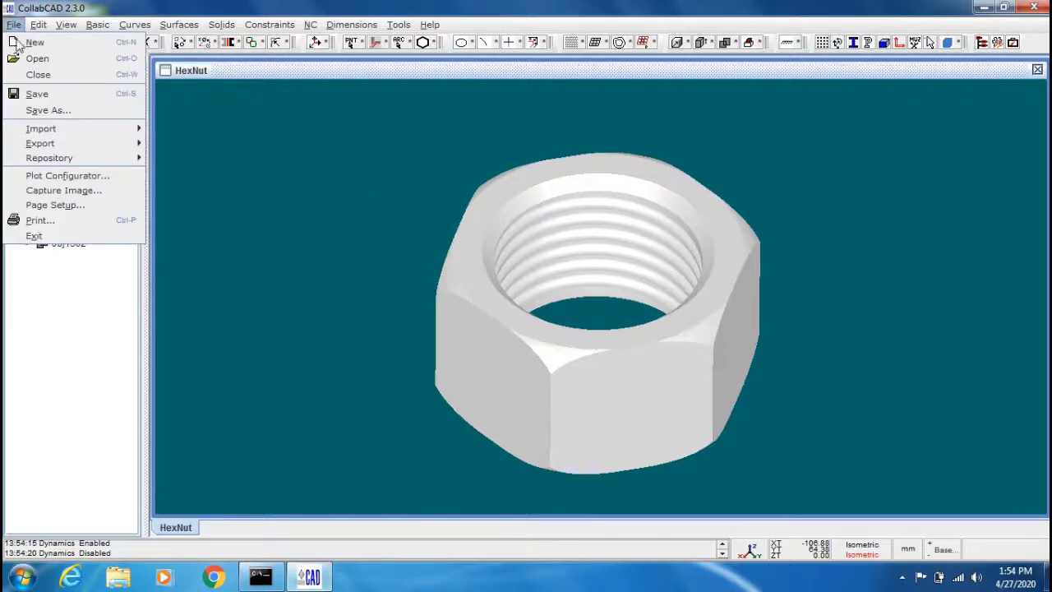
Step: Save the model as HexNut.muz in the Cad folder on New Volume (E:)
{"action": "left_click", "coordinate": [47, 108]}
{"action": "left_click", "coordinate": [493, 182]}
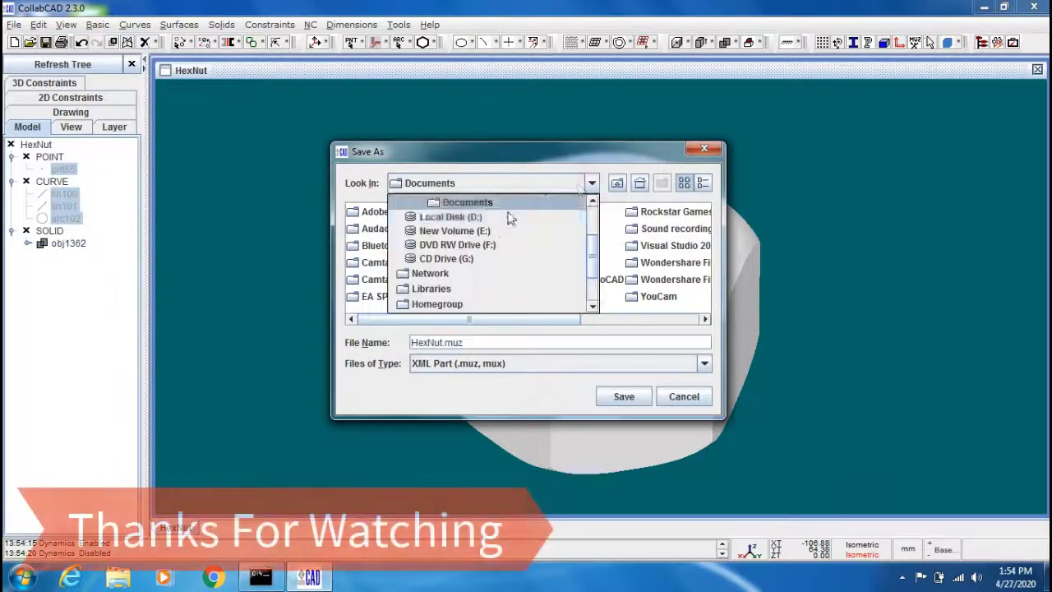
{"action": "left_click", "coordinate": [450, 231]}
{"action": "double_click", "coordinate": [368, 226]}
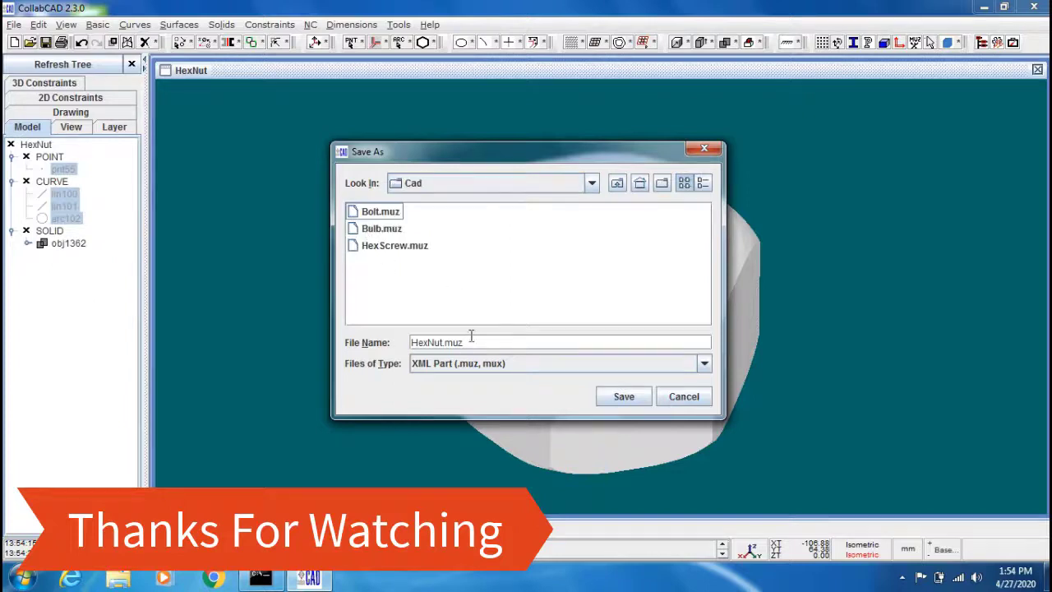
{"action": "left_click", "coordinate": [622, 398]}
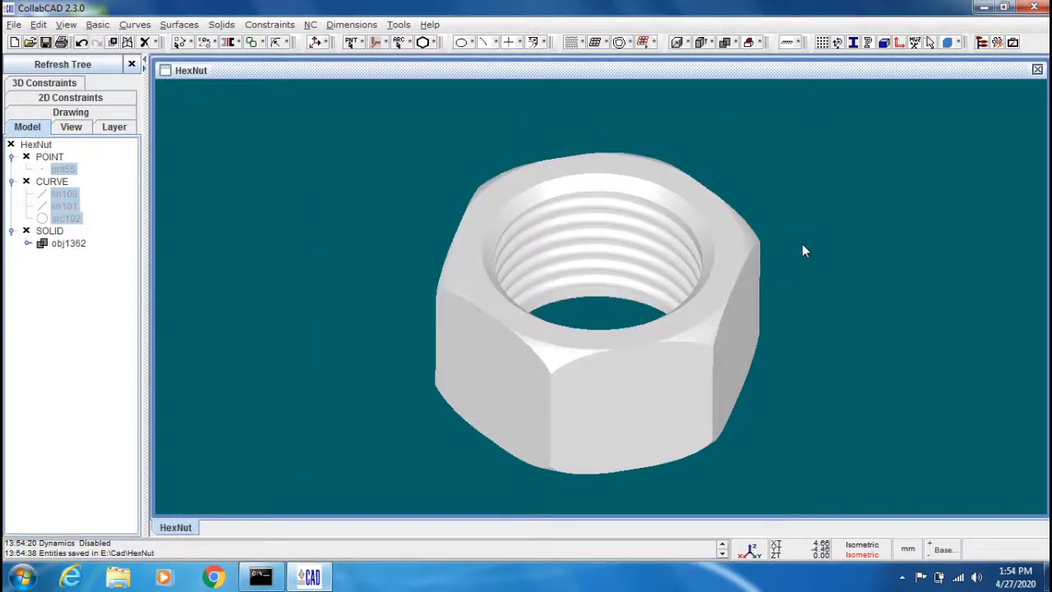